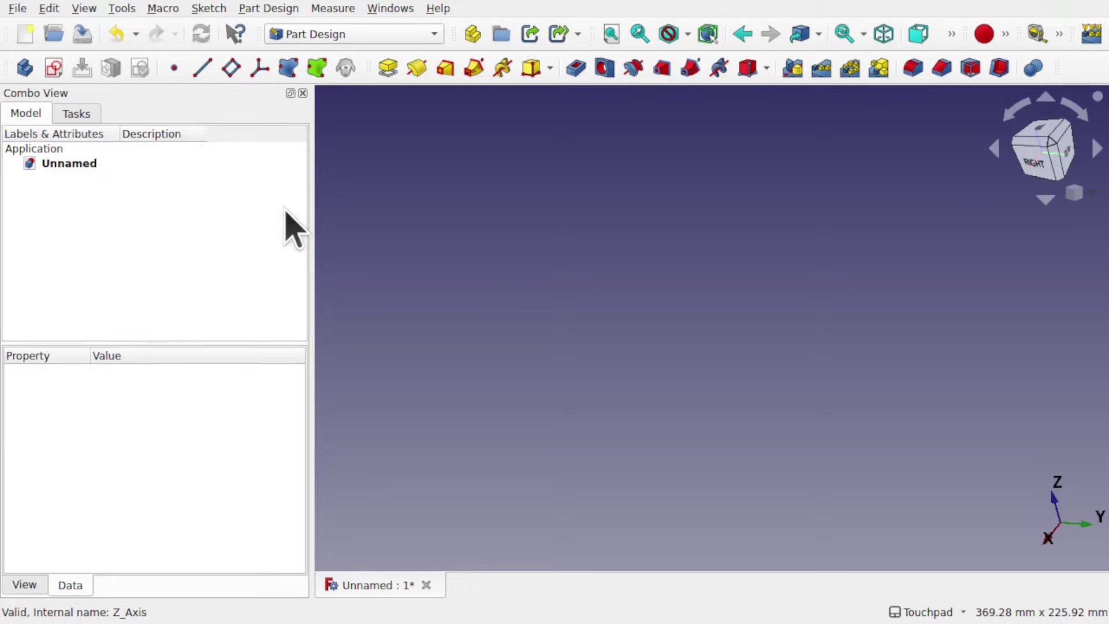
Create a new Body and display its Origin planes and axes in the 3D view.
{"action": "left_click", "coordinate": [22, 72]}
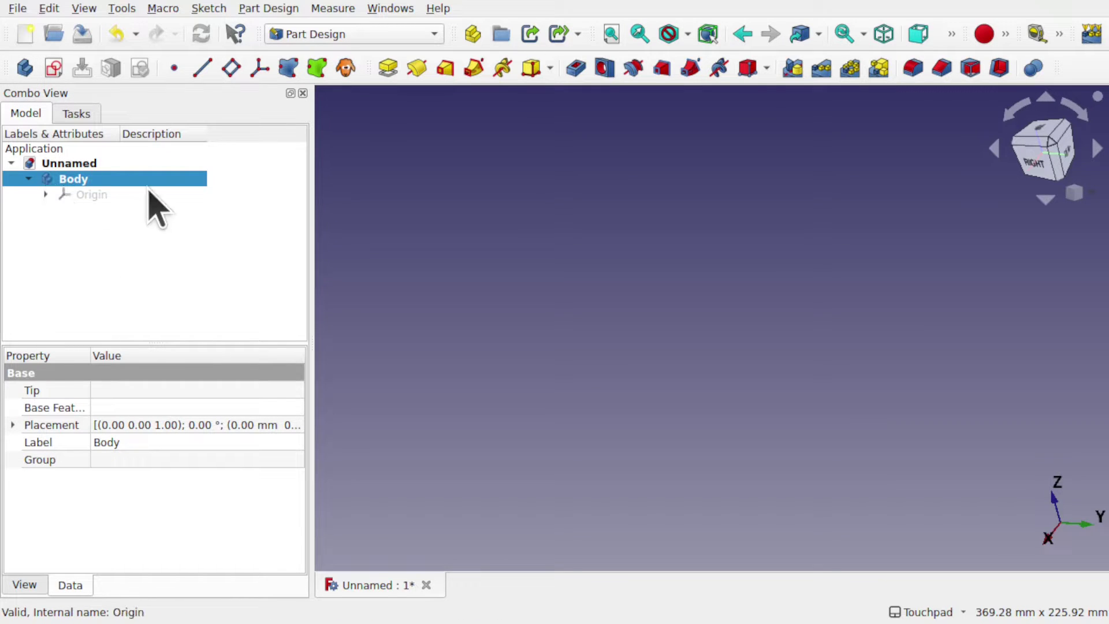
{"action": "left_click", "coordinate": [90, 195]}
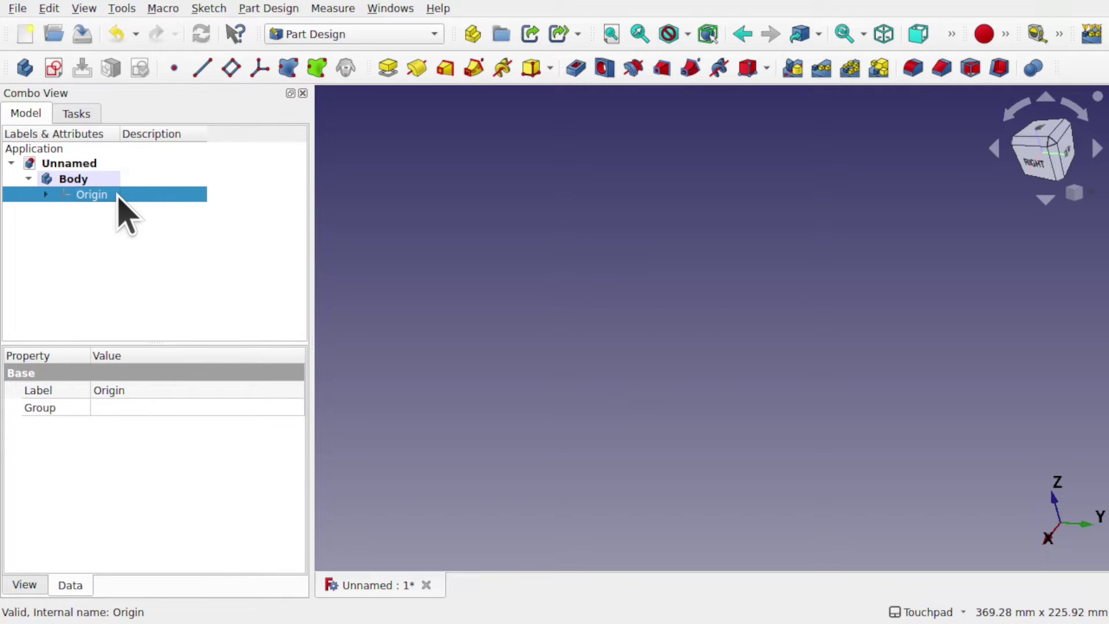
{"action": "key", "text": "space"}
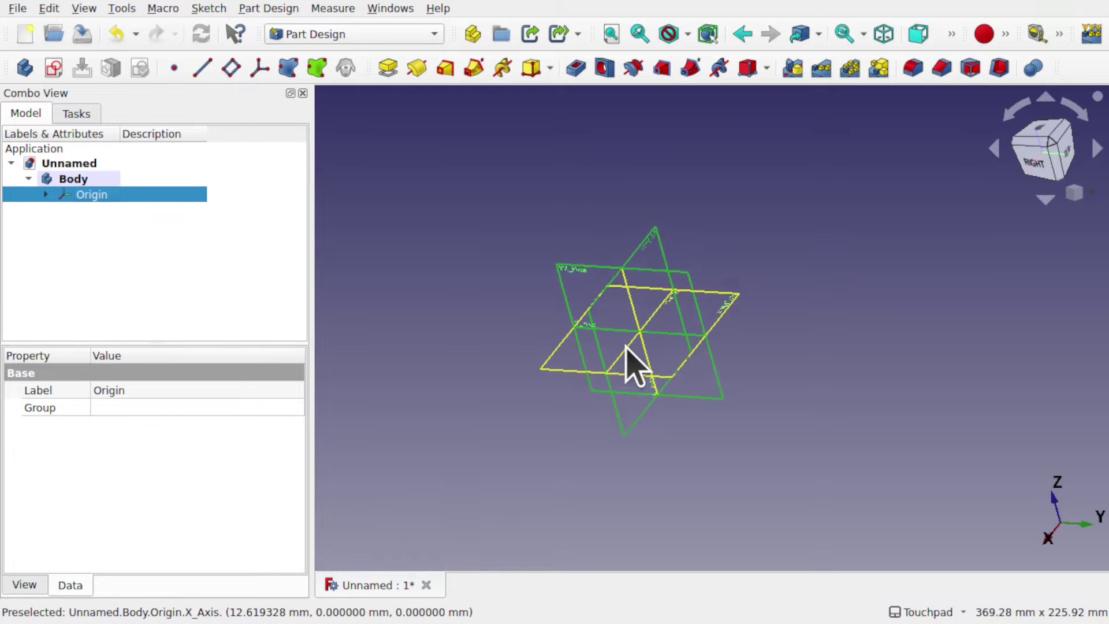
{"action": "scroll", "coordinate": [629, 362], "scroll_direction": "up", "scroll_amount": 5}
{"action": "scroll", "coordinate": [630, 361], "scroll_direction": "down", "scroll_amount": 1}
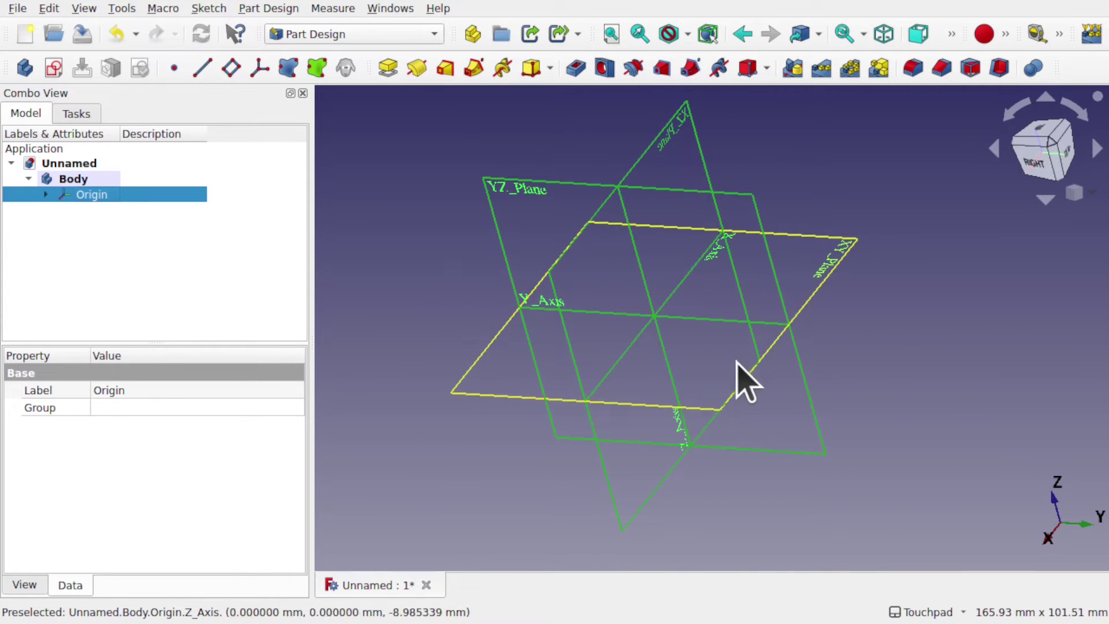
Turn on the global axis cross from the View menu.
{"action": "left_click", "coordinate": [84, 9]}
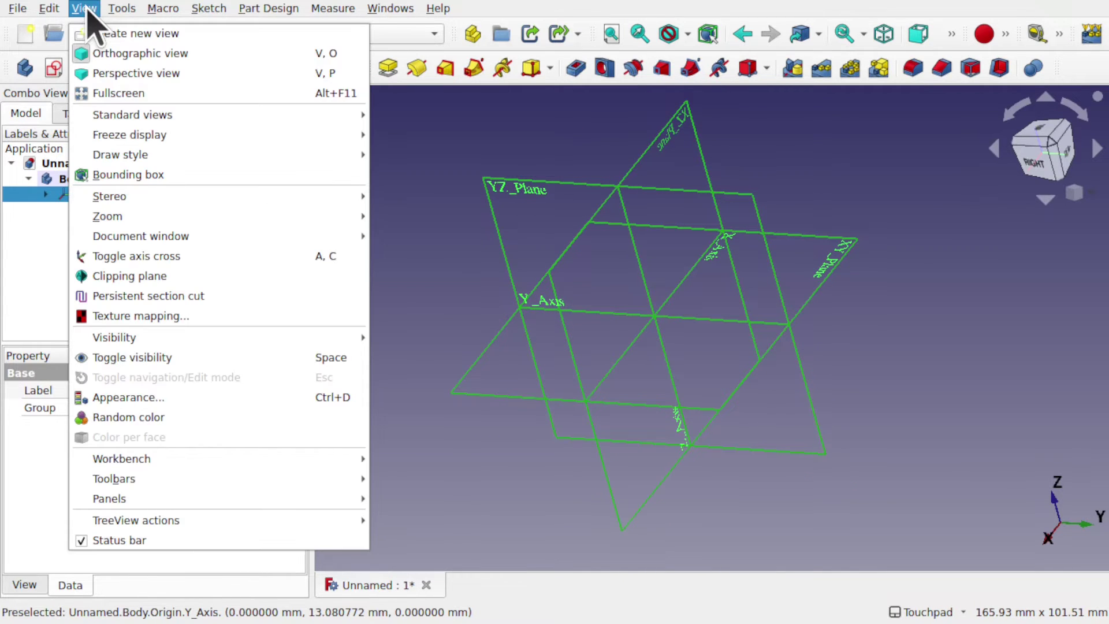
{"action": "left_click", "coordinate": [185, 263]}
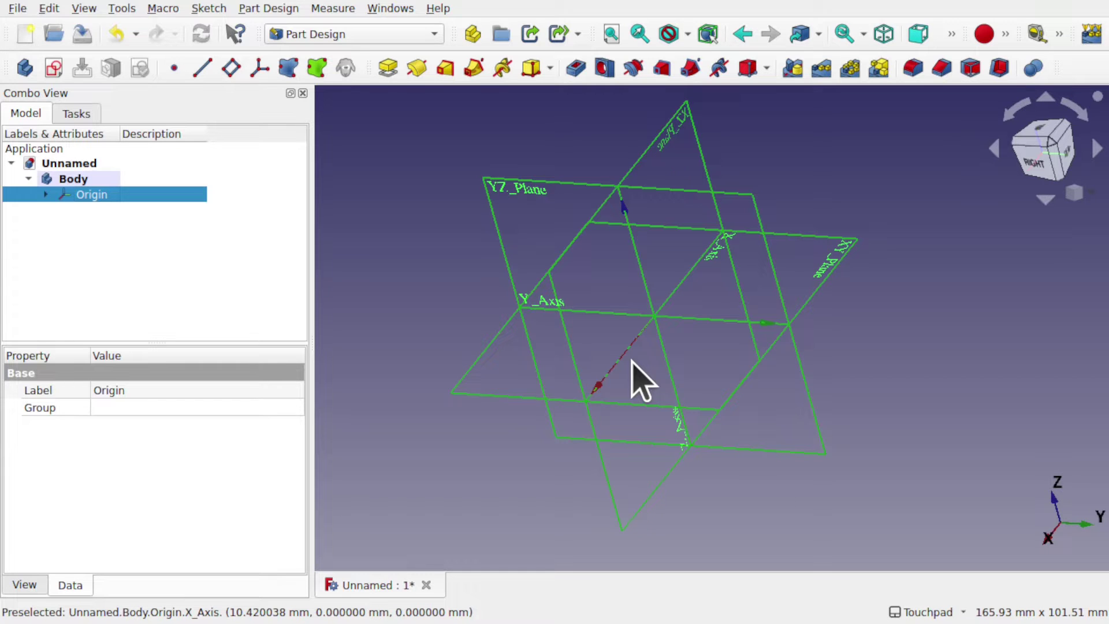
Transform the Body 36 mm along the Y axis and orbit to inspect it.
{"action": "left_click", "coordinate": [80, 177]}
{"action": "right_click", "coordinate": [79, 179]}
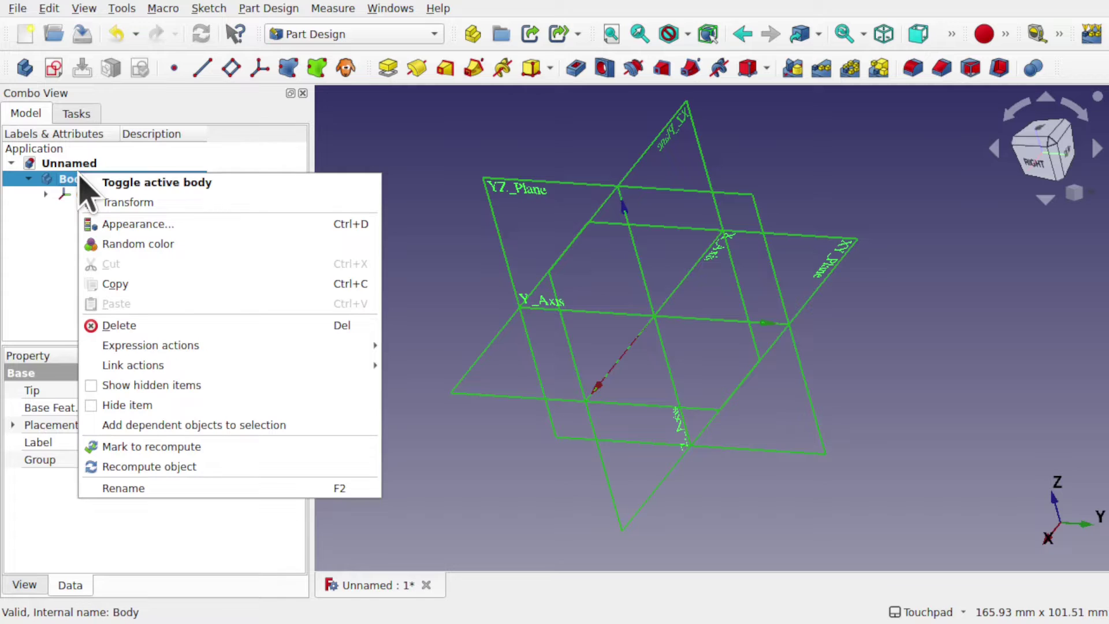
{"action": "left_click", "coordinate": [159, 204]}
{"action": "left_click_drag", "start_coordinate": [787, 329], "coordinate": [921, 362]}
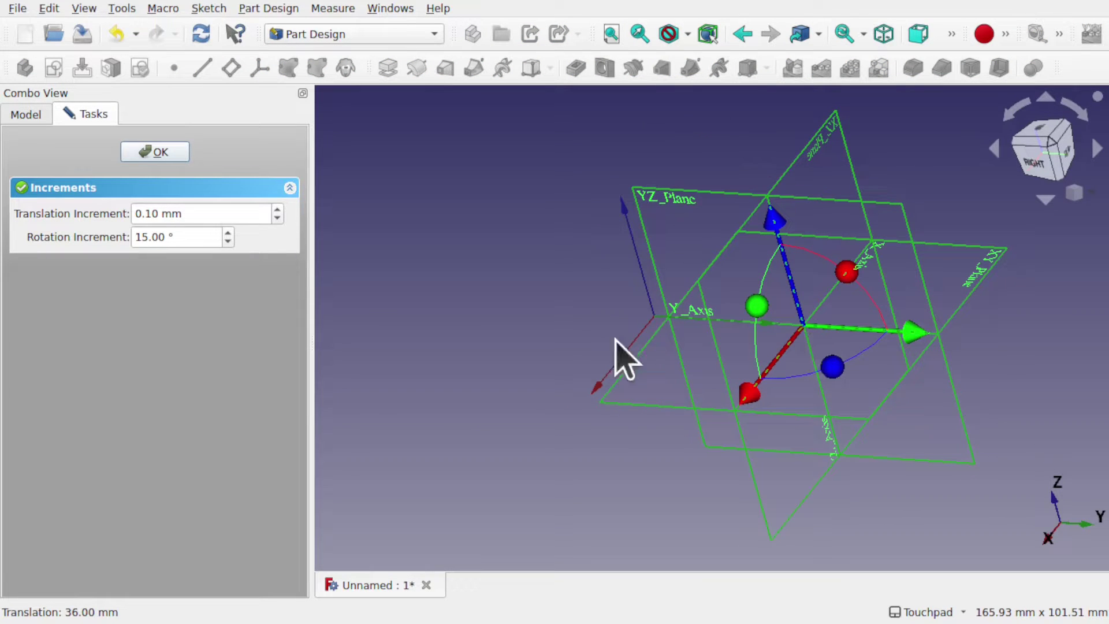
{"action": "left_click", "coordinate": [168, 153]}
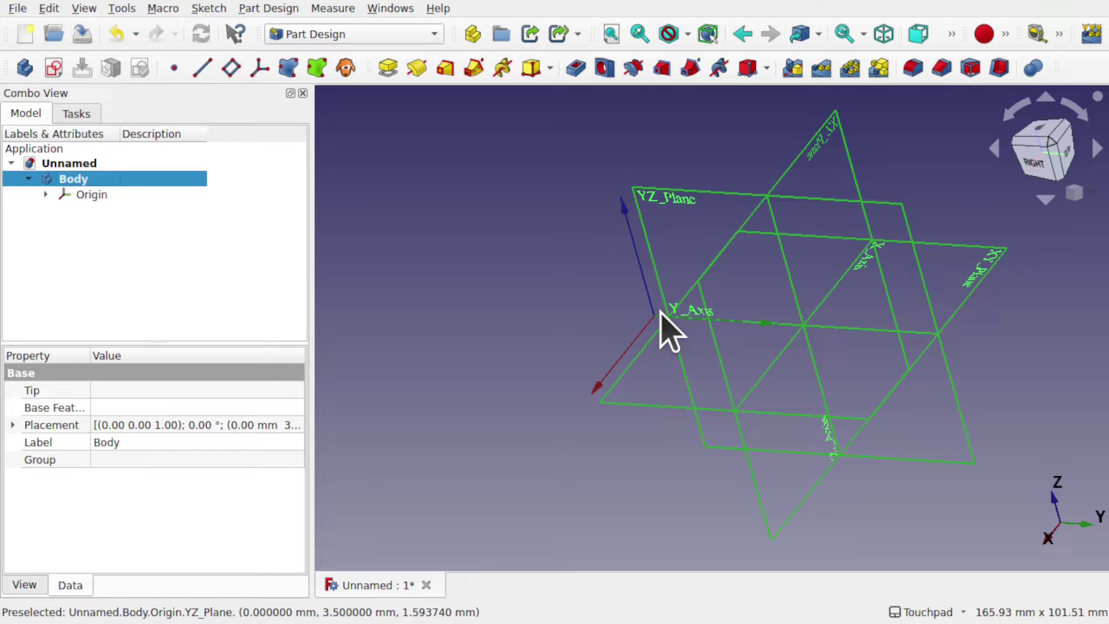
{"action": "left_click_drag", "start_coordinate": [634, 329], "coordinate": [607, 352], "text": "alt"}
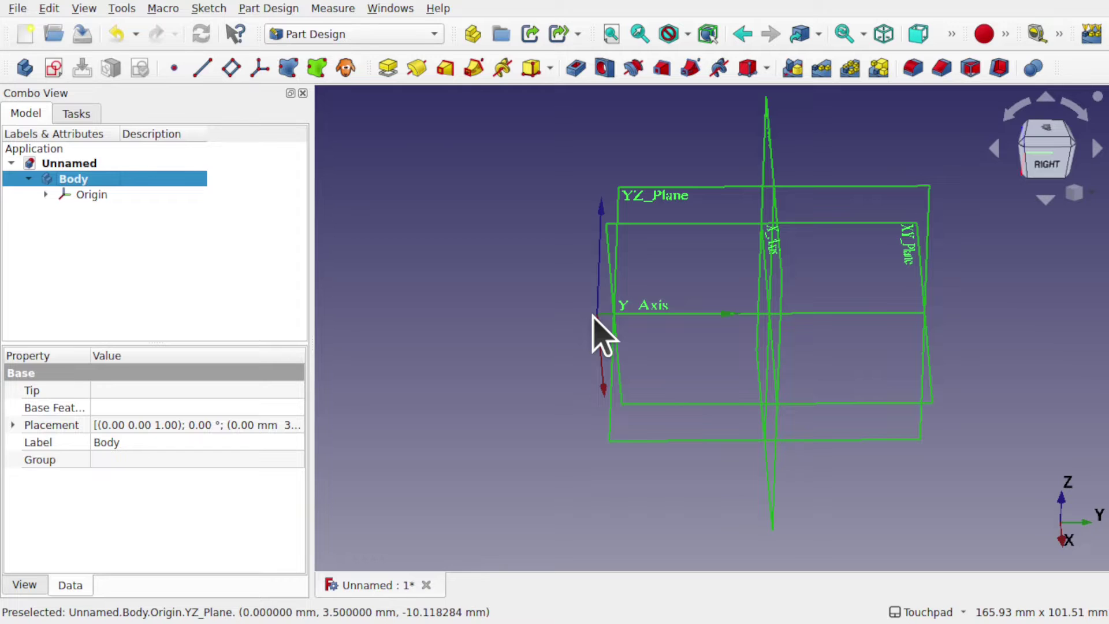
{"action": "left_click_drag", "start_coordinate": [594, 317], "coordinate": [549, 312], "text": "alt"}
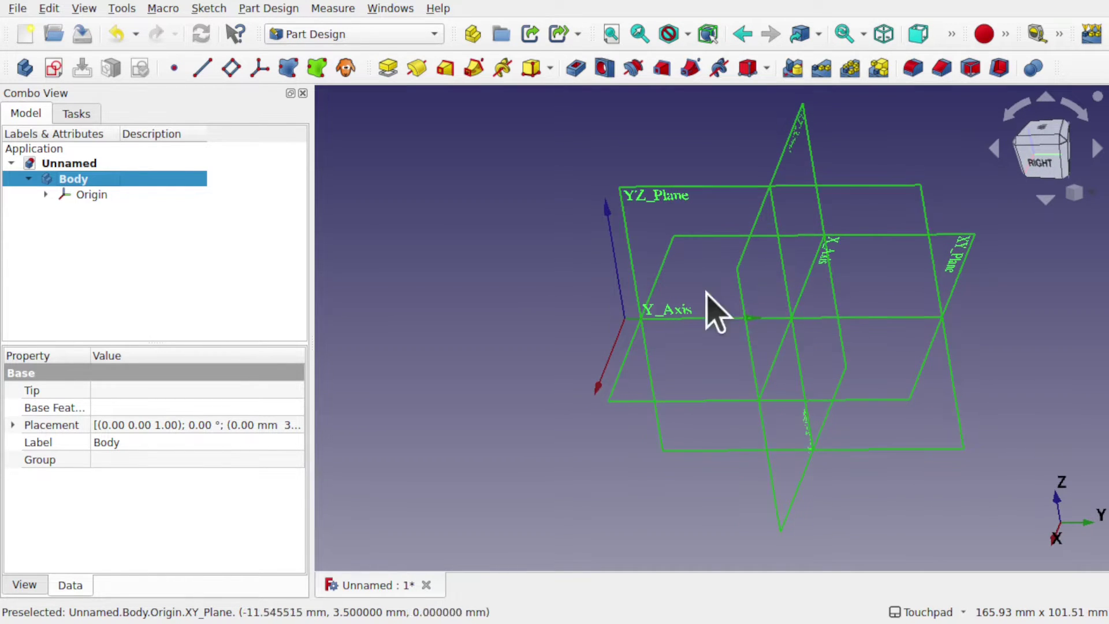
{"action": "left_click_drag", "start_coordinate": [716, 306], "coordinate": [620, 344], "text": "shift"}
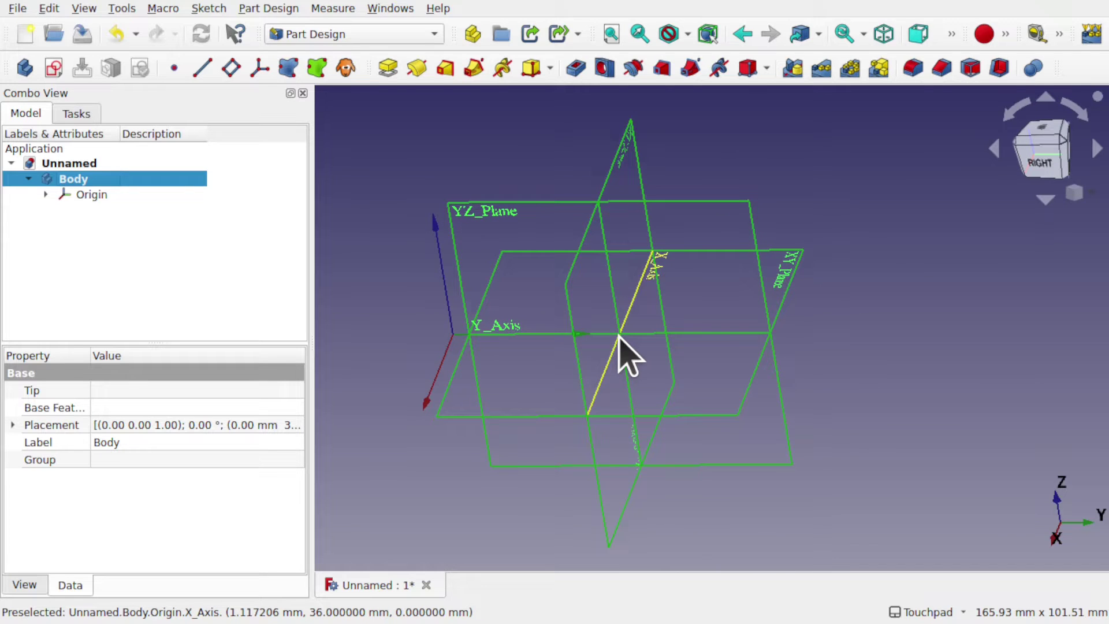
Hide the Body's XY_Plane, XZ_Plane and YZ_Plane, leaving only its axes.
{"action": "left_click", "coordinate": [46, 195]}
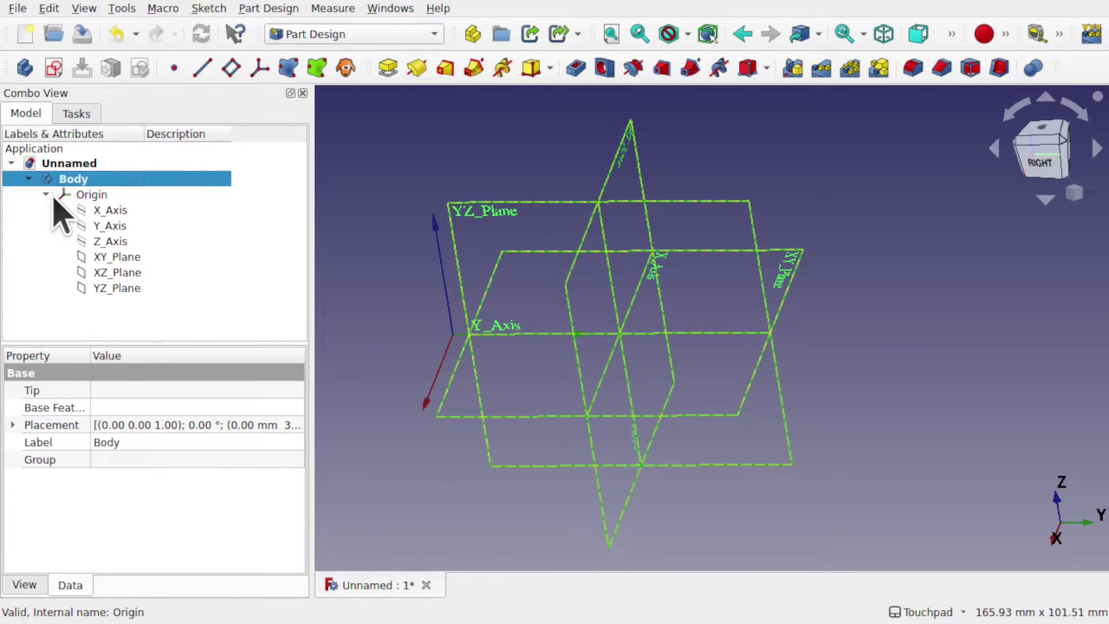
{"action": "left_click", "coordinate": [127, 256]}
{"action": "left_click", "coordinate": [140, 288], "text": "shift"}
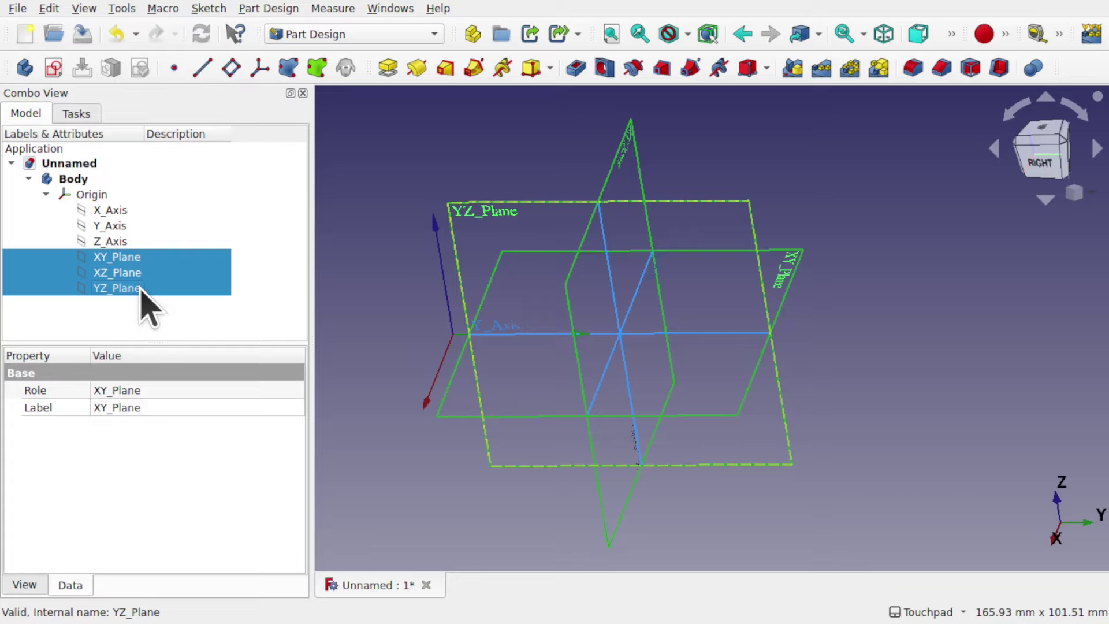
{"action": "key", "text": "space"}
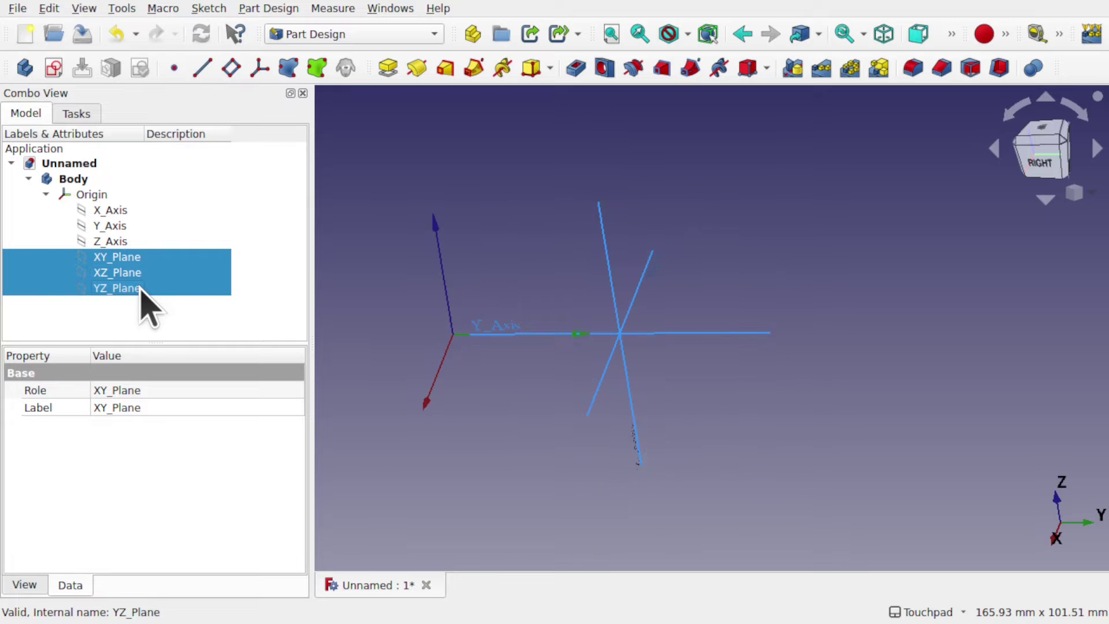
{"action": "left_click", "coordinate": [657, 355]}
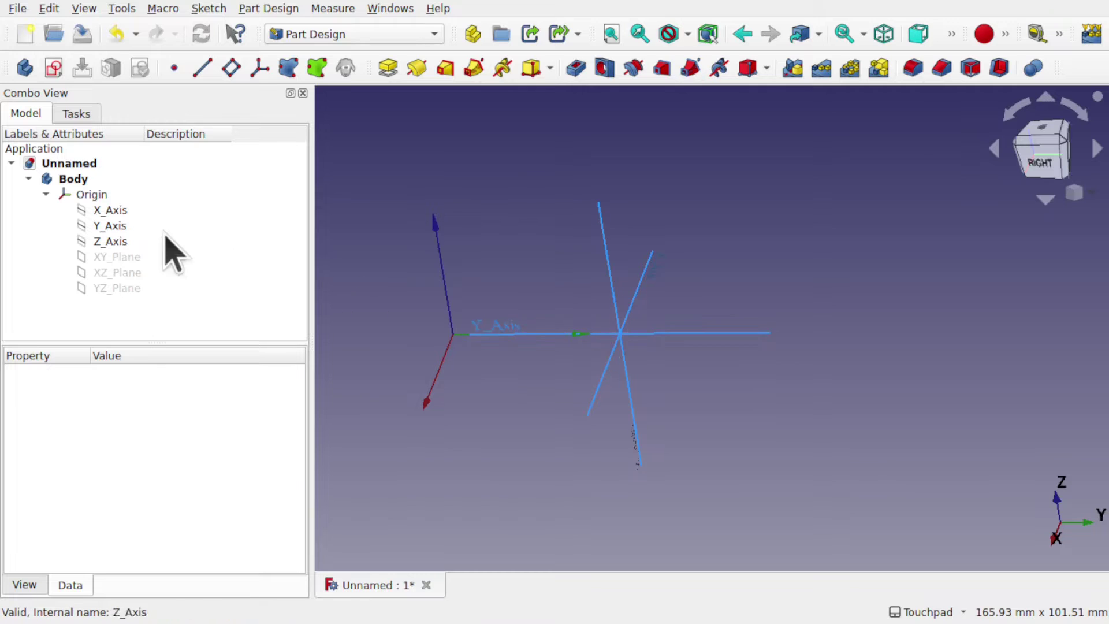
Inspect the Body's Placement x, y, z position in the property panel.
{"action": "left_click", "coordinate": [69, 184]}
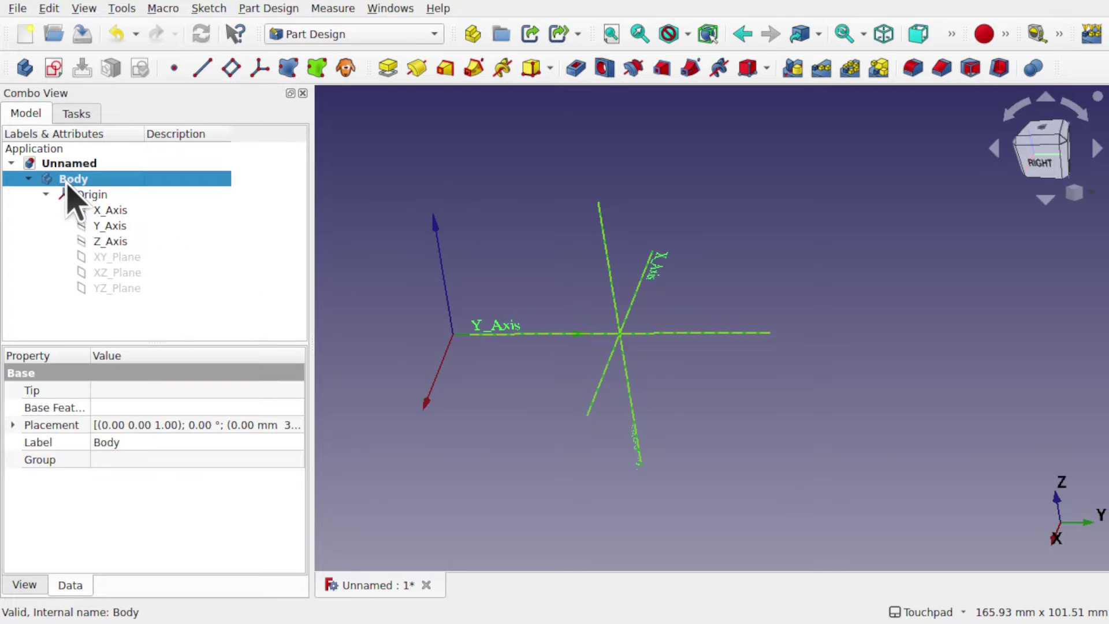
{"action": "left_click", "coordinate": [15, 424]}
{"action": "left_click", "coordinate": [30, 476]}
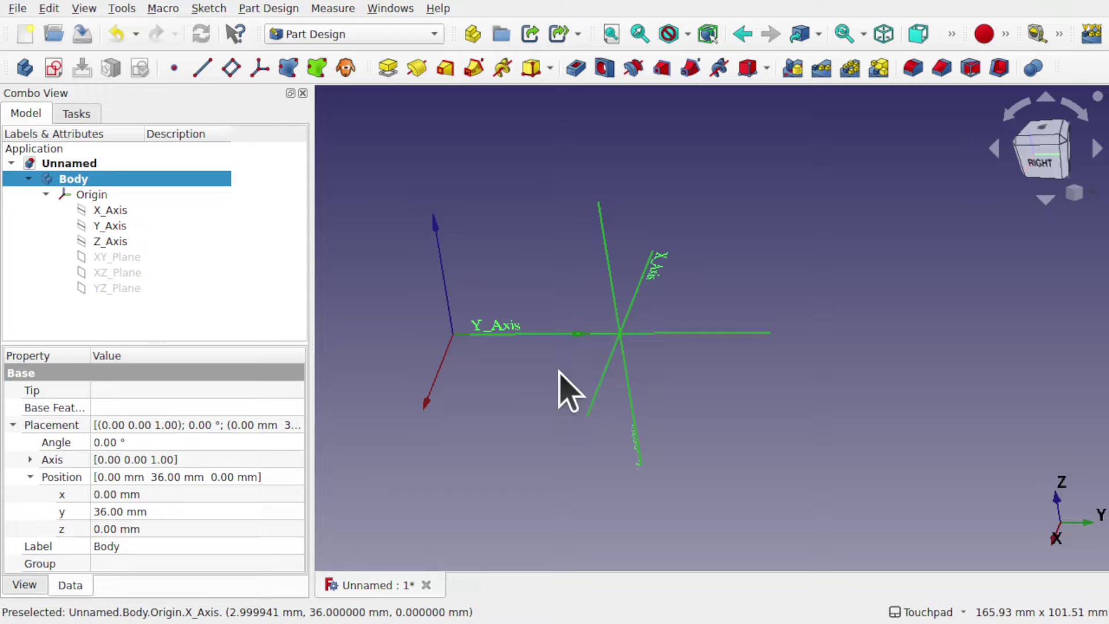
{"action": "left_click_drag", "start_coordinate": [564, 389], "coordinate": [516, 321], "text": "alt"}
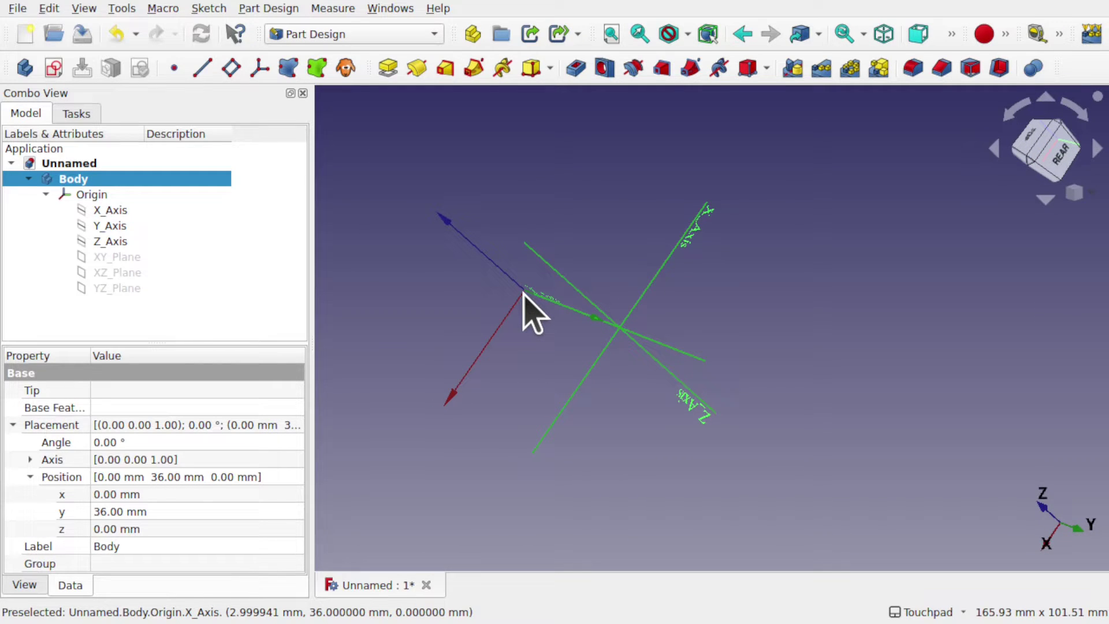
{"action": "left_click_drag", "start_coordinate": [518, 290], "coordinate": [606, 354], "text": "alt"}
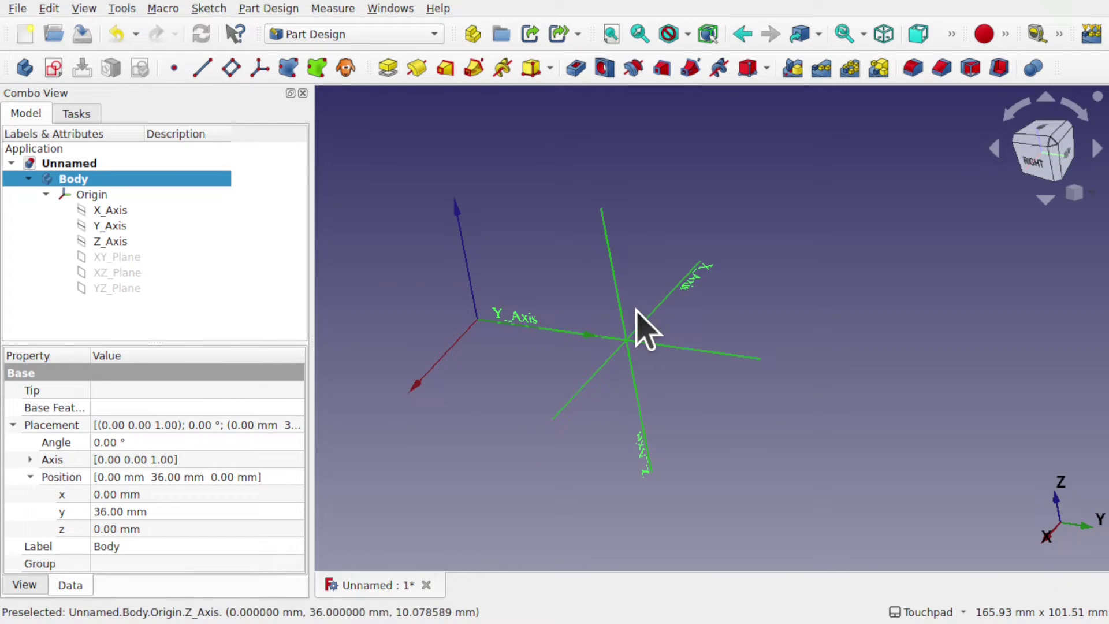
{"action": "left_click", "coordinate": [603, 403]}
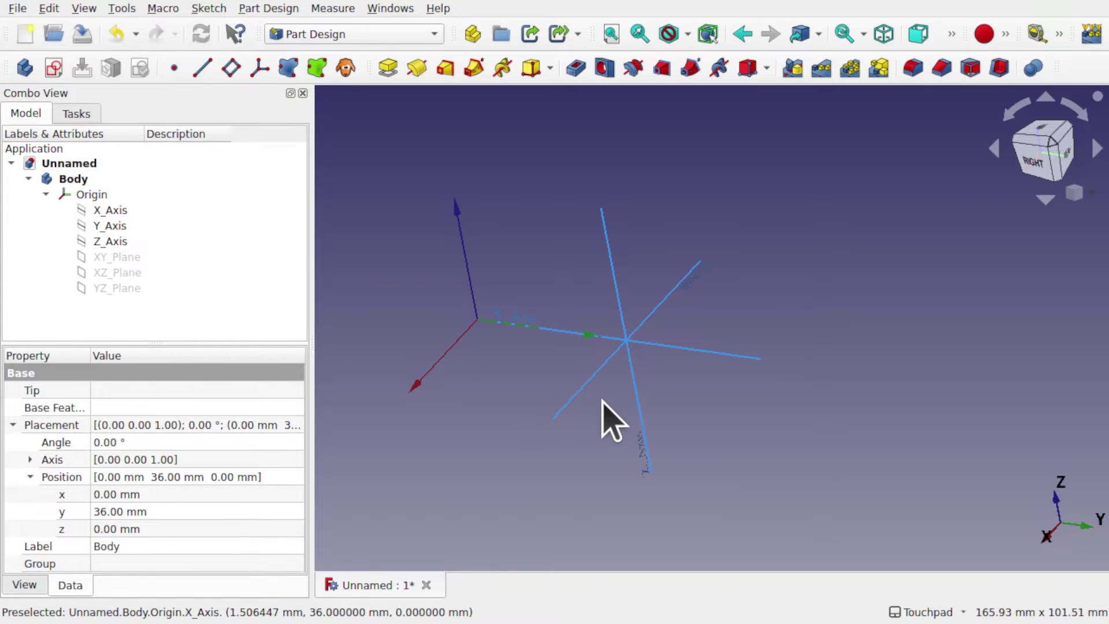
Create a new sketch attached to the Body's XY_Plane and orbit to see its axes.
{"action": "left_click", "coordinate": [55, 69]}
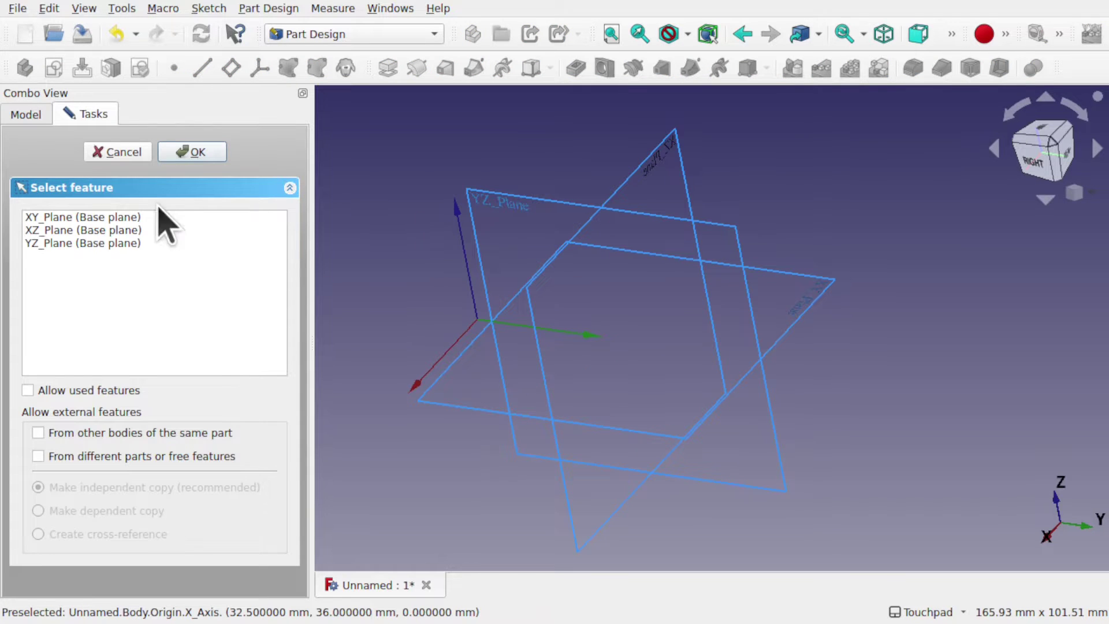
{"action": "left_click", "coordinate": [79, 217]}
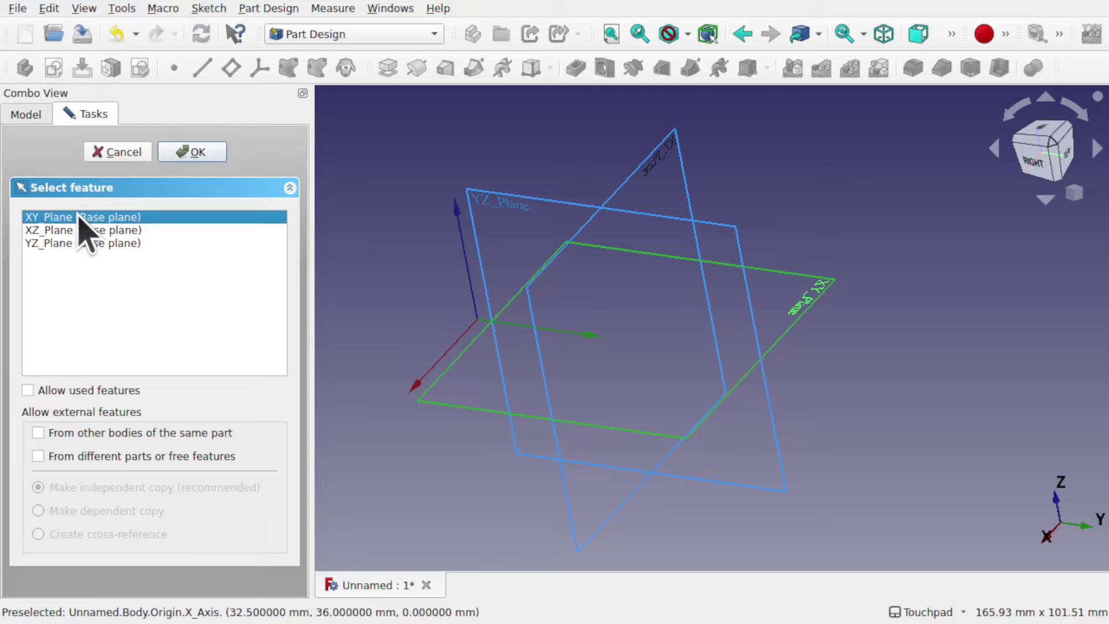
{"action": "left_click", "coordinate": [202, 155]}
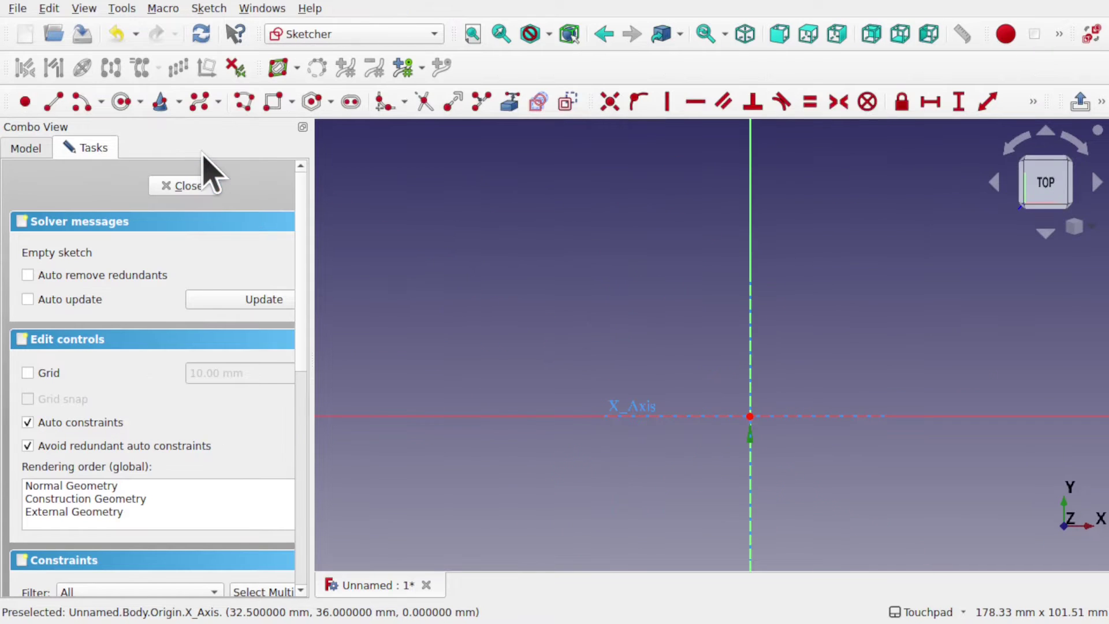
{"action": "mouse_move", "coordinate": [619, 322]}
{"action": "middle_mouse_down"}
{"action": "mouse_move", "coordinate": [549, 347]}
{"action": "mouse_move", "coordinate": [470, 292]}
{"action": "mouse_move", "coordinate": [574, 349]}
{"action": "mouse_move", "coordinate": [560, 322]}
{"action": "middle_mouse_up"}
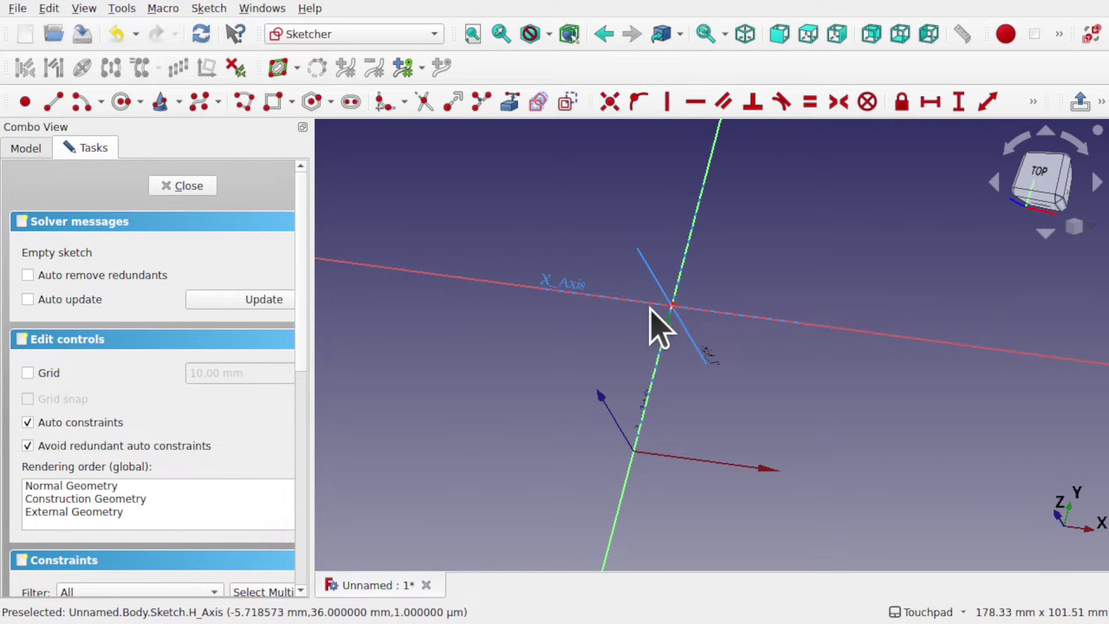
{"action": "mouse_move", "coordinate": [672, 308]}
{"action": "middle_mouse_down"}
{"action": "mouse_move", "coordinate": [683, 297]}
{"action": "mouse_move", "coordinate": [609, 384]}
{"action": "mouse_move", "coordinate": [612, 428]}
{"action": "middle_mouse_up"}
{"action": "left_click", "coordinate": [674, 322]}
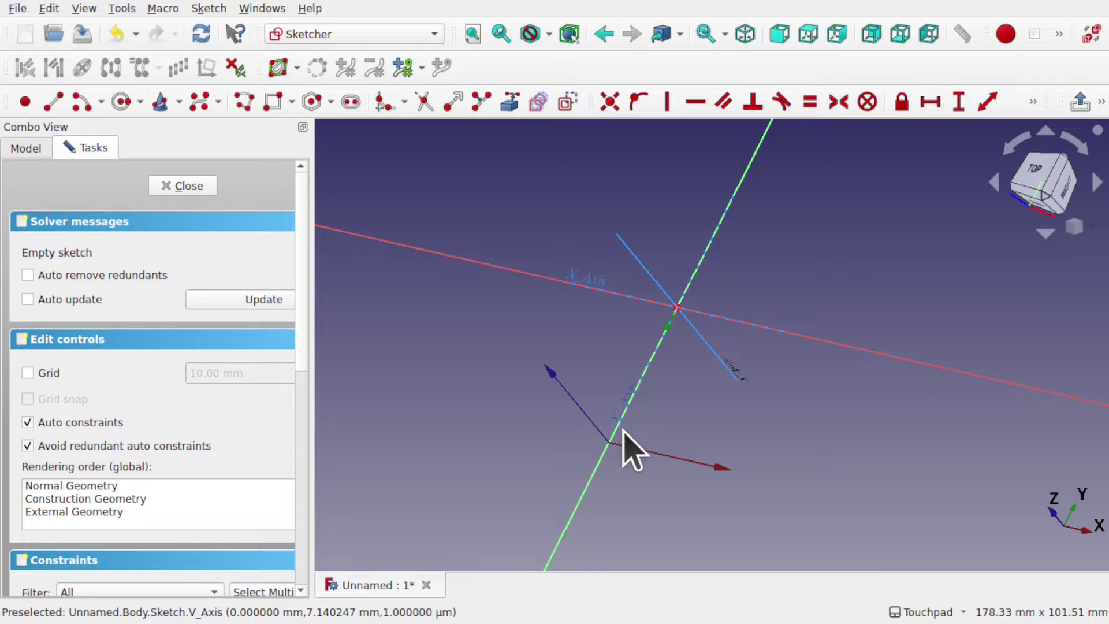
Close the sketch and expand its Attachment Offset and Placement values, all zero.
{"action": "left_click", "coordinate": [195, 186]}
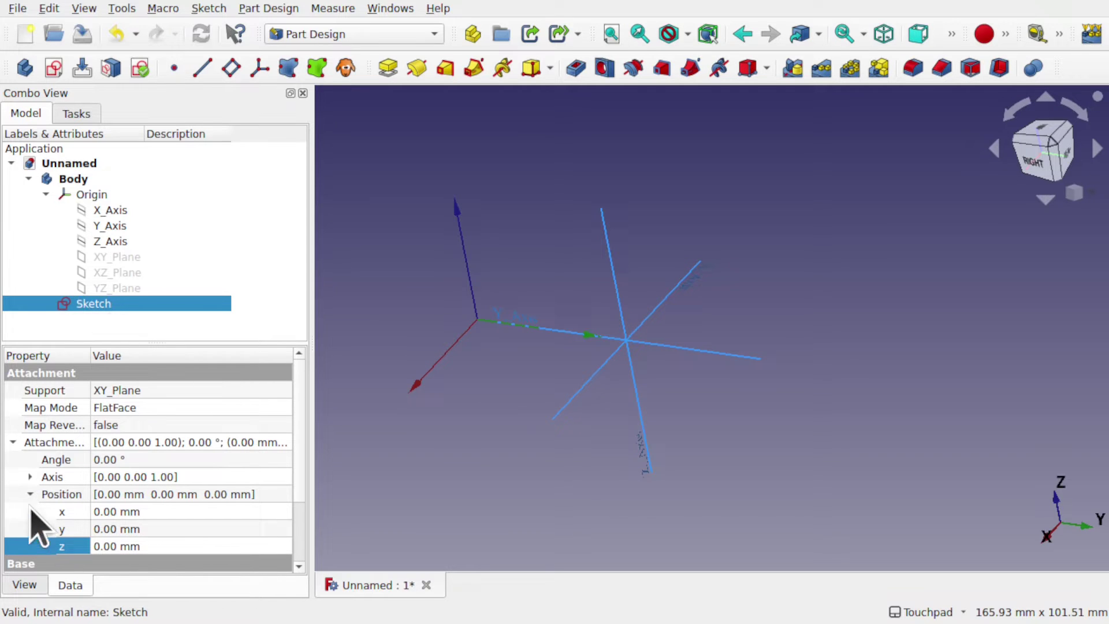
{"action": "left_click", "coordinate": [10, 443]}
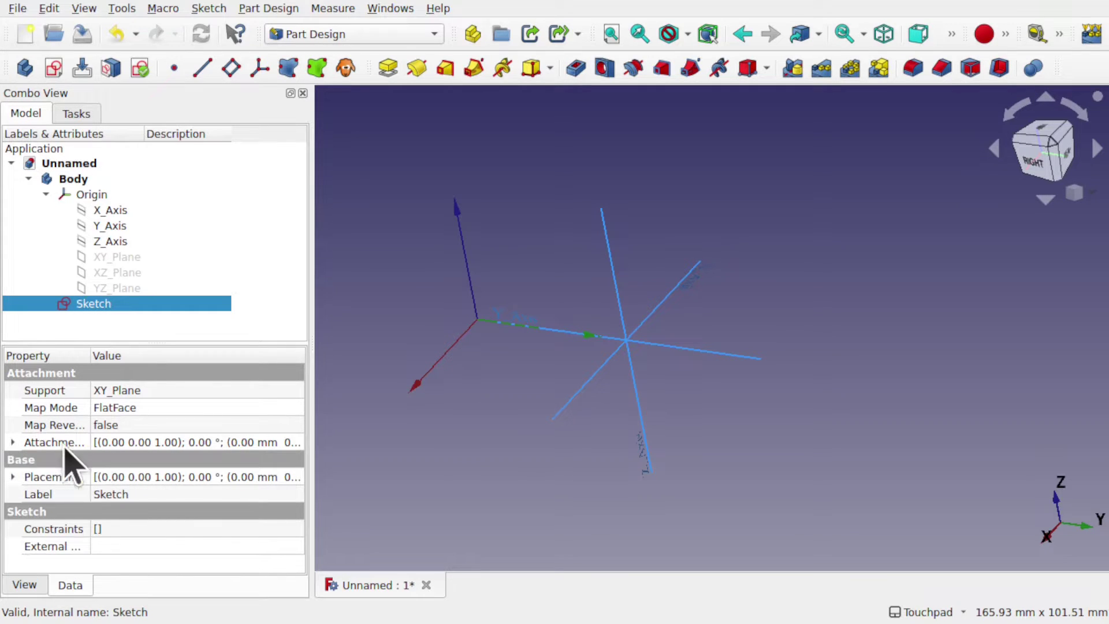
{"action": "left_click", "coordinate": [10, 443]}
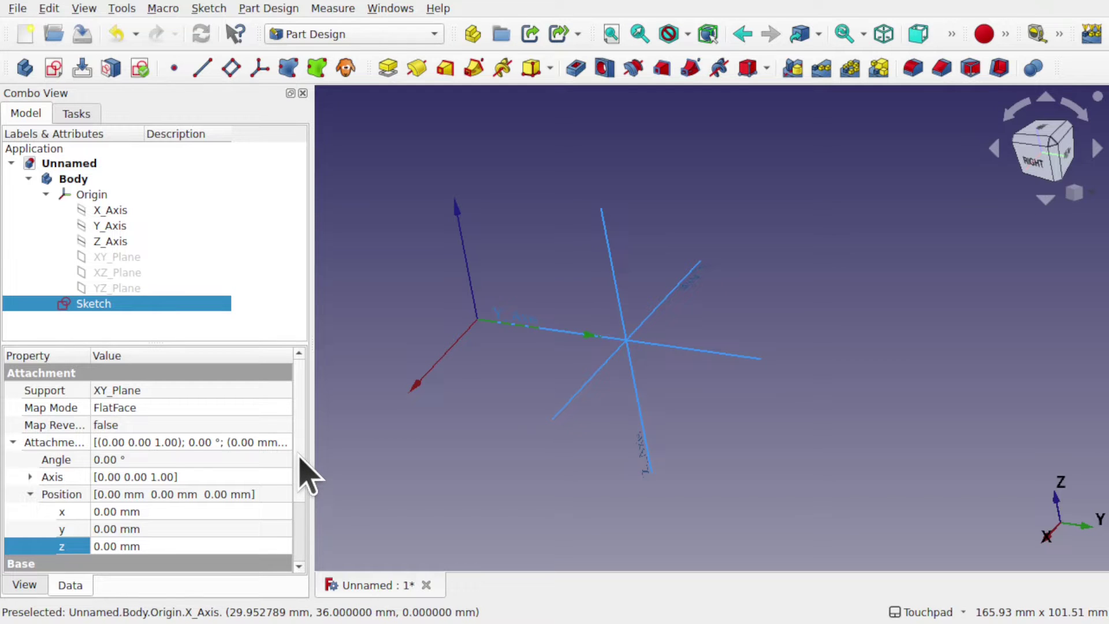
{"action": "scroll", "coordinate": [300, 463], "scroll_direction": "down", "scroll_amount": 5}
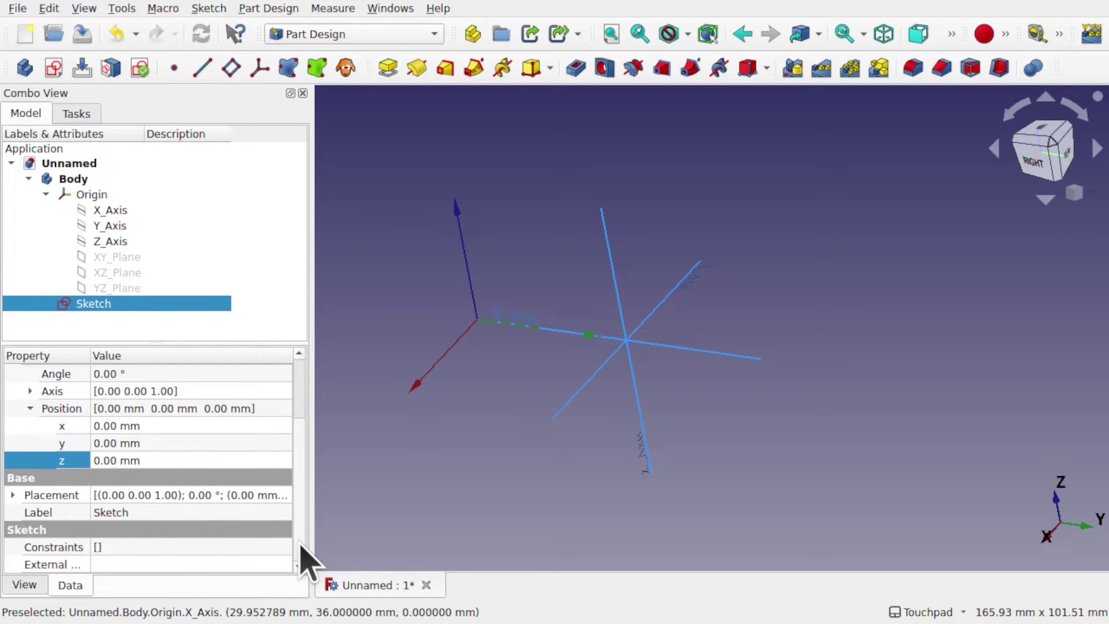
{"action": "left_click", "coordinate": [11, 495]}
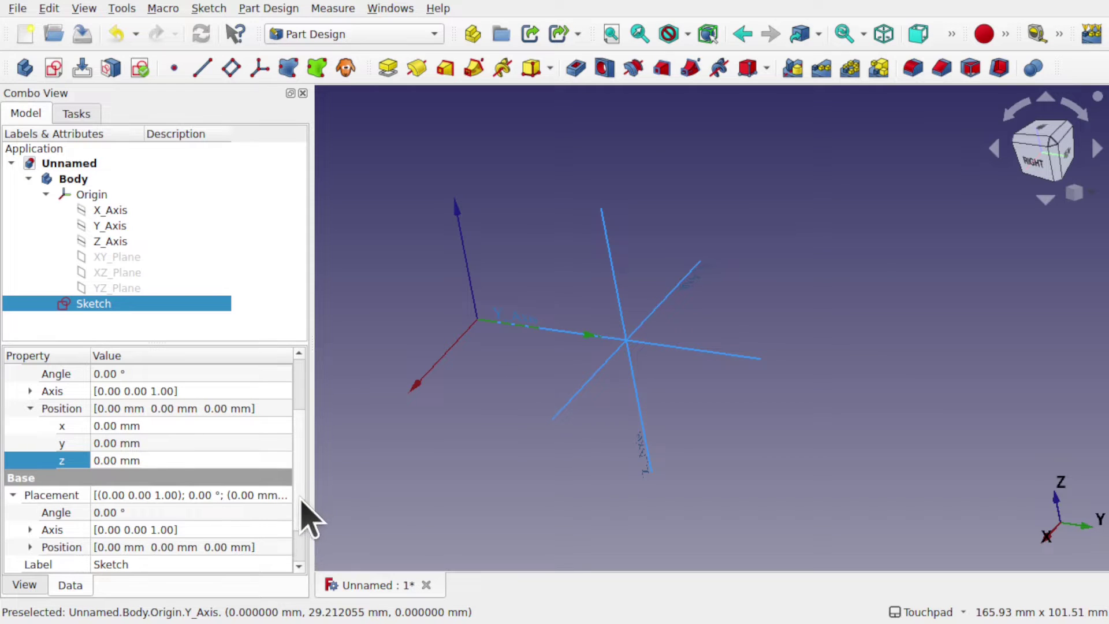
{"action": "scroll", "coordinate": [306, 508], "scroll_direction": "up", "scroll_amount": 2}
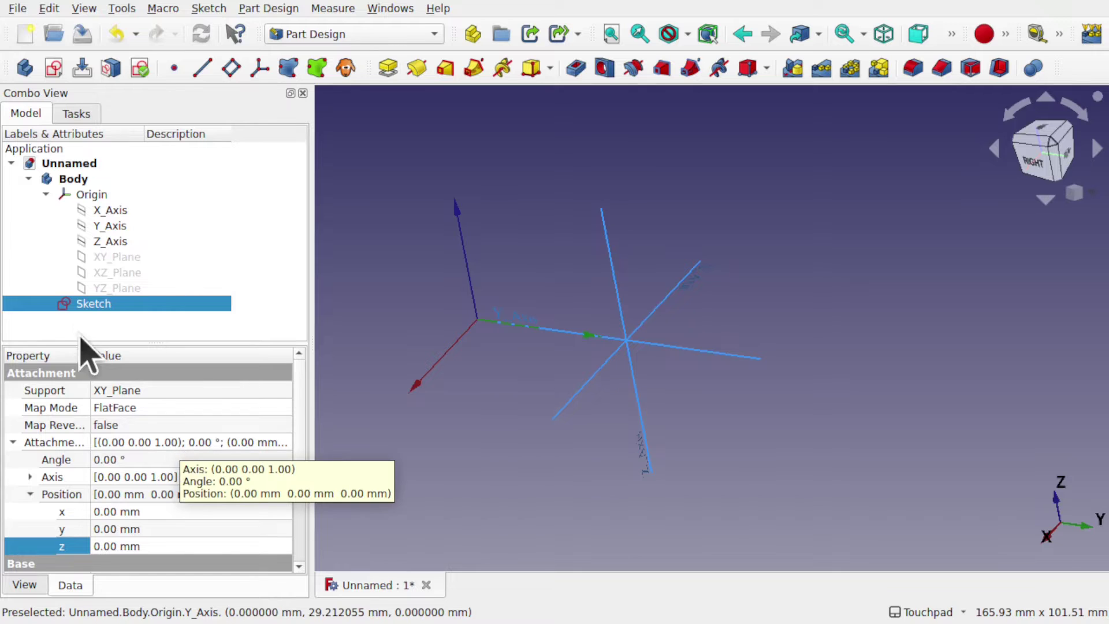
Draw a circle centred on the Sketch origin, then close the sketch.
{"action": "double_click", "coordinate": [95, 305]}
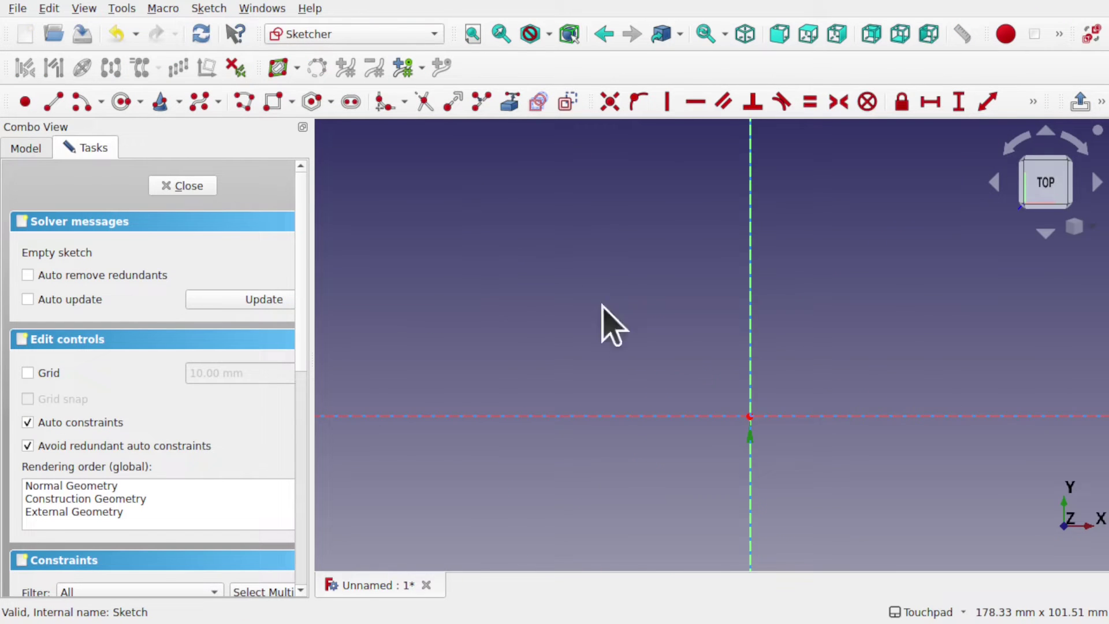
{"action": "mouse_move", "coordinate": [557, 257]}
{"action": "middle_mouse_down"}
{"action": "mouse_move", "coordinate": [570, 341]}
{"action": "mouse_move", "coordinate": [545, 337]}
{"action": "mouse_move", "coordinate": [611, 381]}
{"action": "mouse_move", "coordinate": [611, 404]}
{"action": "mouse_move", "coordinate": [611, 315]}
{"action": "mouse_move", "coordinate": [545, 234]}
{"action": "middle_mouse_up"}
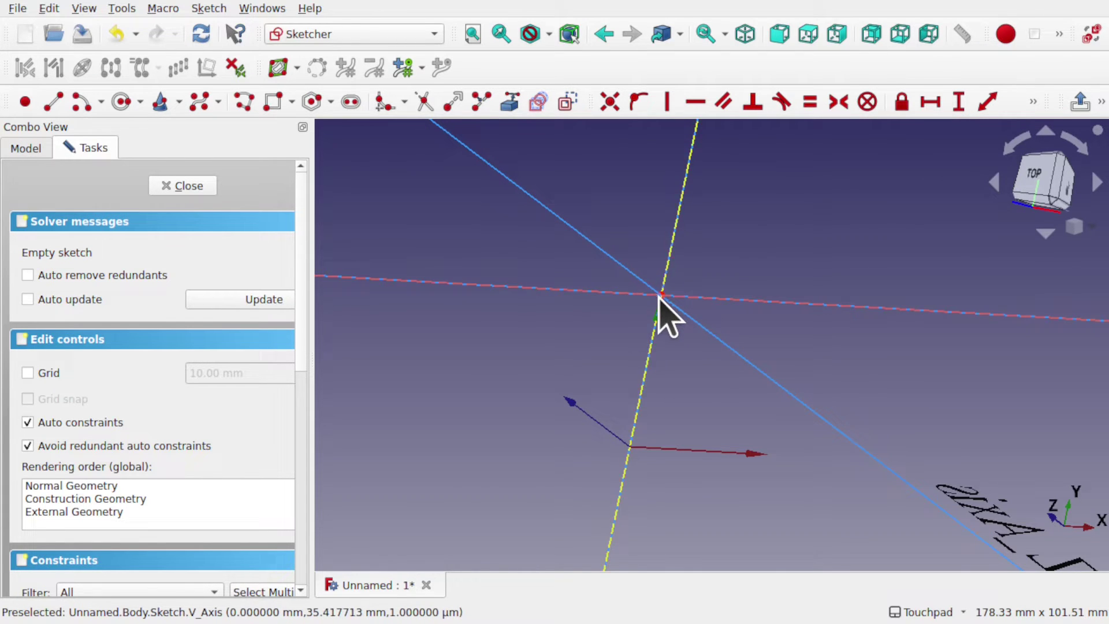
{"action": "left_click", "coordinate": [121, 102]}
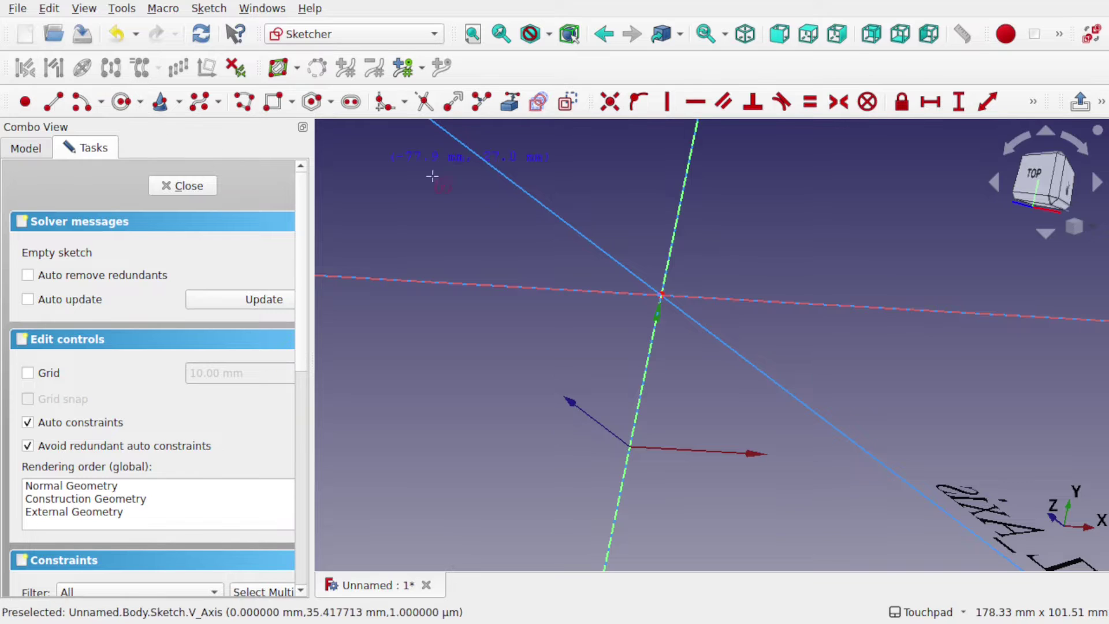
{"action": "left_click", "coordinate": [662, 294]}
{"action": "left_click", "coordinate": [714, 318]}
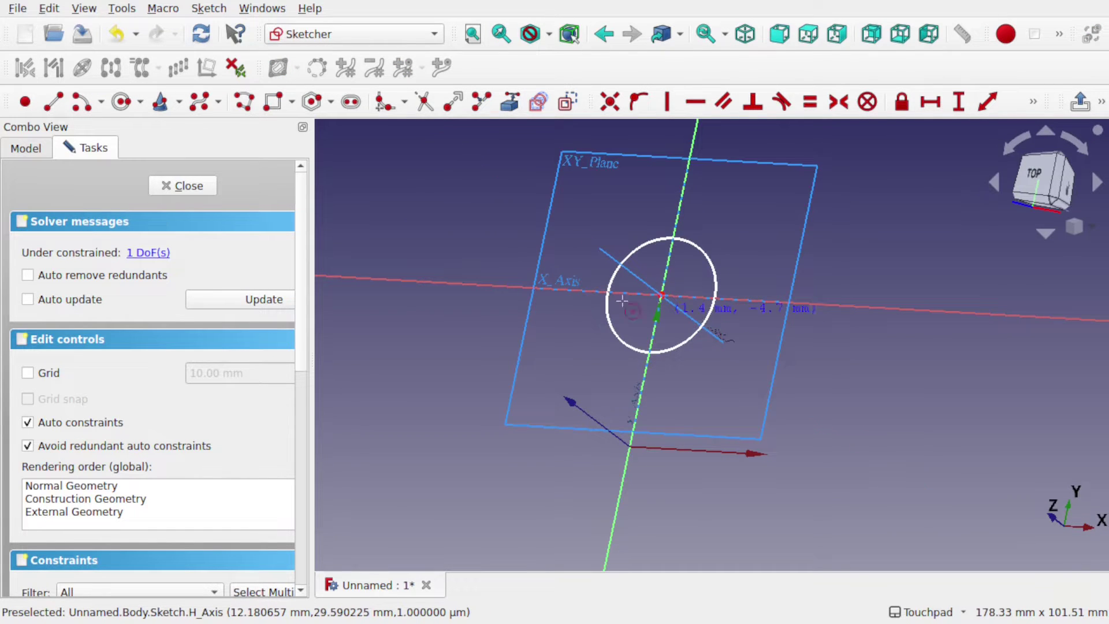
{"action": "left_click", "coordinate": [179, 187]}
{"action": "mouse_move", "coordinate": [617, 362]}
{"action": "left_mouse_down", "text": "alt"}
{"action": "mouse_move", "coordinate": [662, 392]}
{"action": "mouse_move", "coordinate": [624, 354]}
{"action": "left_mouse_up", "text": "alt"}
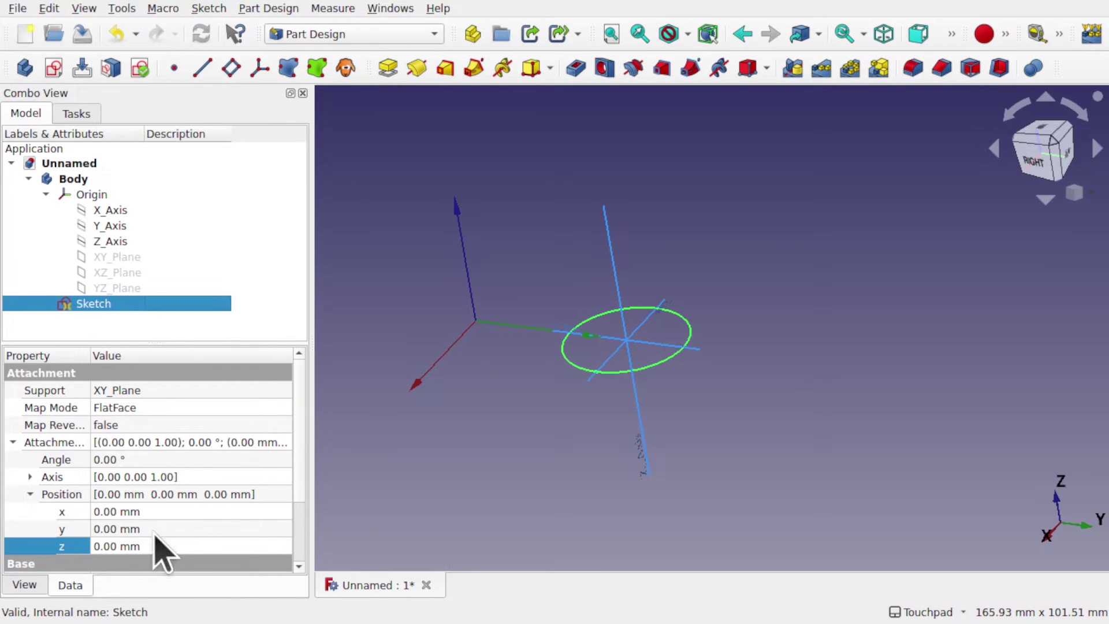
Expand the Sketch's Placement position values in the Data tab.
{"action": "left_click_drag", "start_coordinate": [300, 451], "coordinate": [307, 514]}
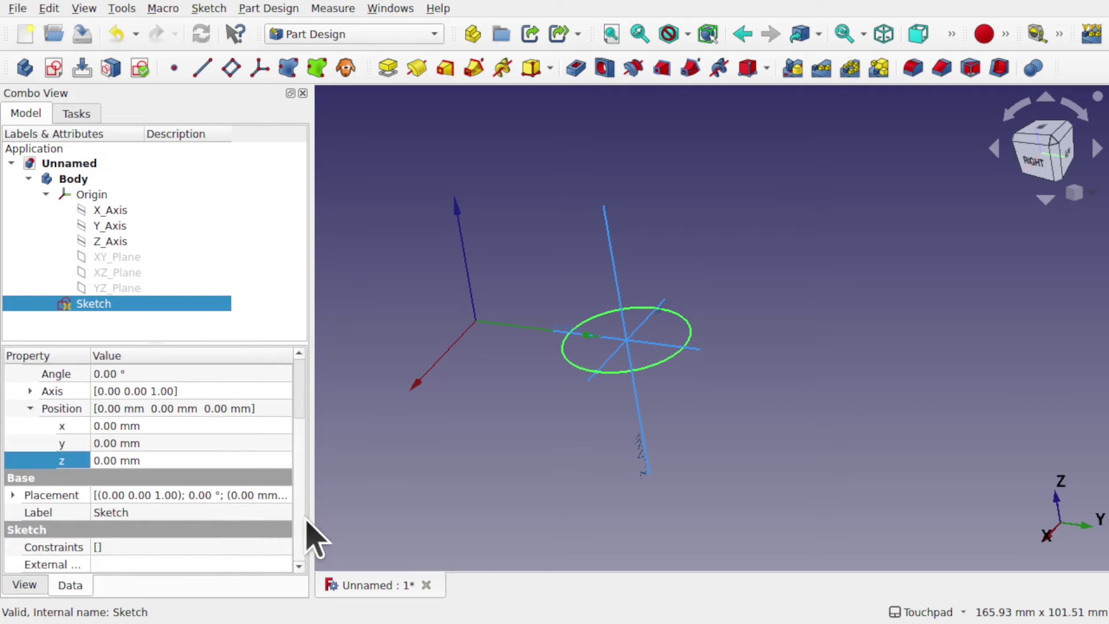
{"action": "left_click", "coordinate": [11, 494]}
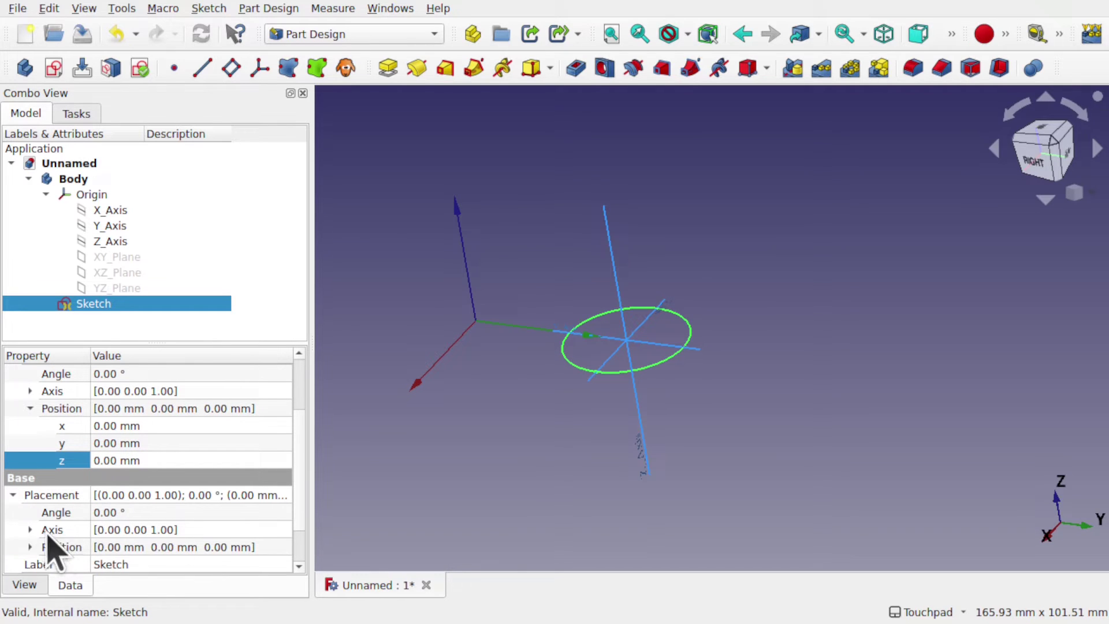
{"action": "left_click", "coordinate": [30, 547]}
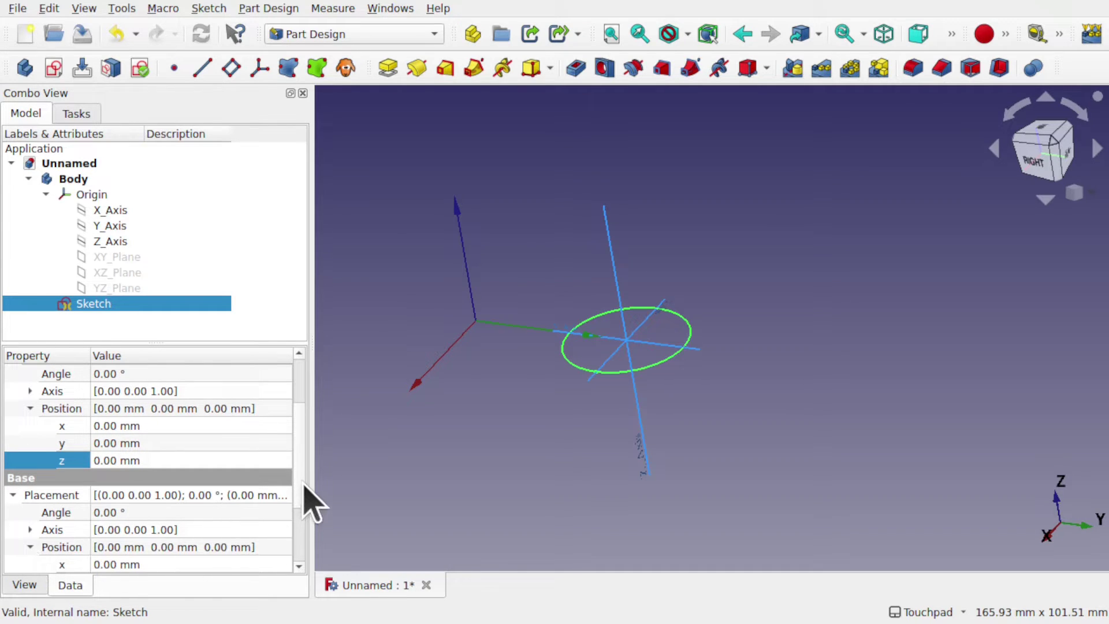
{"action": "scroll", "coordinate": [306, 497], "scroll_direction": "down", "scroll_amount": 6}
{"action": "scroll", "coordinate": [306, 520], "scroll_direction": "up", "scroll_amount": 5}
{"action": "scroll", "coordinate": [307, 483], "scroll_direction": "up", "scroll_amount": 3}
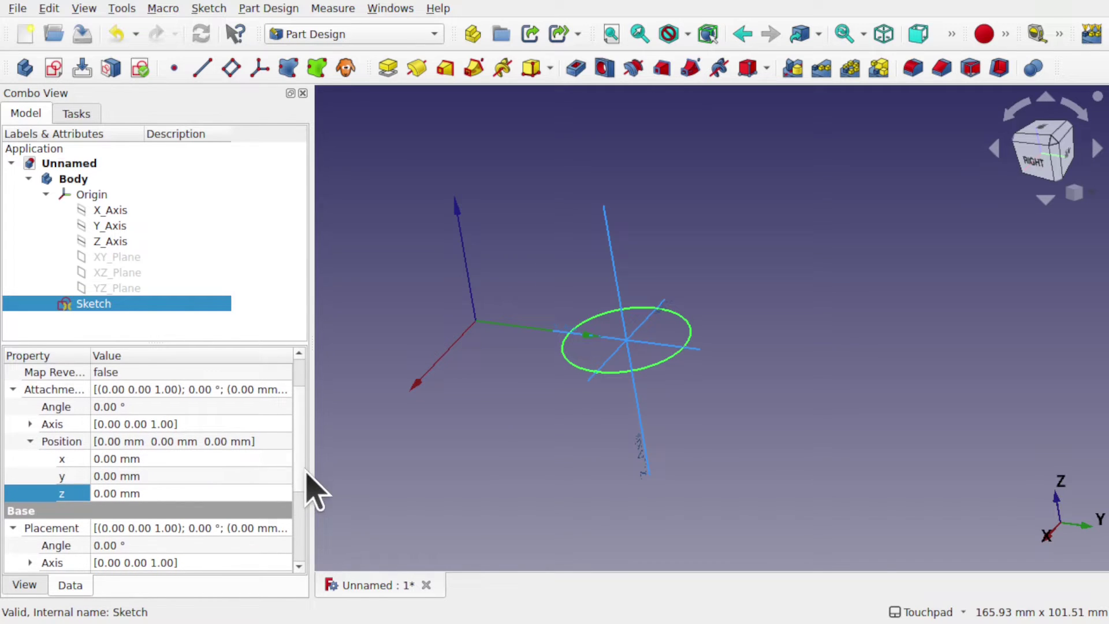
Enter 10 mm for both the attachment offset x and y.
{"action": "left_click", "coordinate": [181, 441]}
{"action": "left_click", "coordinate": [155, 459]}
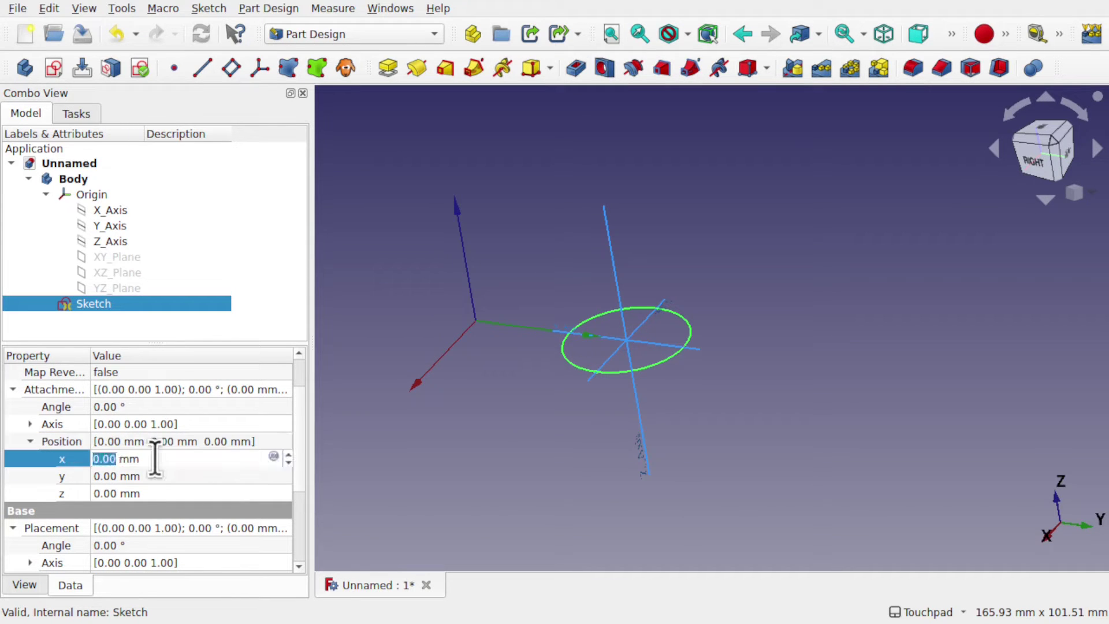
{"action": "type", "text": "10"}
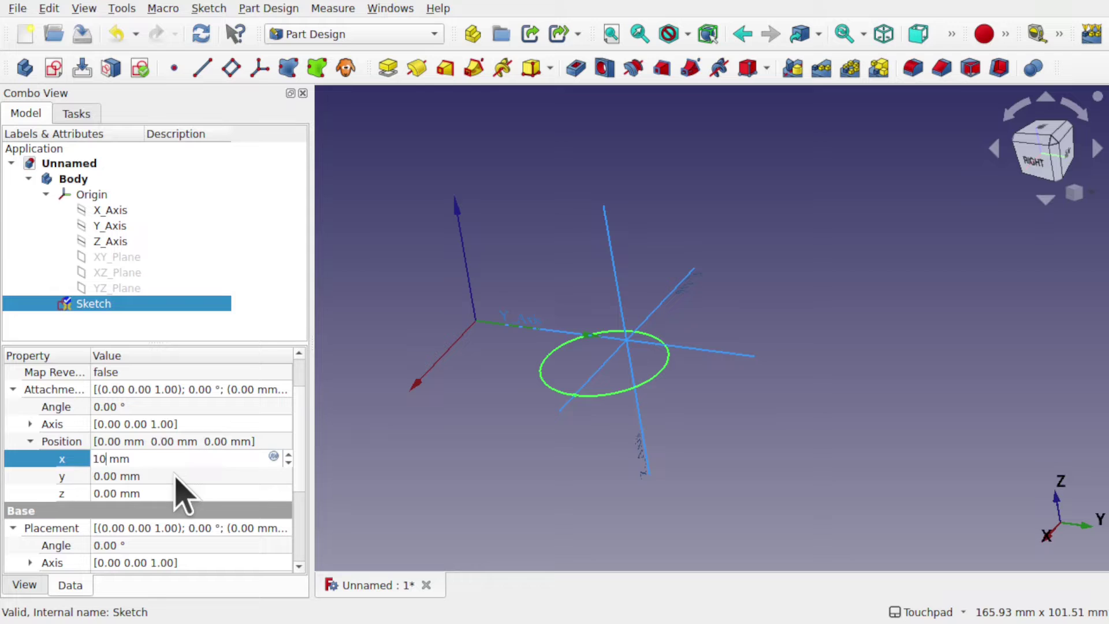
{"action": "left_click", "coordinate": [173, 475]}
{"action": "type", "text": "10"}
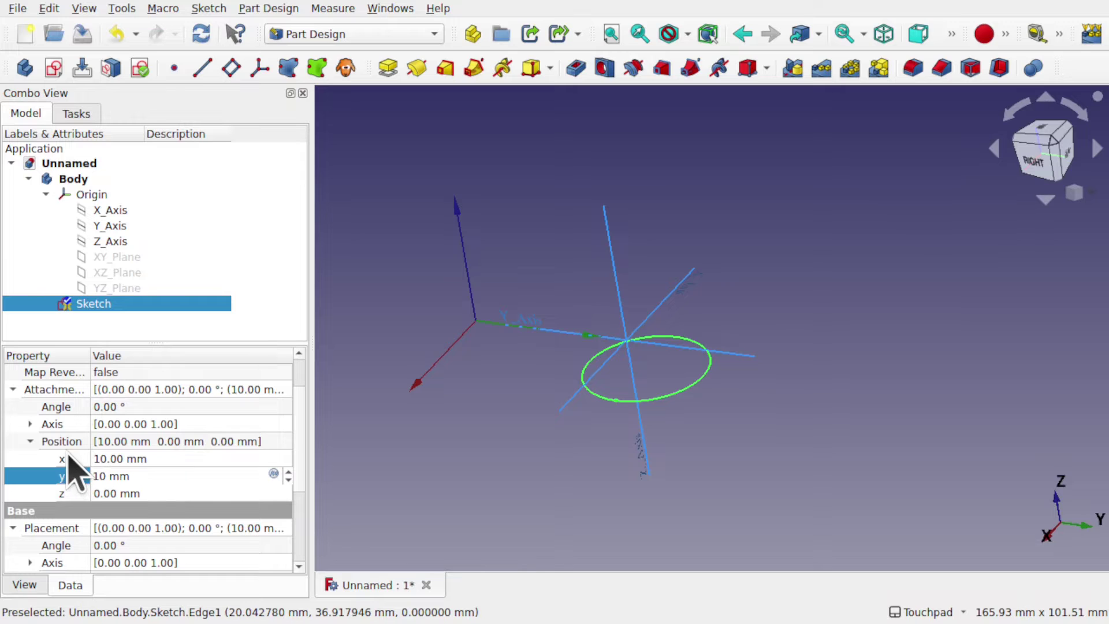
{"action": "key", "text": "Return"}
{"action": "left_click", "coordinate": [181, 561]}
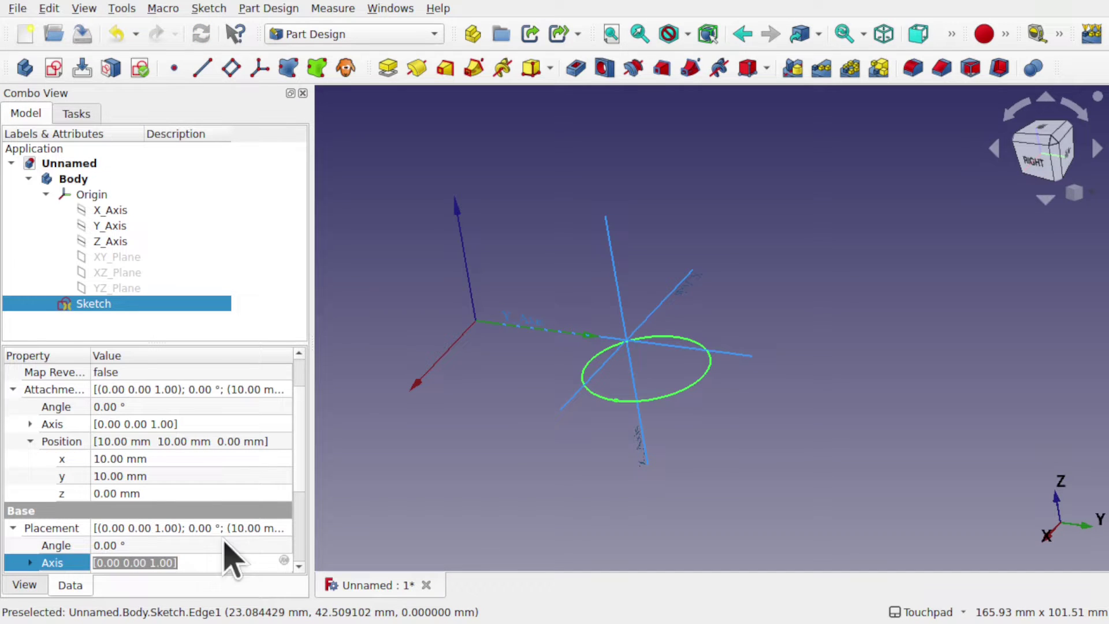
Return to the attachment offset x and y fields to correct them.
{"action": "scroll", "coordinate": [298, 476], "scroll_direction": "down", "scroll_amount": 5}
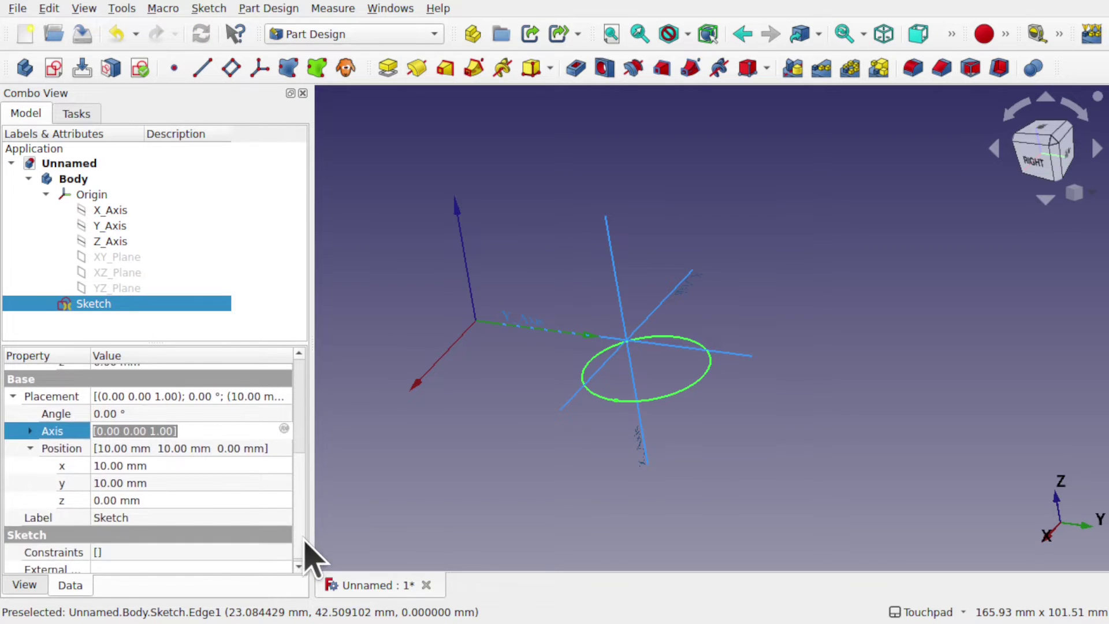
{"action": "left_click", "coordinate": [138, 518]}
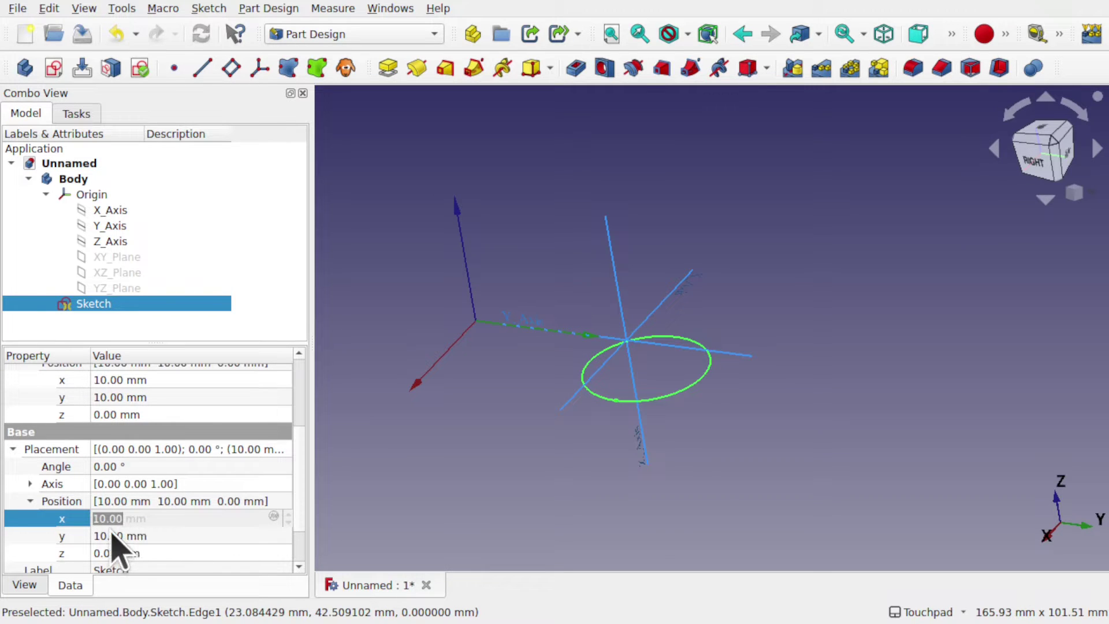
{"action": "left_click", "coordinate": [164, 380]}
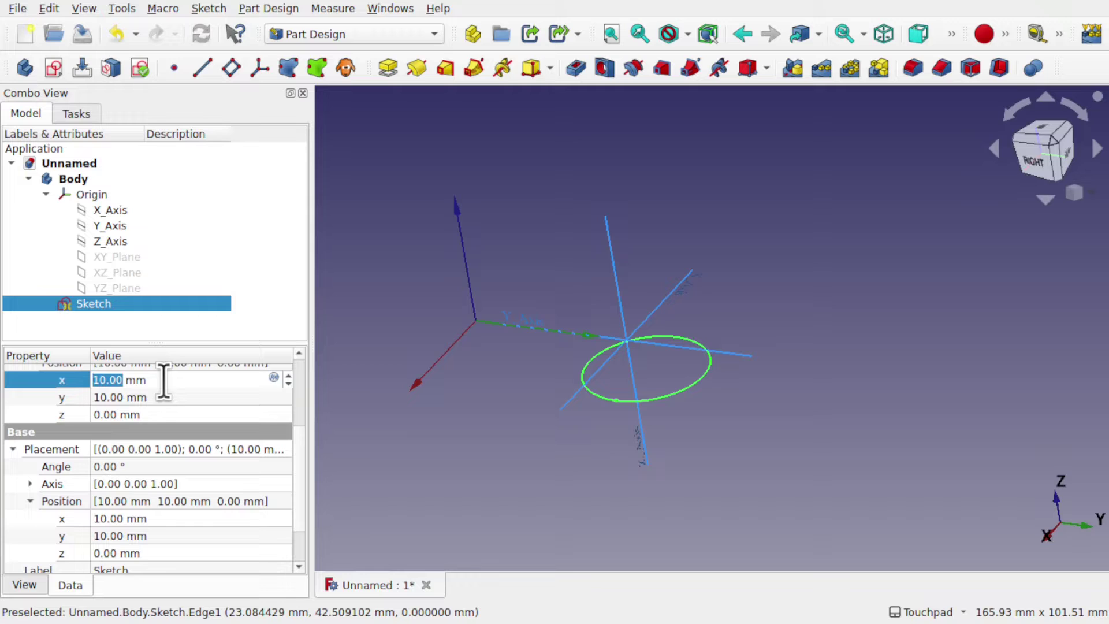
{"action": "scroll", "coordinate": [164, 380], "scroll_direction": "up", "scroll_amount": 18}
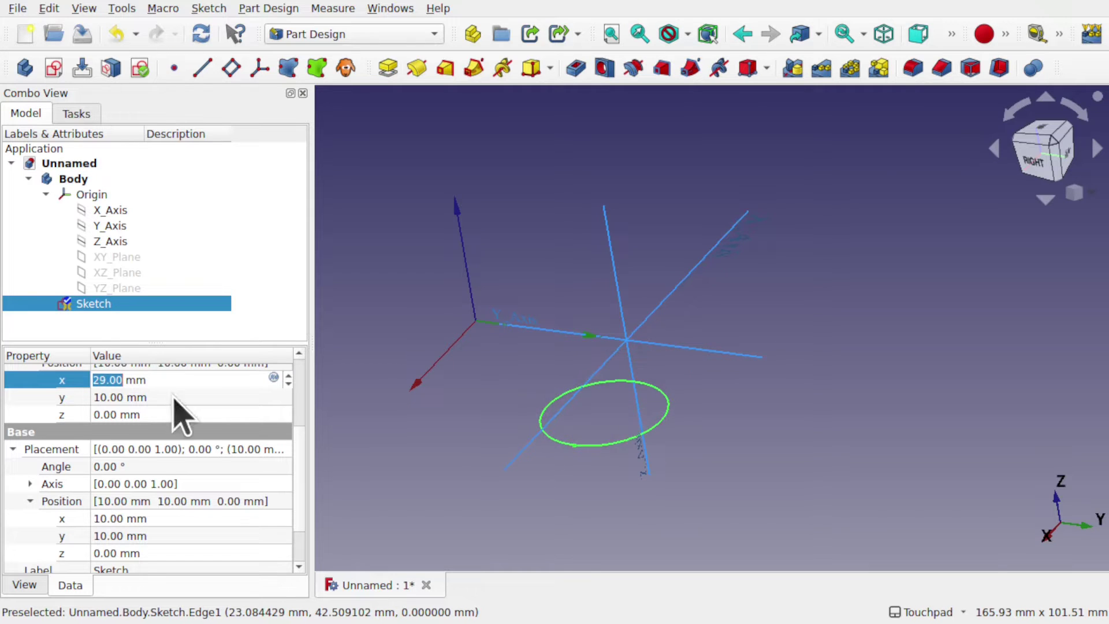
{"action": "left_click", "coordinate": [173, 398]}
{"action": "scroll", "coordinate": [173, 397], "scroll_direction": "up", "scroll_amount": 12}
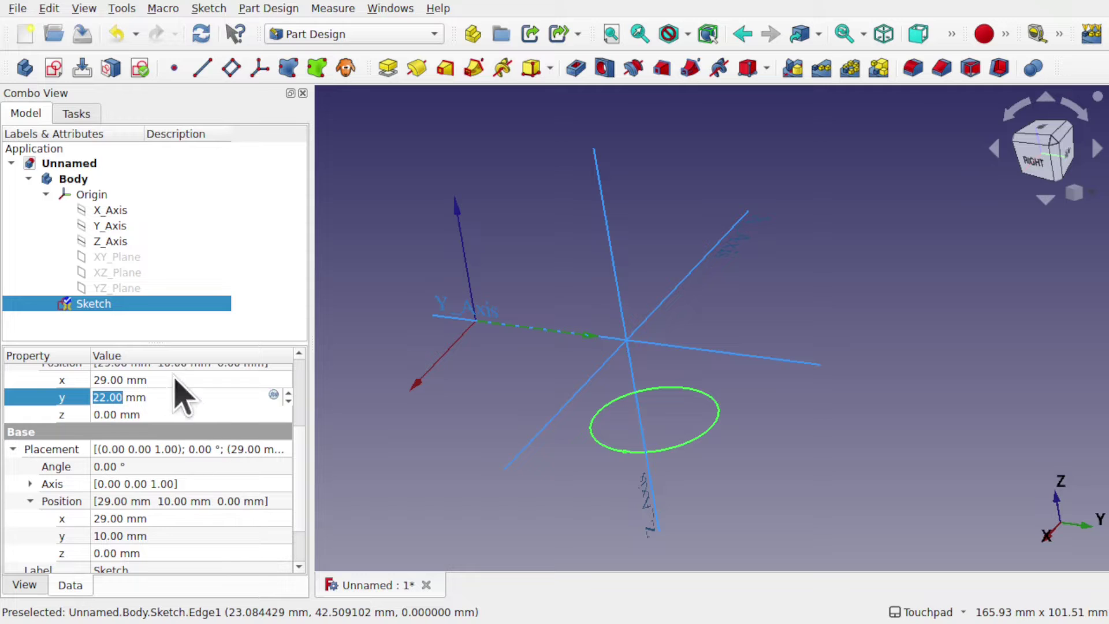
{"action": "left_click", "coordinate": [169, 379]}
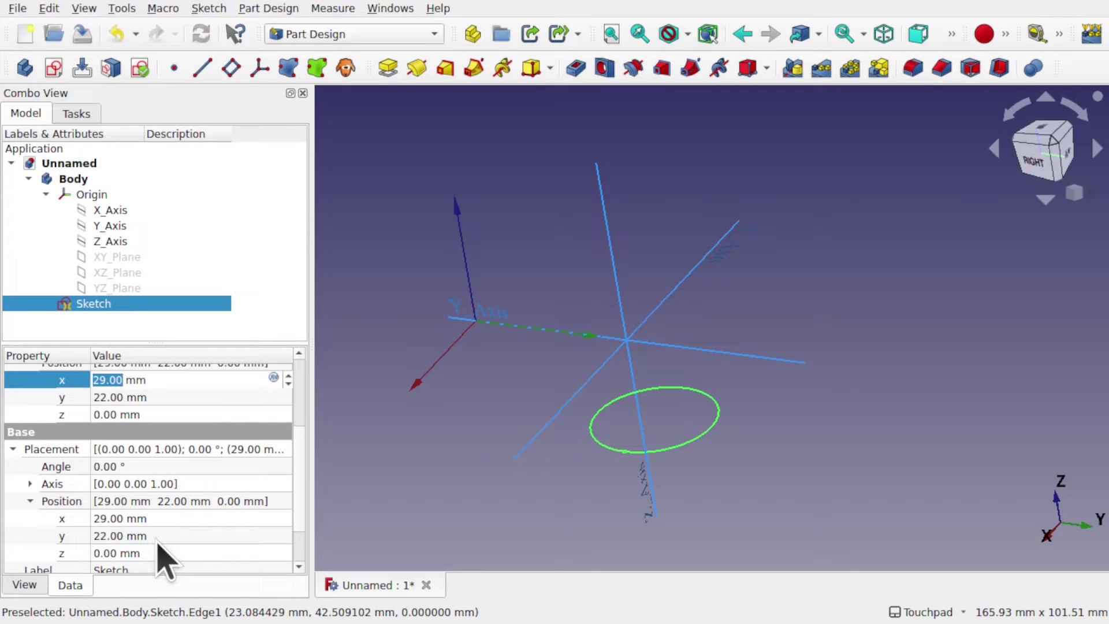
{"action": "scroll", "coordinate": [300, 510], "scroll_direction": "up", "scroll_amount": 2}
{"action": "scroll", "coordinate": [148, 413], "scroll_direction": "down", "scroll_amount": 1}
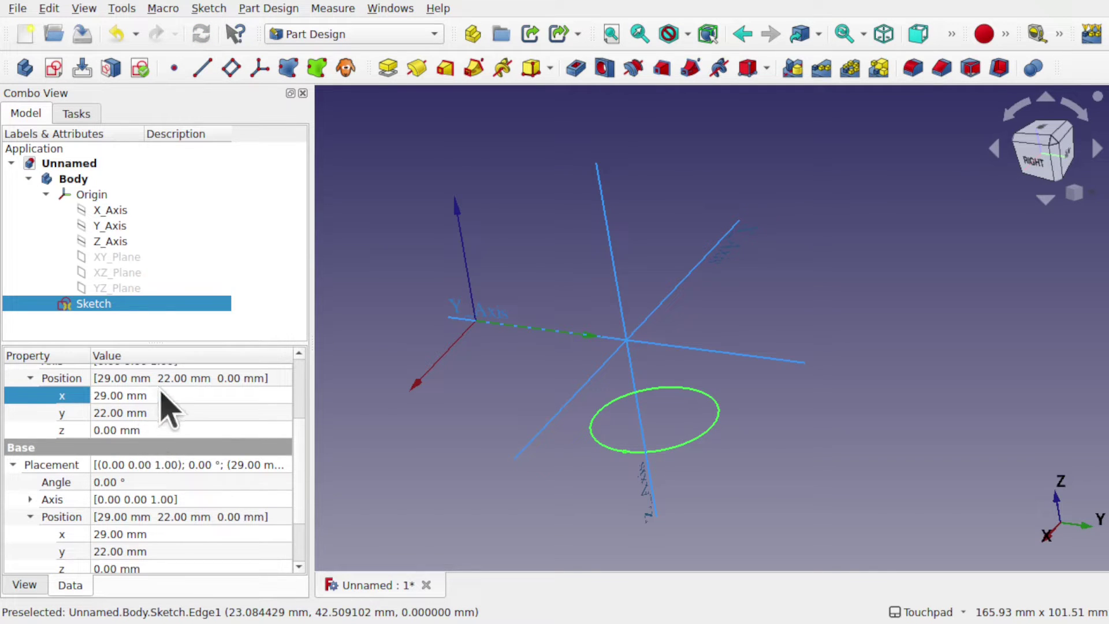
Set the attachment offset position to x 10, y 20, z 30 mm.
{"action": "left_click", "coordinate": [160, 394]}
{"action": "type", "text": "10"}
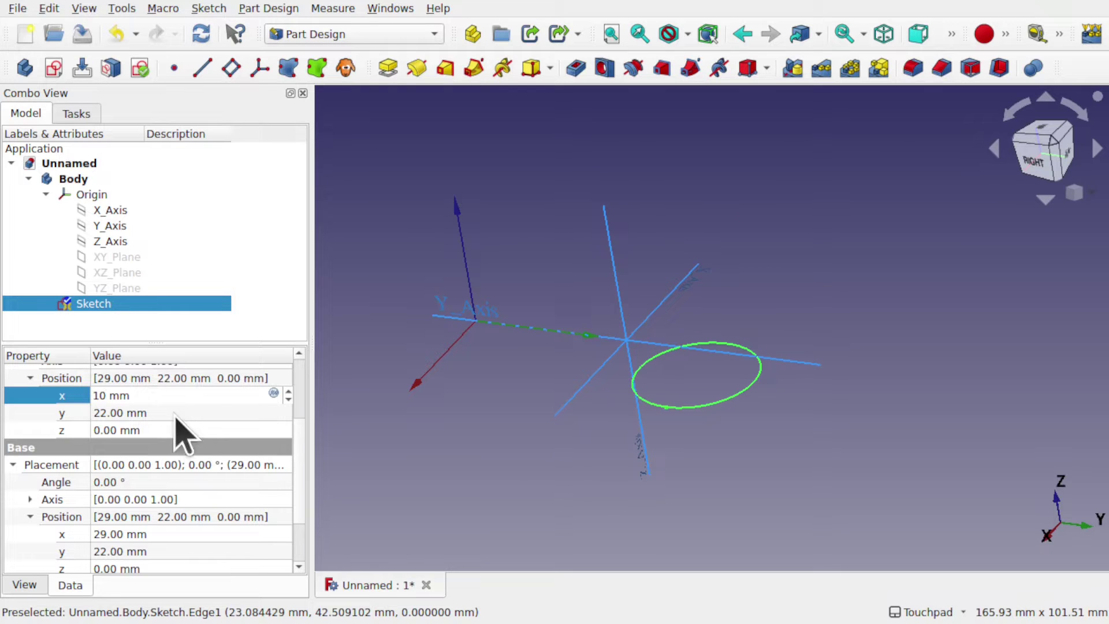
{"action": "left_click", "coordinate": [178, 412]}
{"action": "type", "text": "20"}
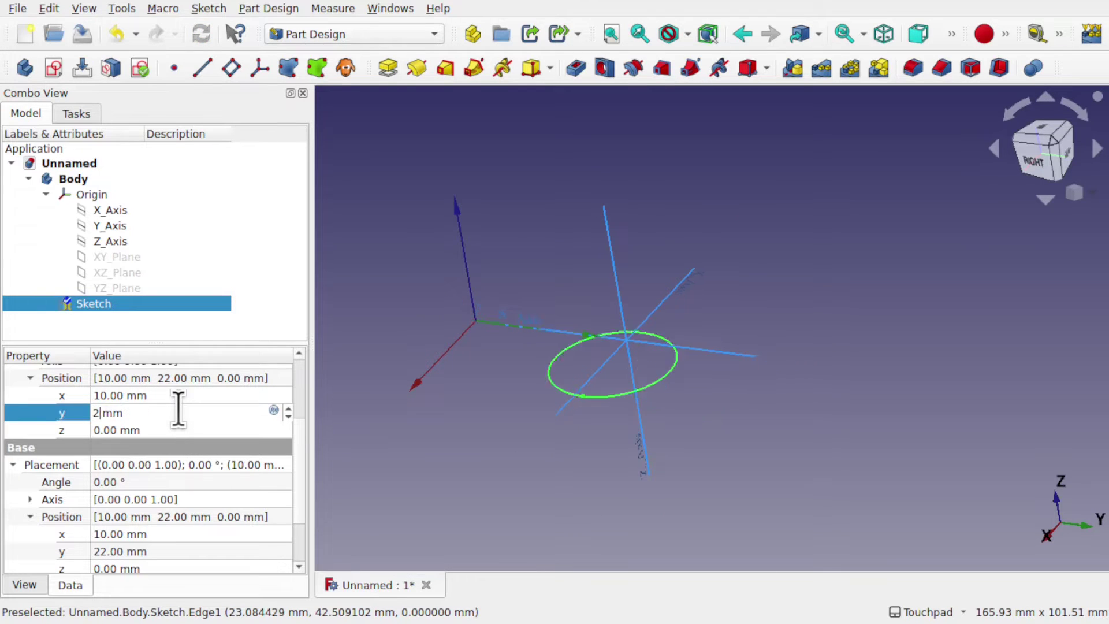
{"action": "key", "text": "Return"}
{"action": "left_click", "coordinate": [158, 429]}
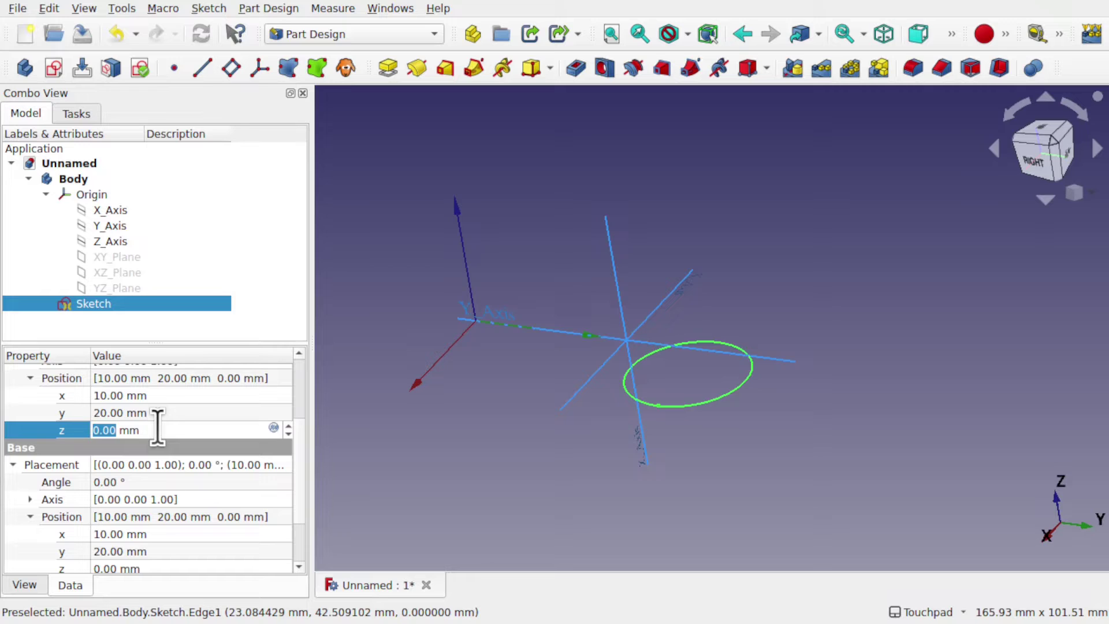
{"action": "type", "text": "30"}
{"action": "left_click", "coordinate": [215, 549]}
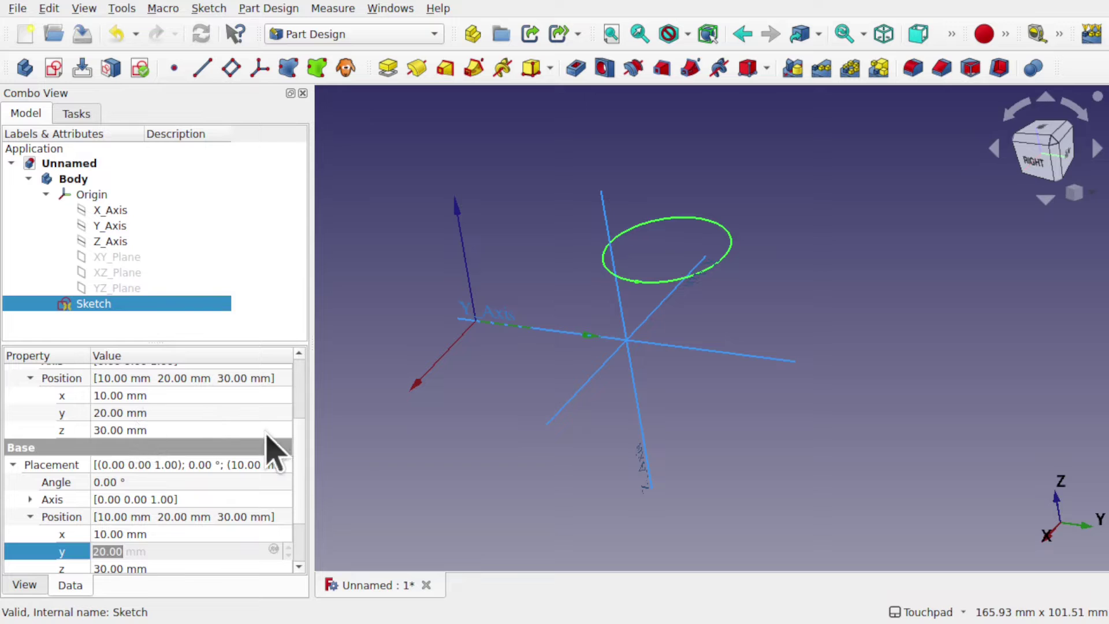
{"action": "scroll", "coordinate": [301, 462], "scroll_direction": "up", "scroll_amount": 2}
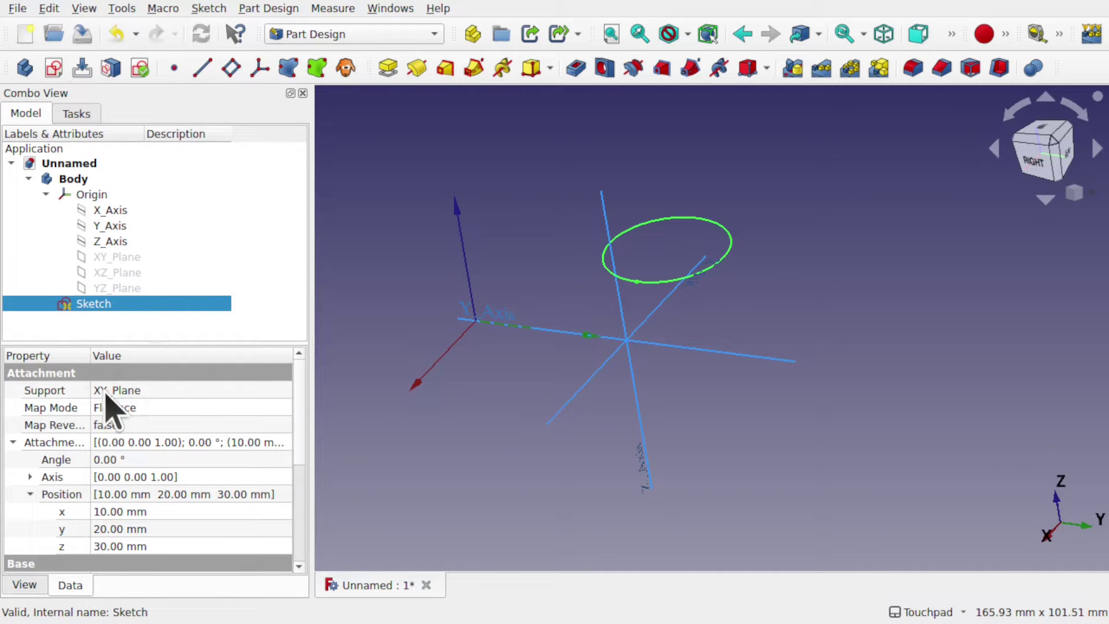
Reattach the circle sketch's support from XY_Plane to XZ_Plane.
{"action": "left_click", "coordinate": [133, 391]}
{"action": "left_click", "coordinate": [283, 391]}
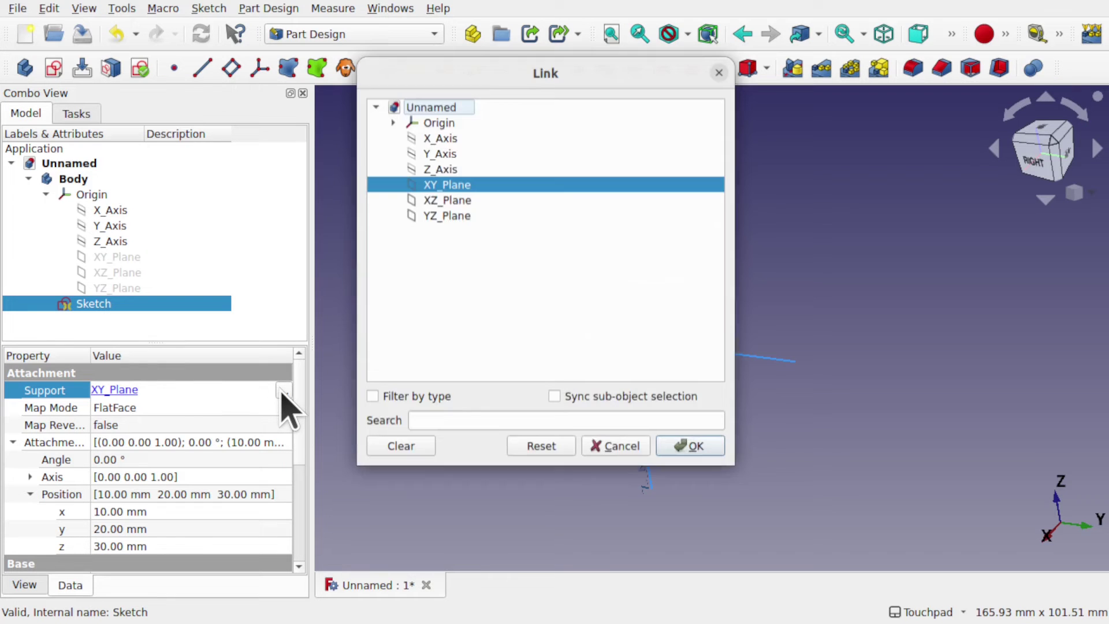
{"action": "left_click", "coordinate": [417, 453]}
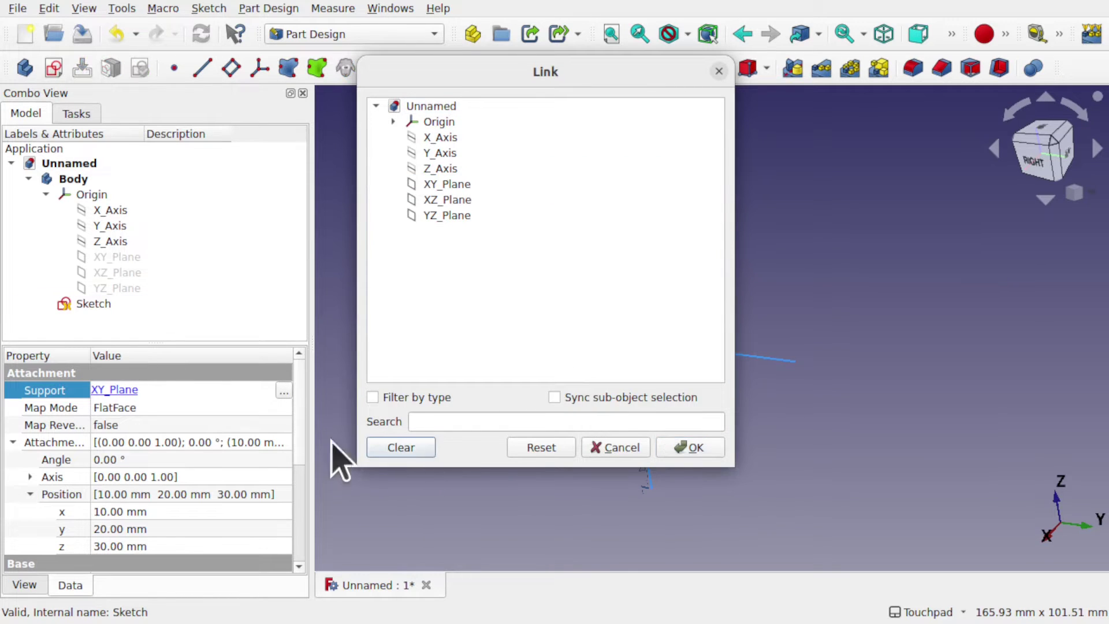
{"action": "left_click", "coordinate": [456, 202]}
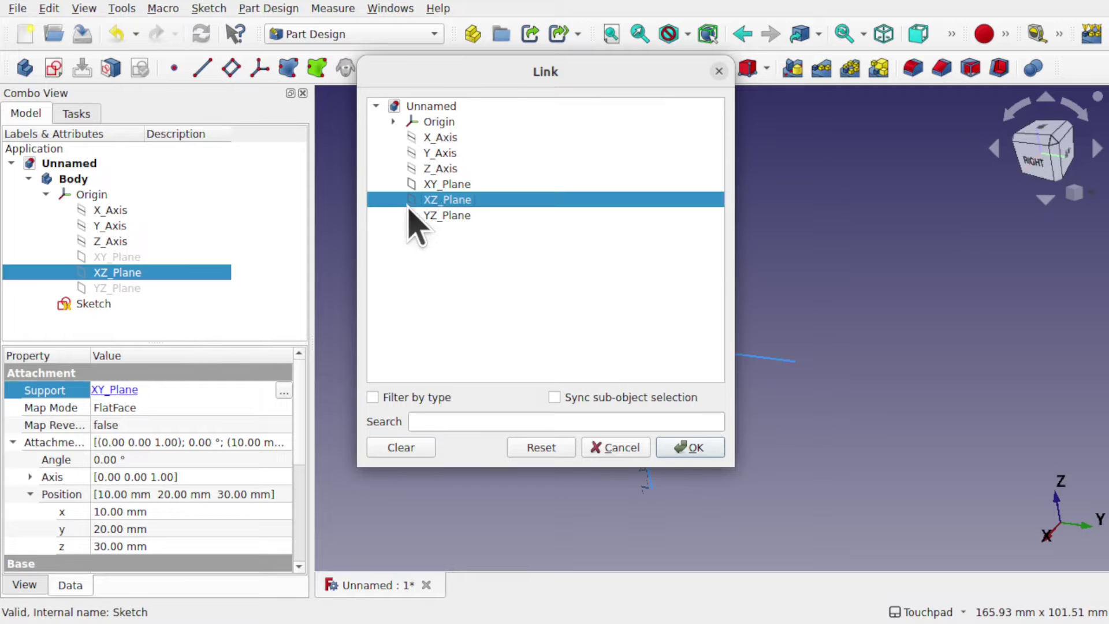
{"action": "left_click", "coordinate": [689, 448]}
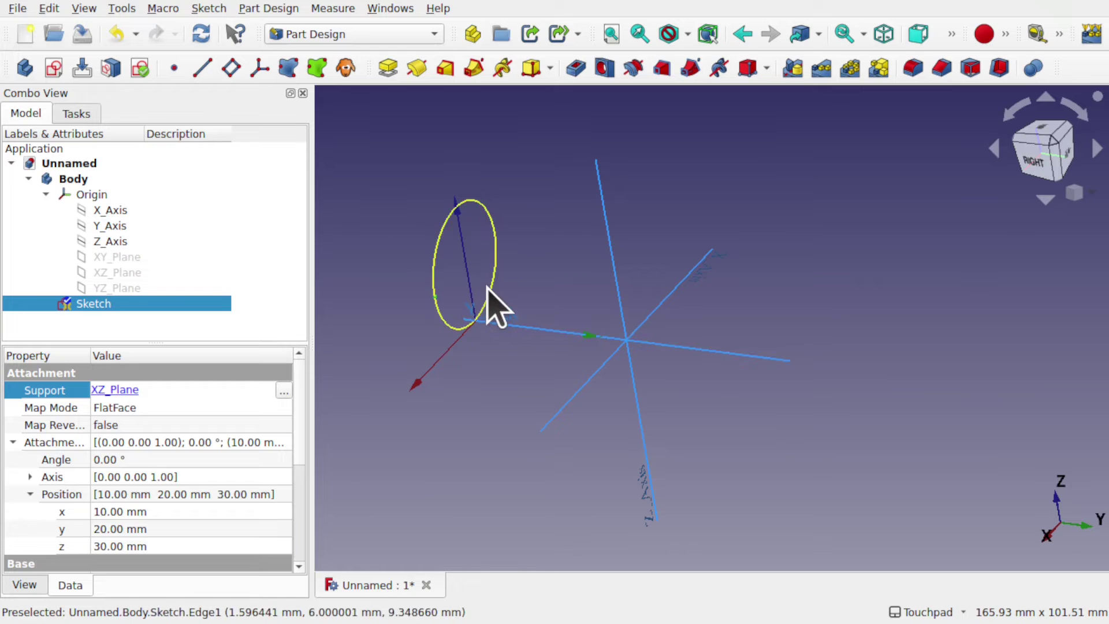
Show the XZ_Plane and XY_Plane origin planes in the 3D view.
{"action": "left_click_drag", "start_coordinate": [489, 289], "coordinate": [526, 334], "text": "alt"}
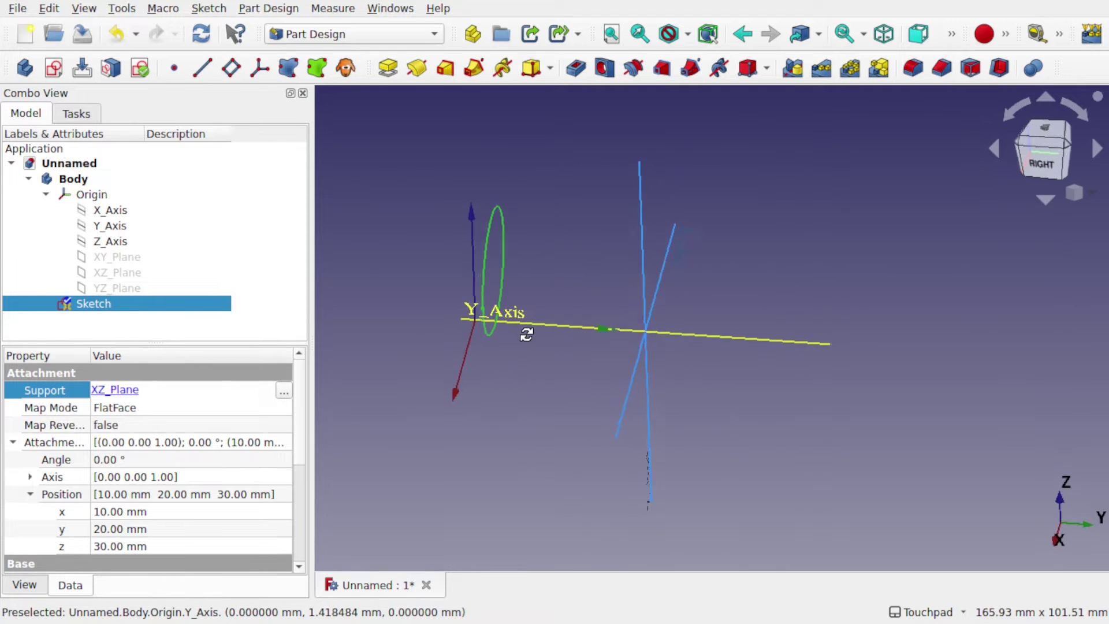
{"action": "left_click", "coordinate": [132, 288]}
{"action": "left_click", "coordinate": [109, 272]}
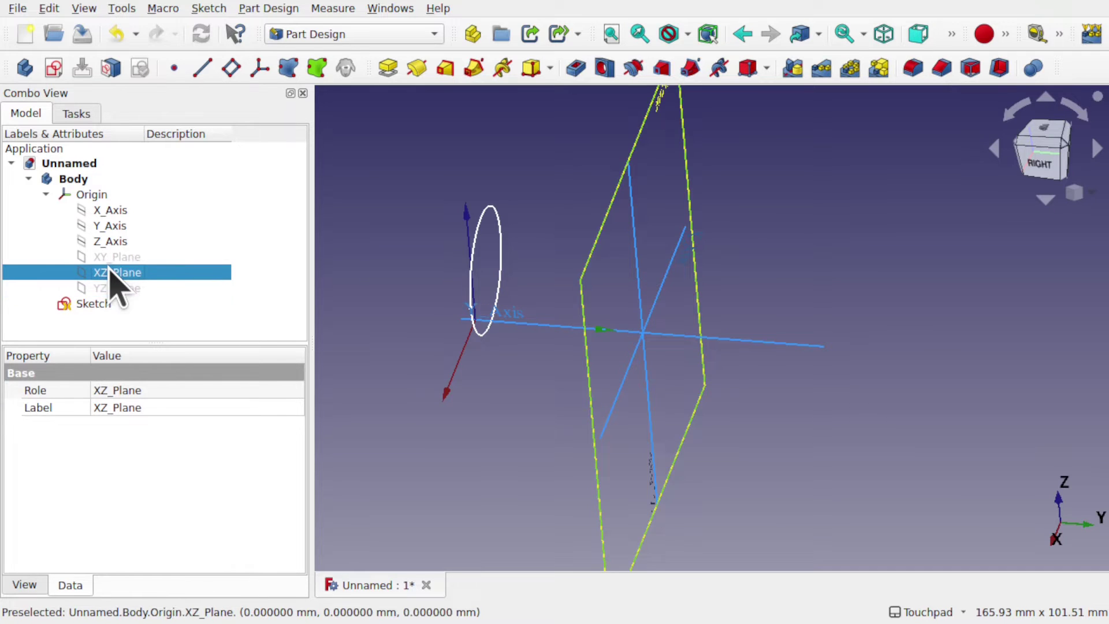
{"action": "left_click_drag", "start_coordinate": [686, 290], "coordinate": [346, 280], "text": "alt"}
{"action": "left_click", "coordinate": [596, 362]}
{"action": "left_click", "coordinate": [122, 257]}
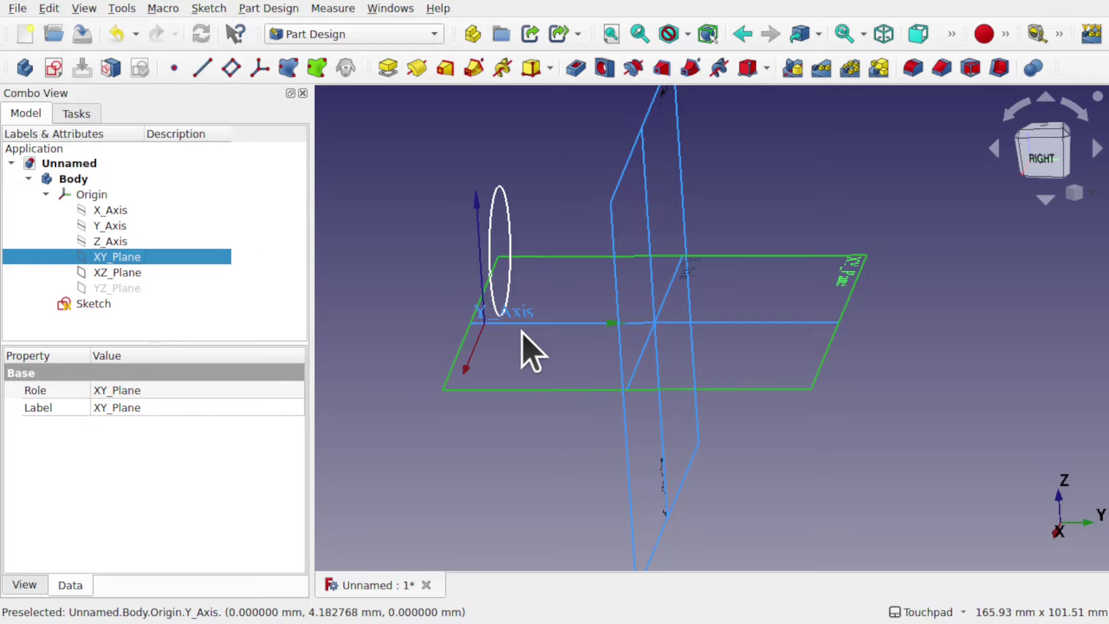
Expand the Sketch's offset (10, 20, 30 mm) and placement (10, -30, 20 mm) positions.
{"action": "left_click", "coordinate": [108, 302]}
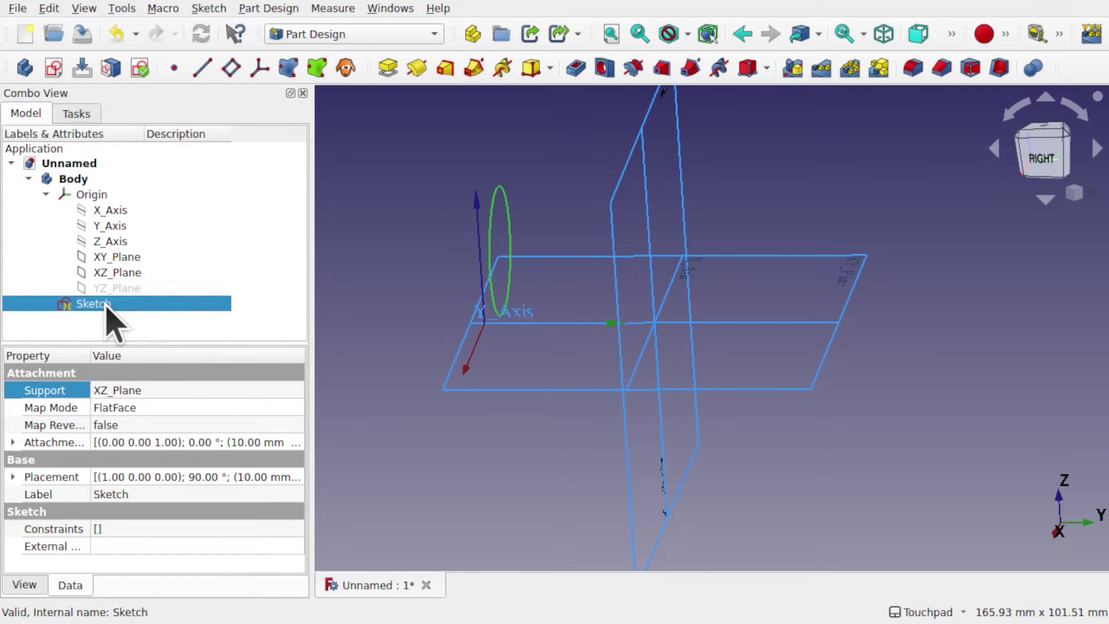
{"action": "left_click", "coordinate": [12, 443]}
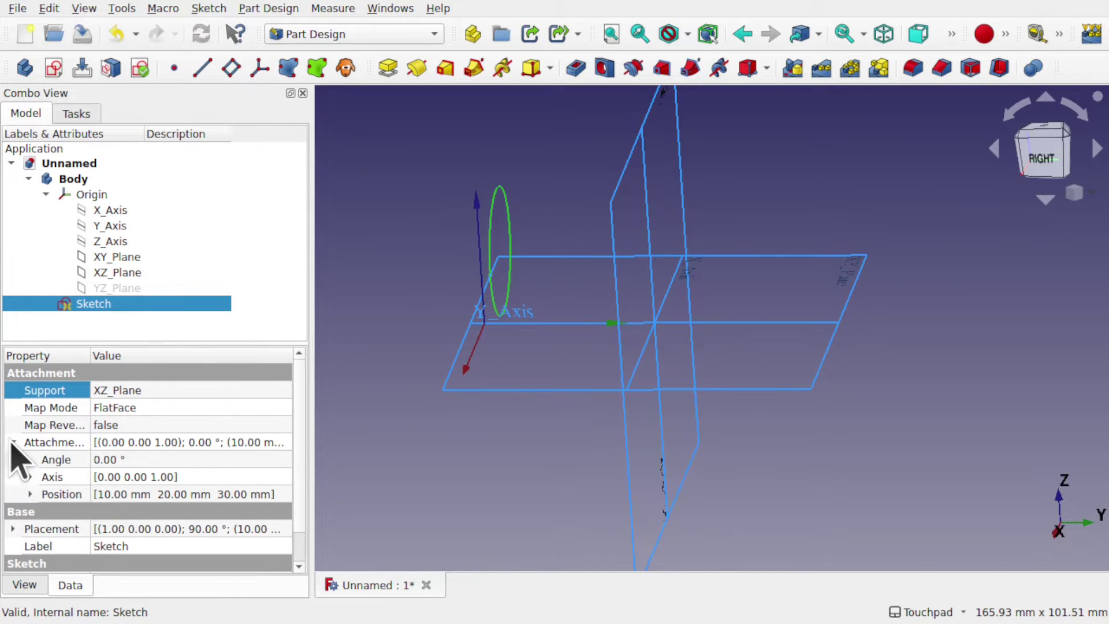
{"action": "left_click", "coordinate": [12, 529]}
{"action": "left_click", "coordinate": [30, 495]}
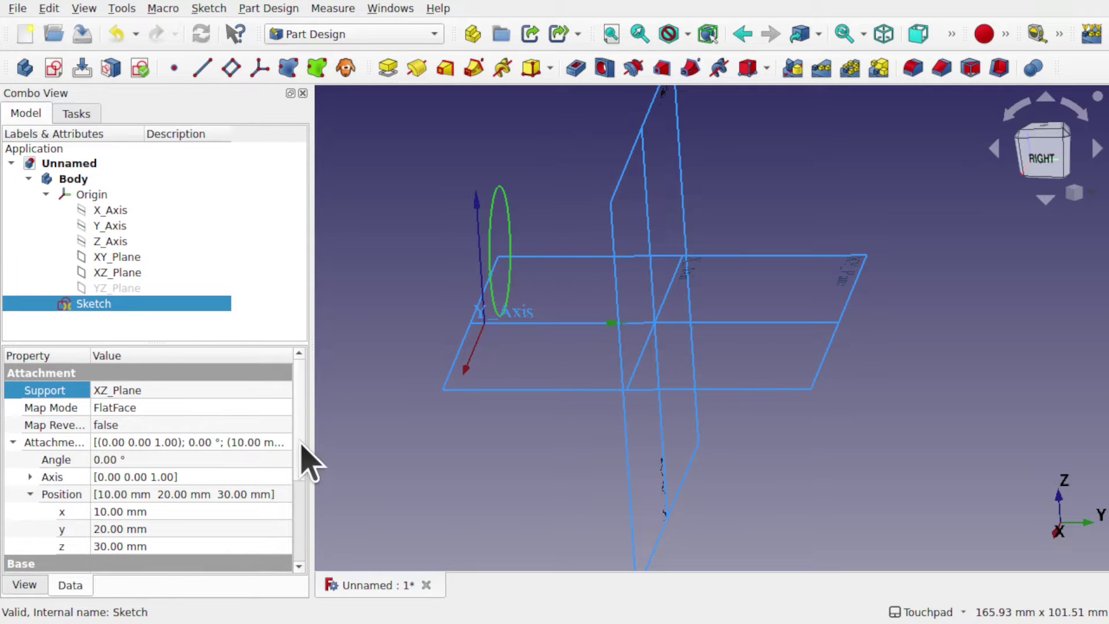
{"action": "left_click_drag", "start_coordinate": [301, 444], "coordinate": [299, 528]}
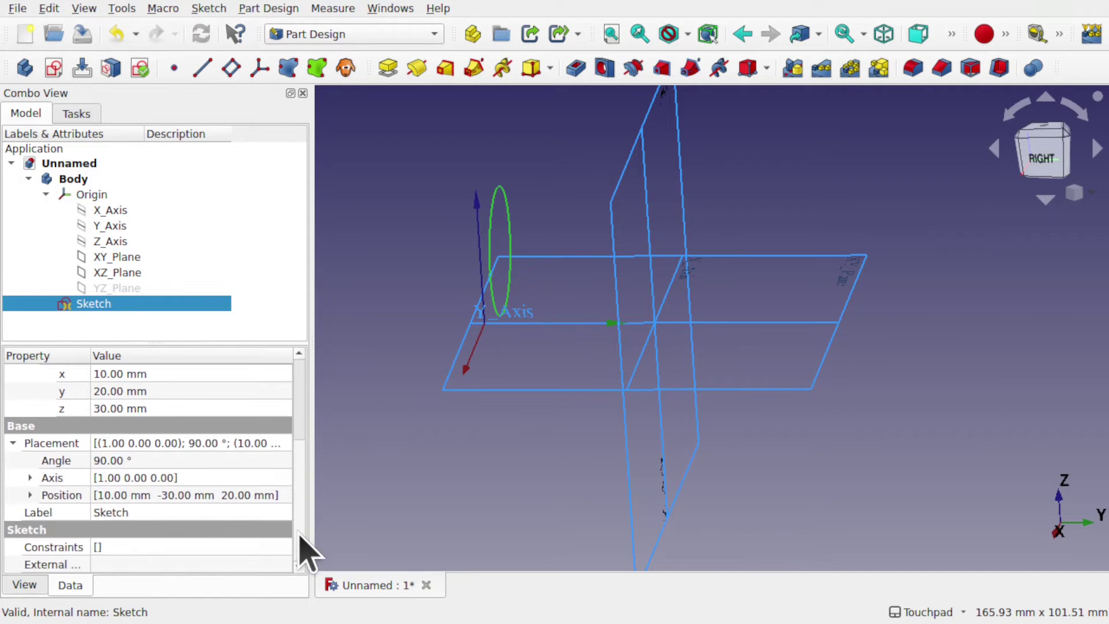
{"action": "left_click", "coordinate": [23, 496]}
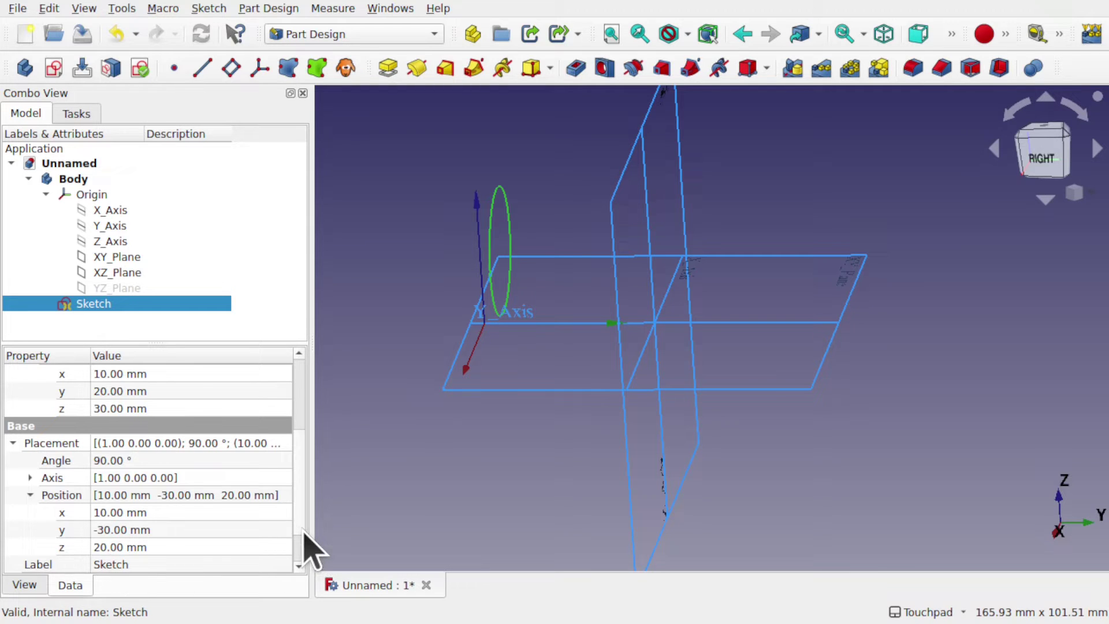
{"action": "scroll", "coordinate": [301, 518], "scroll_direction": "up", "scroll_amount": 2}
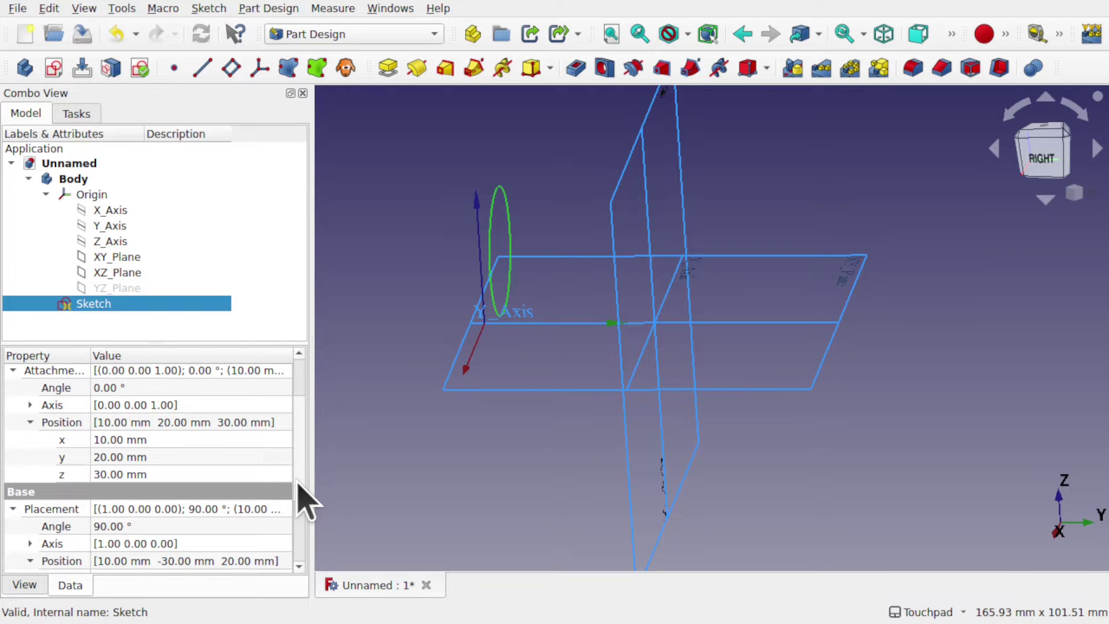
{"action": "scroll", "coordinate": [300, 483], "scroll_direction": "up", "scroll_amount": 2}
{"action": "scroll", "coordinate": [300, 414], "scroll_direction": "down", "scroll_amount": 4}
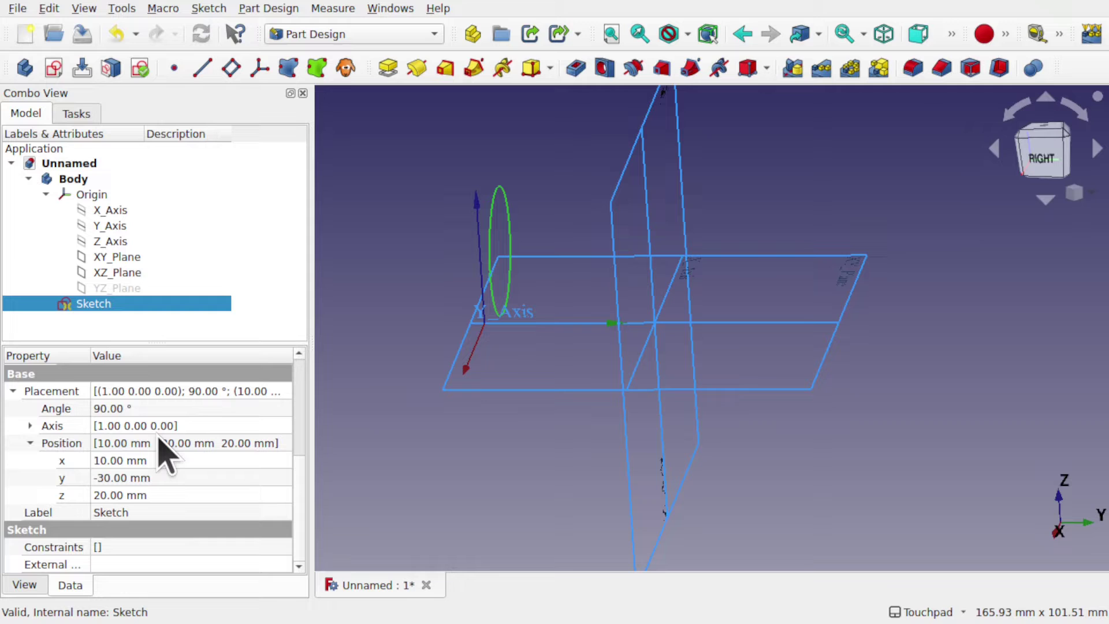
Transform the Body, shifting it about 21 mm along Y and rotating it -30° about X.
{"action": "left_click", "coordinate": [74, 180]}
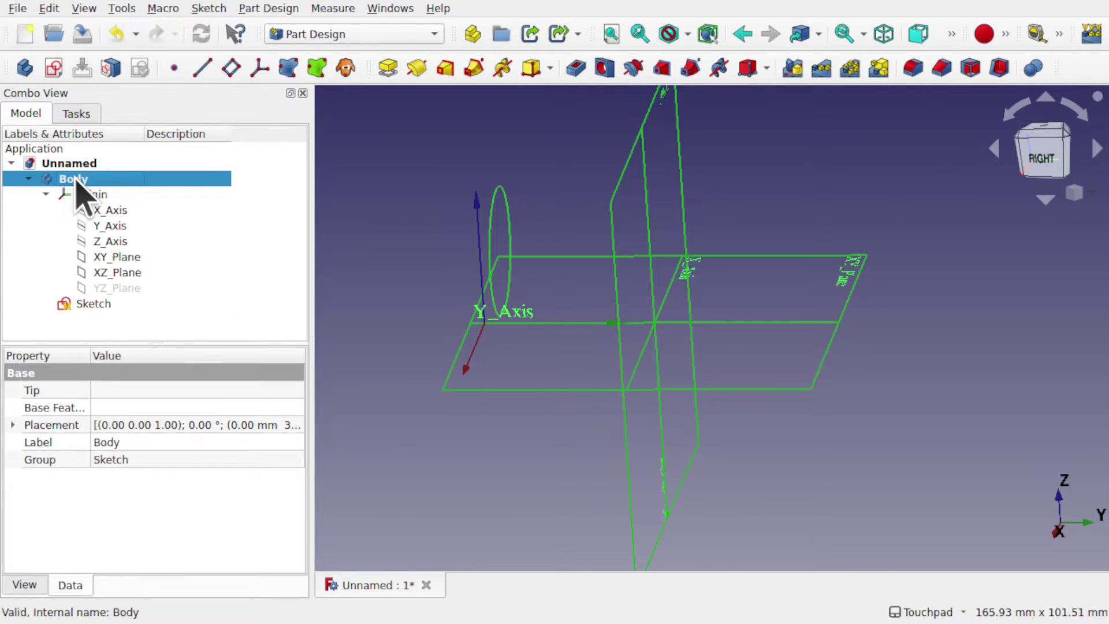
{"action": "right_click", "coordinate": [75, 179]}
{"action": "left_click", "coordinate": [139, 206]}
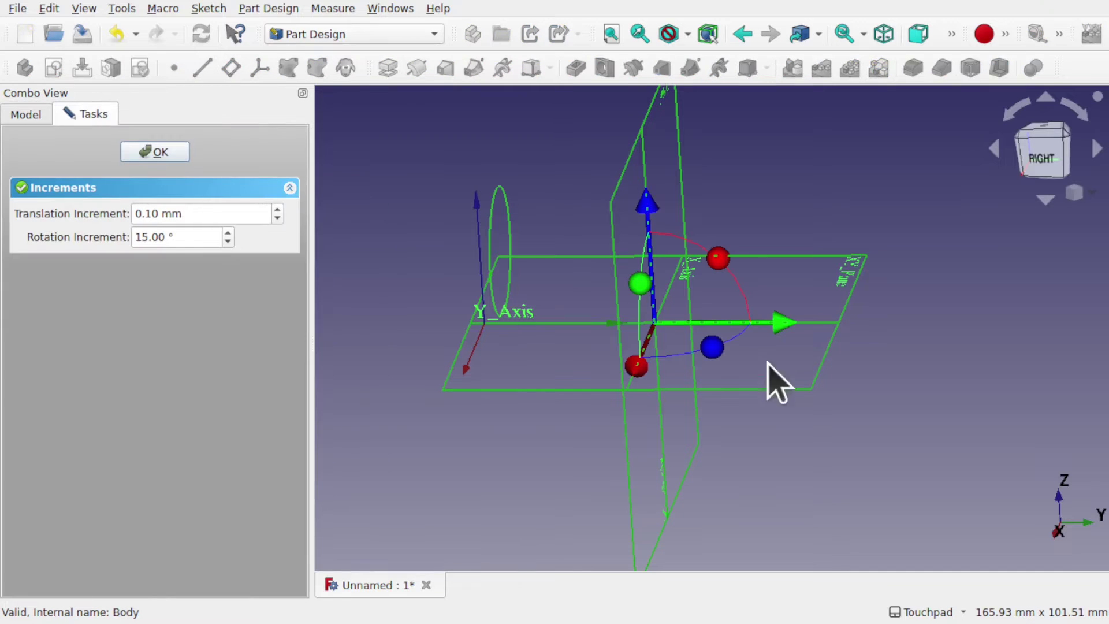
{"action": "left_click_drag", "start_coordinate": [781, 314], "coordinate": [890, 316]}
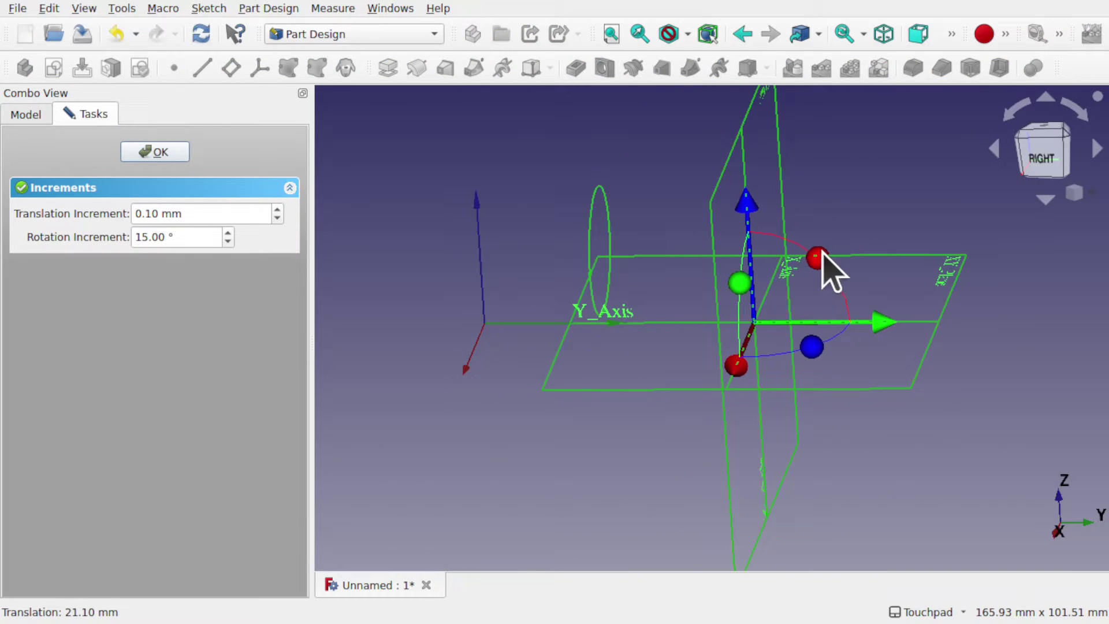
{"action": "left_click_drag", "start_coordinate": [837, 262], "coordinate": [867, 322]}
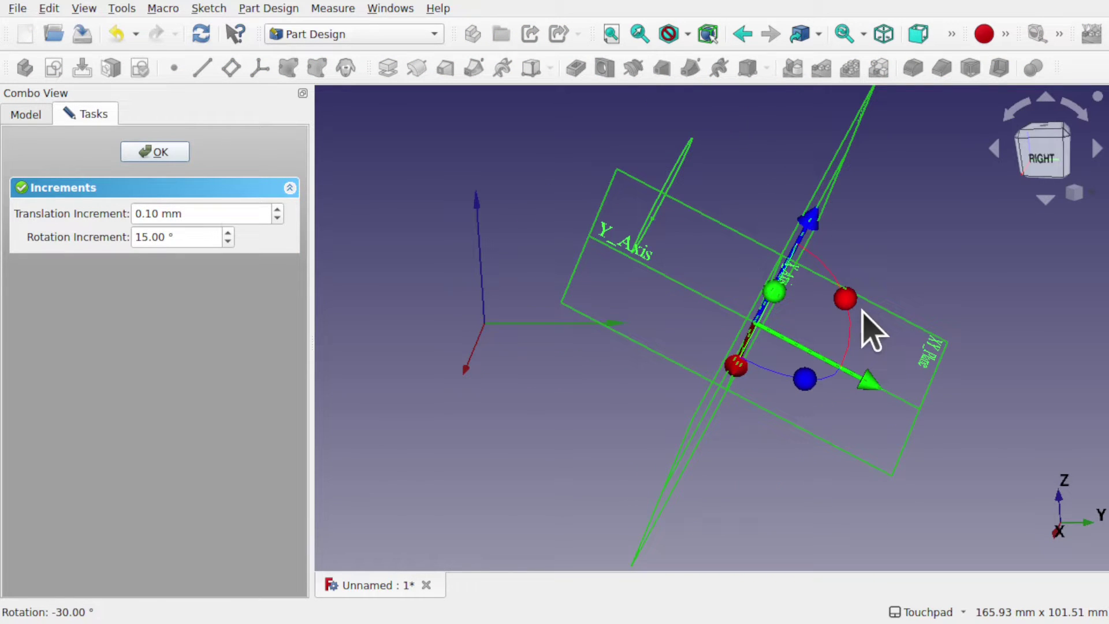
{"action": "left_click", "coordinate": [167, 156]}
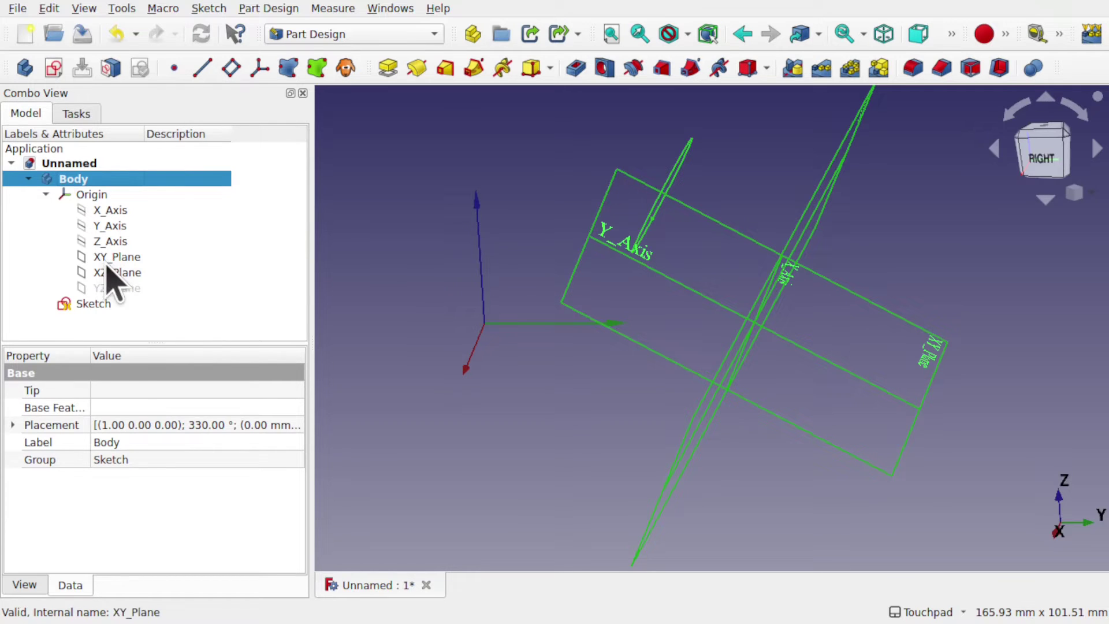
{"action": "left_click", "coordinate": [92, 305]}
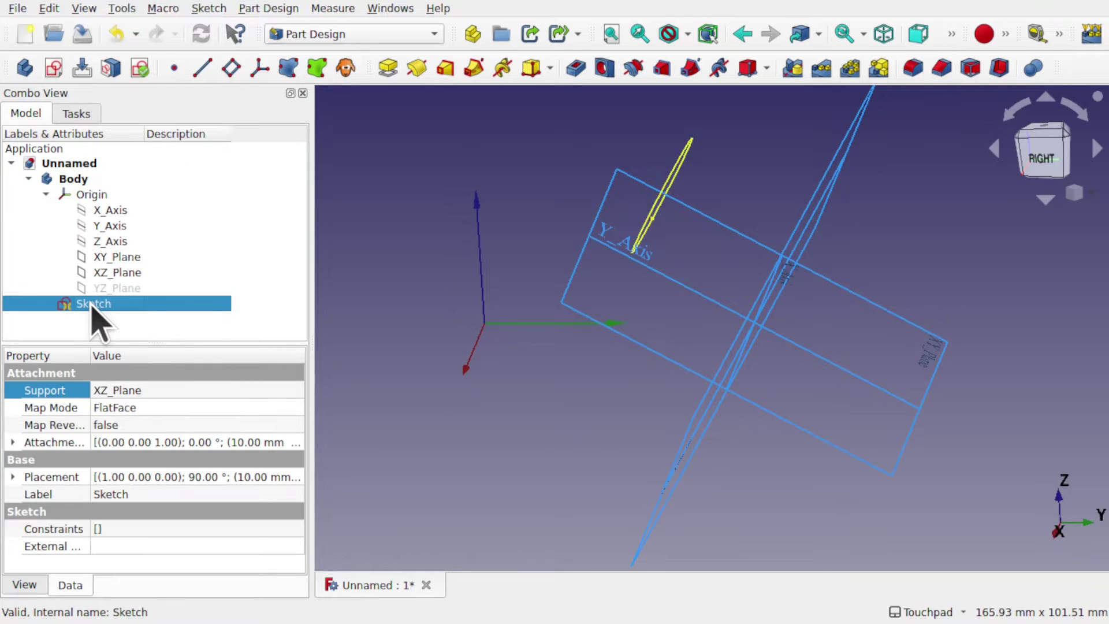
{"action": "left_click", "coordinate": [12, 477]}
{"action": "left_click", "coordinate": [30, 529]}
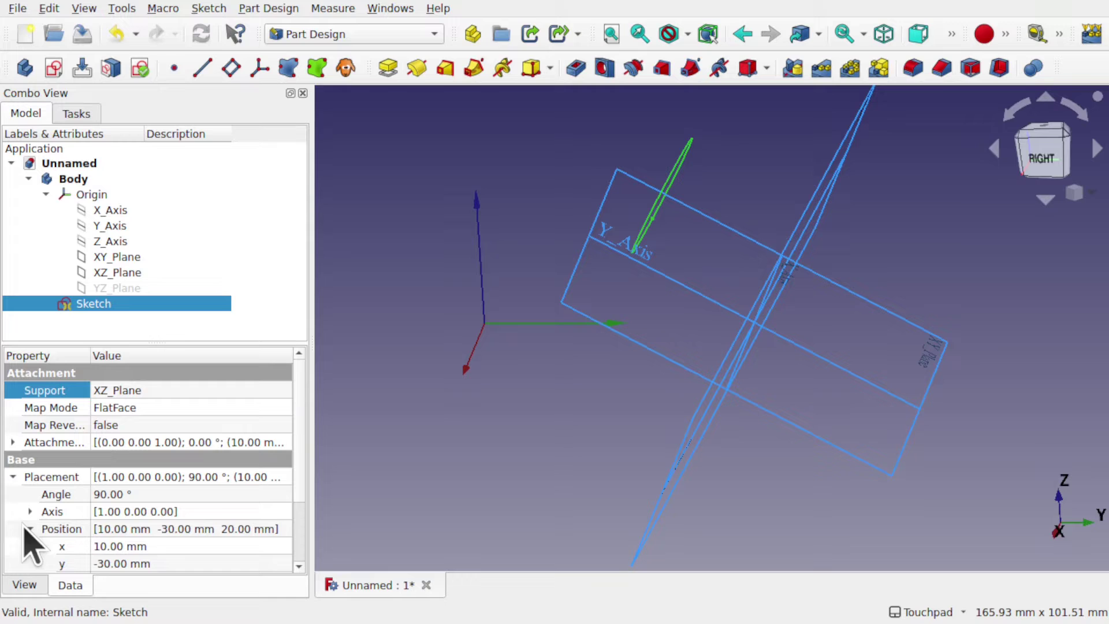
{"action": "mouse_move", "coordinate": [303, 459]}
{"action": "left_mouse_down"}
{"action": "mouse_move", "coordinate": [304, 505]}
{"action": "mouse_move", "coordinate": [223, 533]}
{"action": "left_mouse_up"}
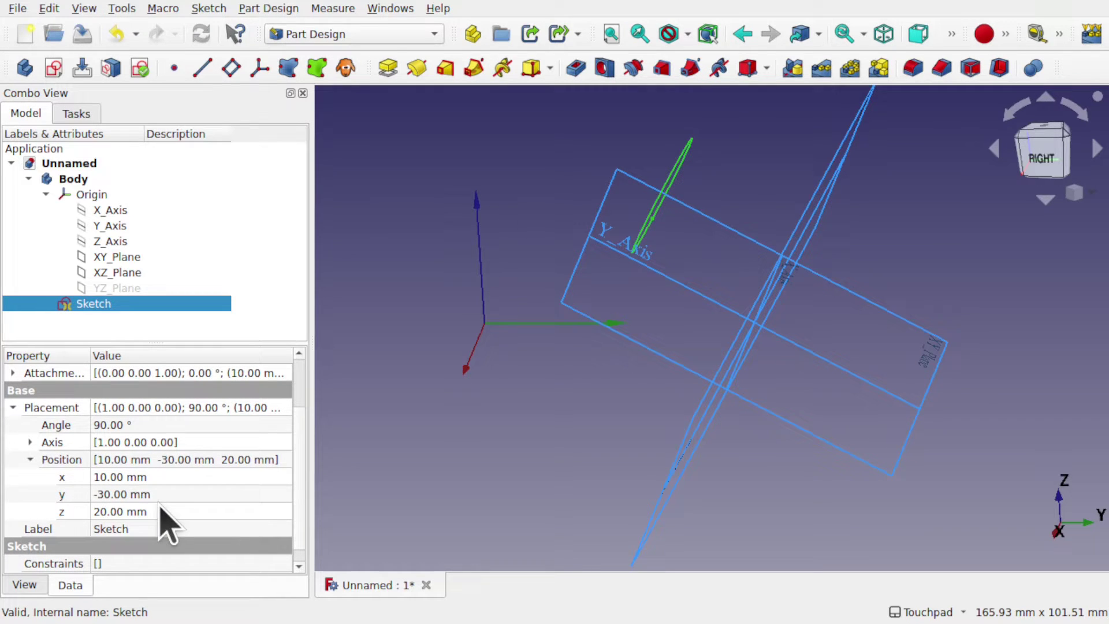
{"action": "left_click_drag", "start_coordinate": [304, 496], "coordinate": [302, 446]}
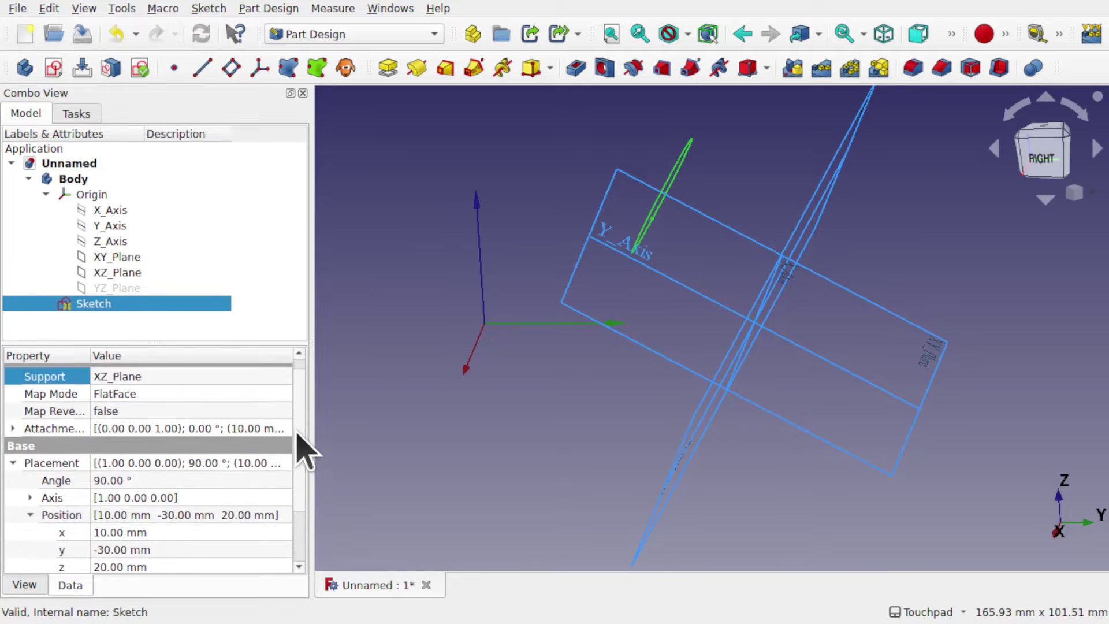
{"action": "left_click", "coordinate": [11, 437]}
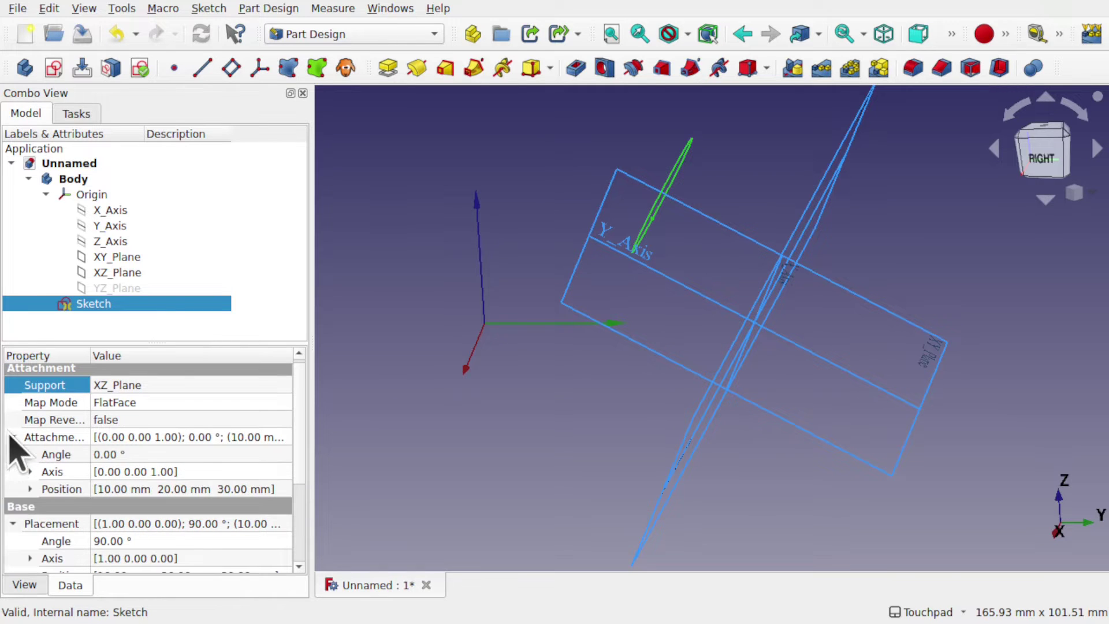
{"action": "left_click", "coordinate": [29, 488]}
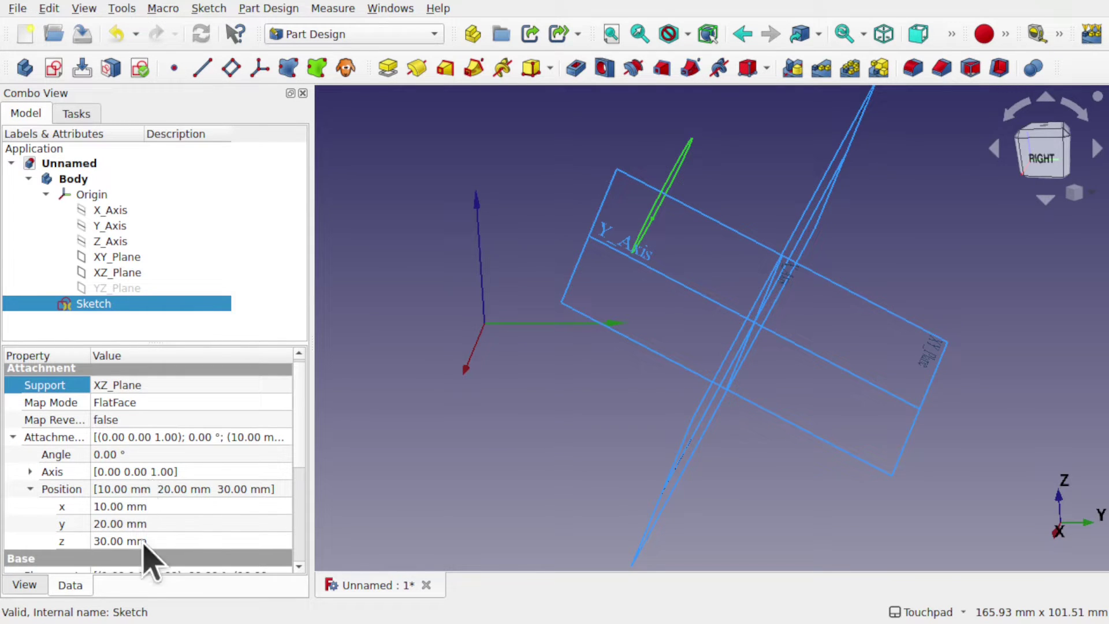
{"action": "scroll", "coordinate": [302, 459], "scroll_direction": "down", "scroll_amount": 1}
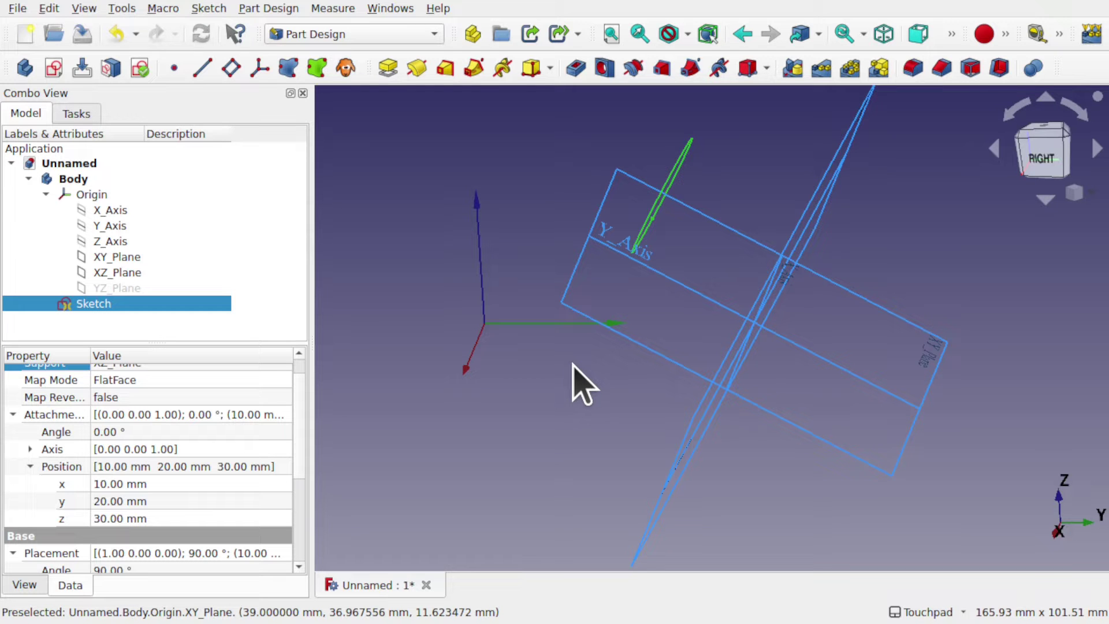
{"action": "middle_click_drag", "start_coordinate": [573, 365], "coordinate": [734, 240]}
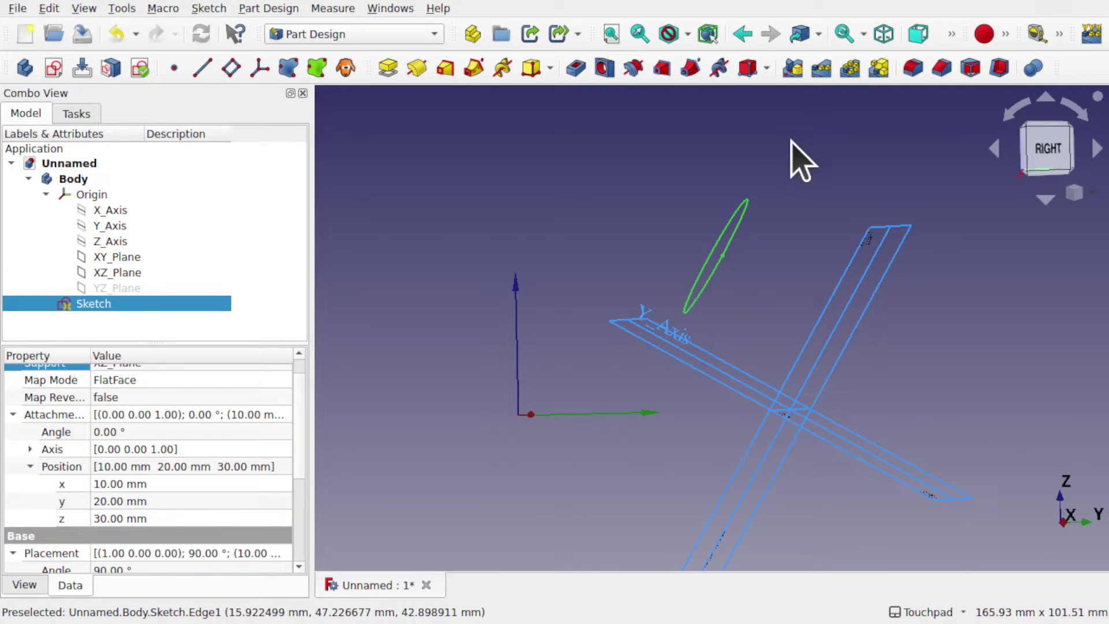
{"action": "middle_click_drag", "start_coordinate": [648, 396], "coordinate": [712, 416]}
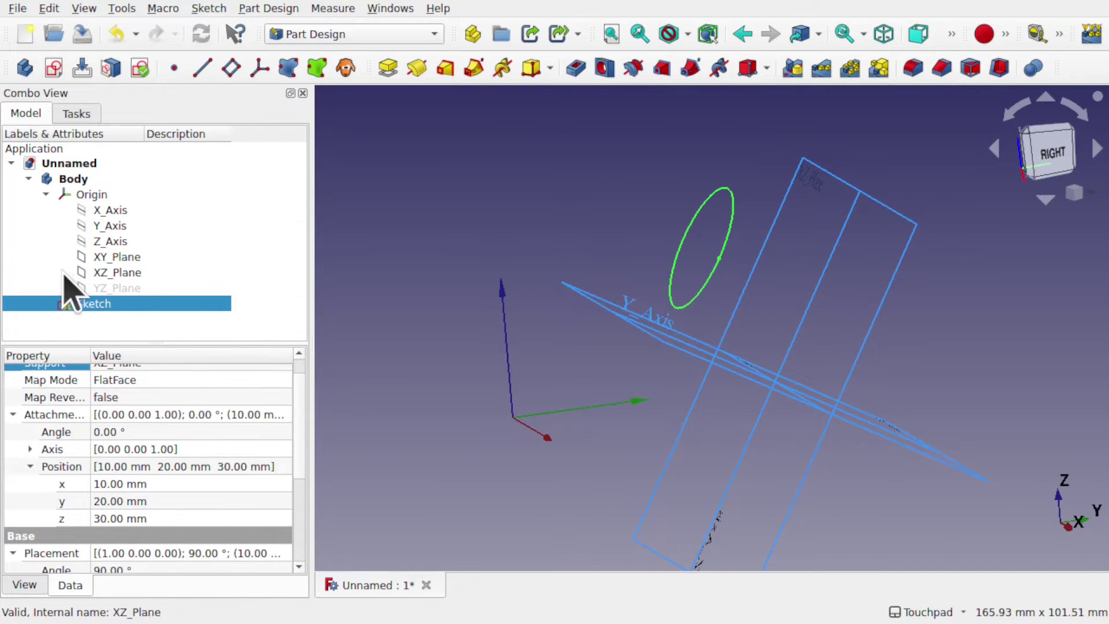
Open the circle sketch, orbit around it to inspect the tilted planes, then close it.
{"action": "double_click", "coordinate": [136, 304]}
{"action": "scroll", "coordinate": [723, 356], "scroll_direction": "down", "scroll_amount": 5}
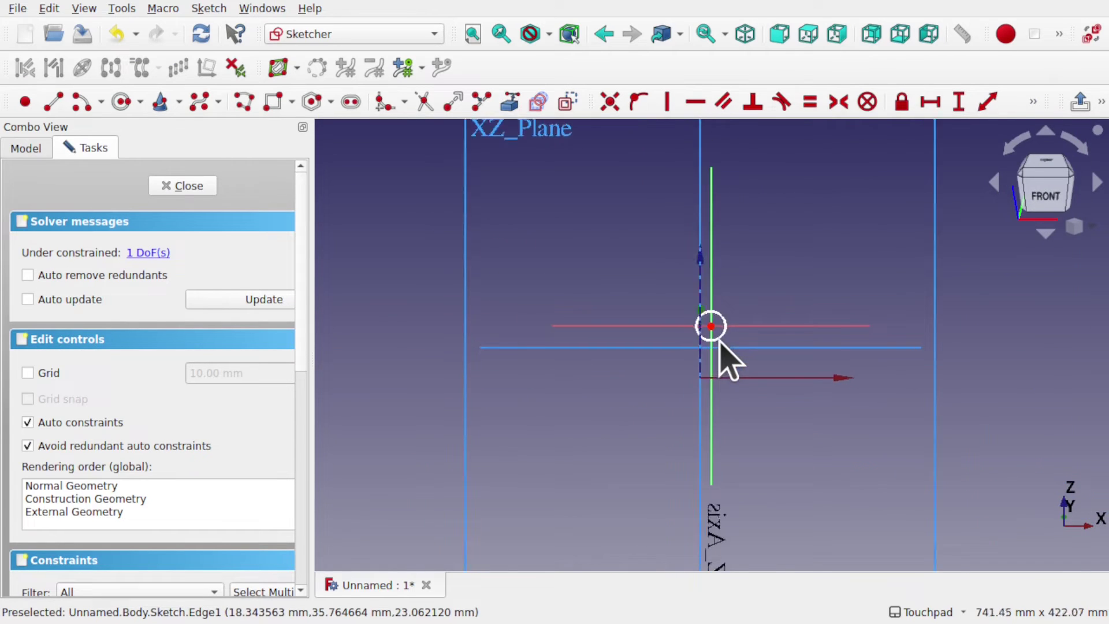
{"action": "mouse_move", "coordinate": [723, 354]}
{"action": "middle_mouse_down"}
{"action": "mouse_move", "coordinate": [545, 319]}
{"action": "mouse_move", "coordinate": [458, 288]}
{"action": "mouse_move", "coordinate": [492, 349]}
{"action": "mouse_move", "coordinate": [503, 342]}
{"action": "mouse_move", "coordinate": [492, 336]}
{"action": "mouse_move", "coordinate": [657, 409]}
{"action": "mouse_move", "coordinate": [601, 379]}
{"action": "mouse_move", "coordinate": [978, 383]}
{"action": "mouse_move", "coordinate": [941, 444]}
{"action": "mouse_move", "coordinate": [872, 295]}
{"action": "mouse_move", "coordinate": [792, 359]}
{"action": "mouse_move", "coordinate": [807, 389]}
{"action": "middle_mouse_up"}
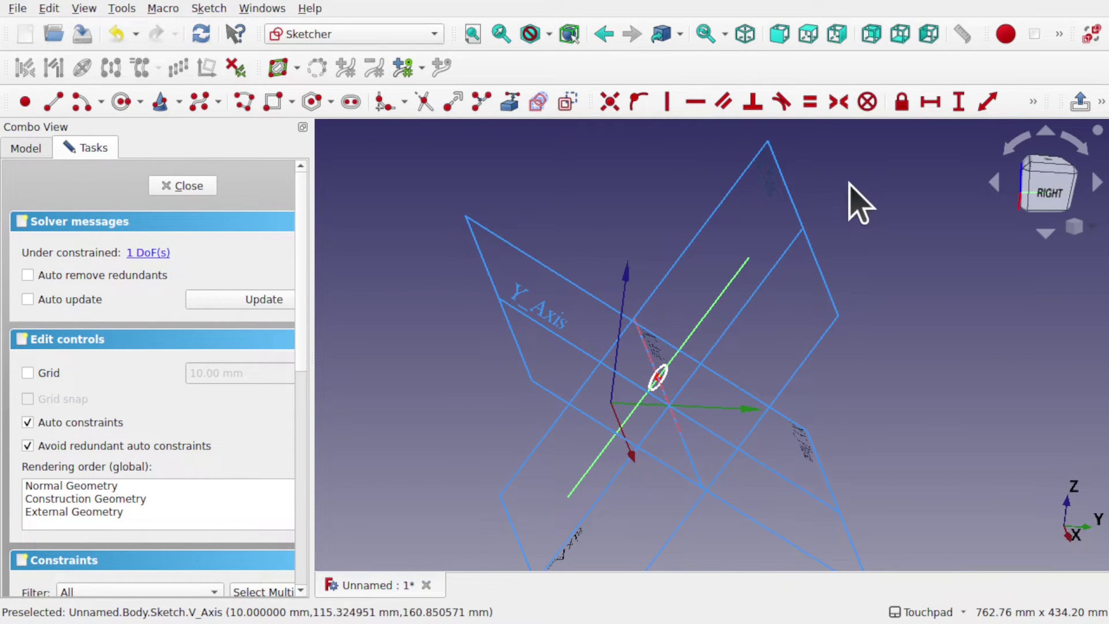
{"action": "mouse_move", "coordinate": [684, 317]}
{"action": "middle_mouse_down"}
{"action": "mouse_move", "coordinate": [705, 310]}
{"action": "mouse_move", "coordinate": [678, 267]}
{"action": "mouse_move", "coordinate": [705, 305]}
{"action": "middle_mouse_up"}
{"action": "middle_click_drag", "start_coordinate": [664, 389], "coordinate": [774, 441]}
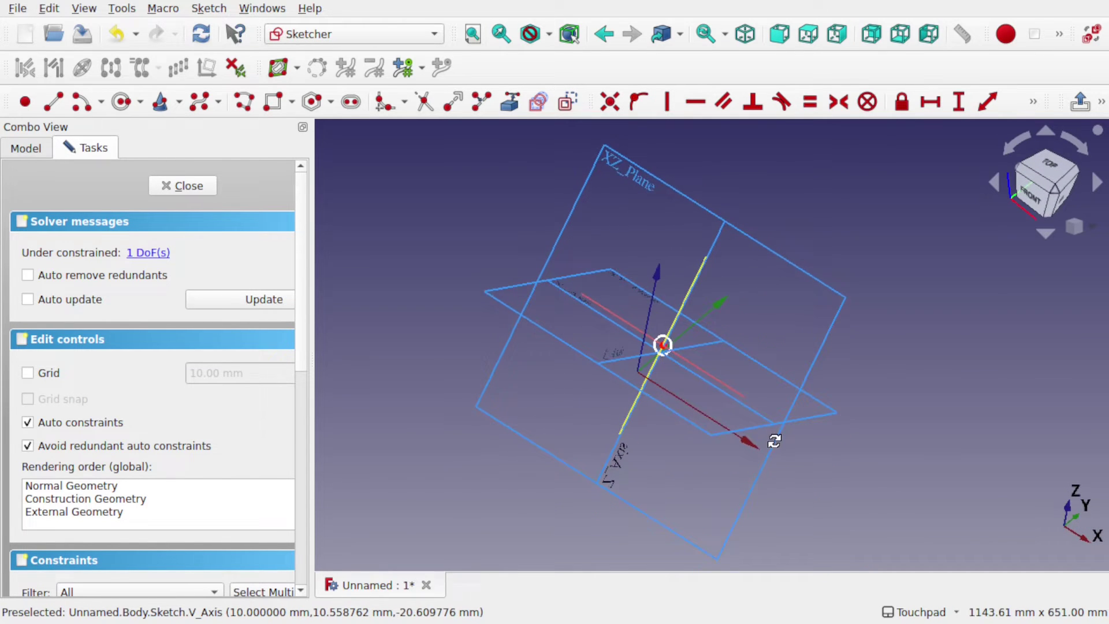
{"action": "middle_click_drag", "start_coordinate": [683, 376], "coordinate": [662, 339]}
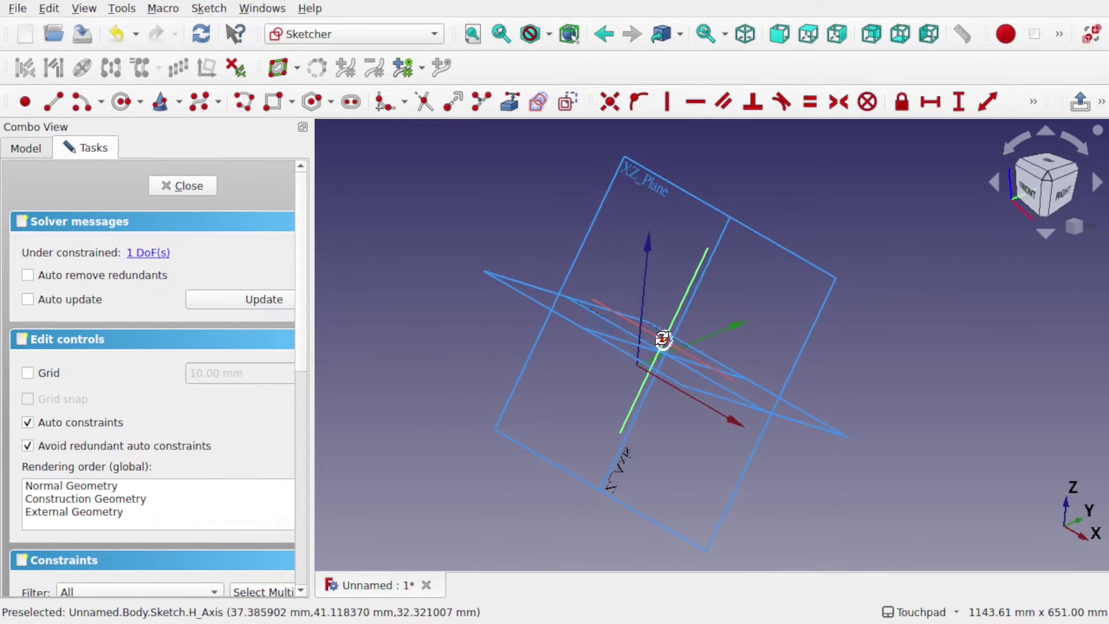
{"action": "mouse_move", "coordinate": [723, 262]}
{"action": "middle_mouse_down"}
{"action": "mouse_move", "coordinate": [619, 356]}
{"action": "mouse_move", "coordinate": [651, 383]}
{"action": "mouse_move", "coordinate": [713, 272]}
{"action": "middle_mouse_up"}
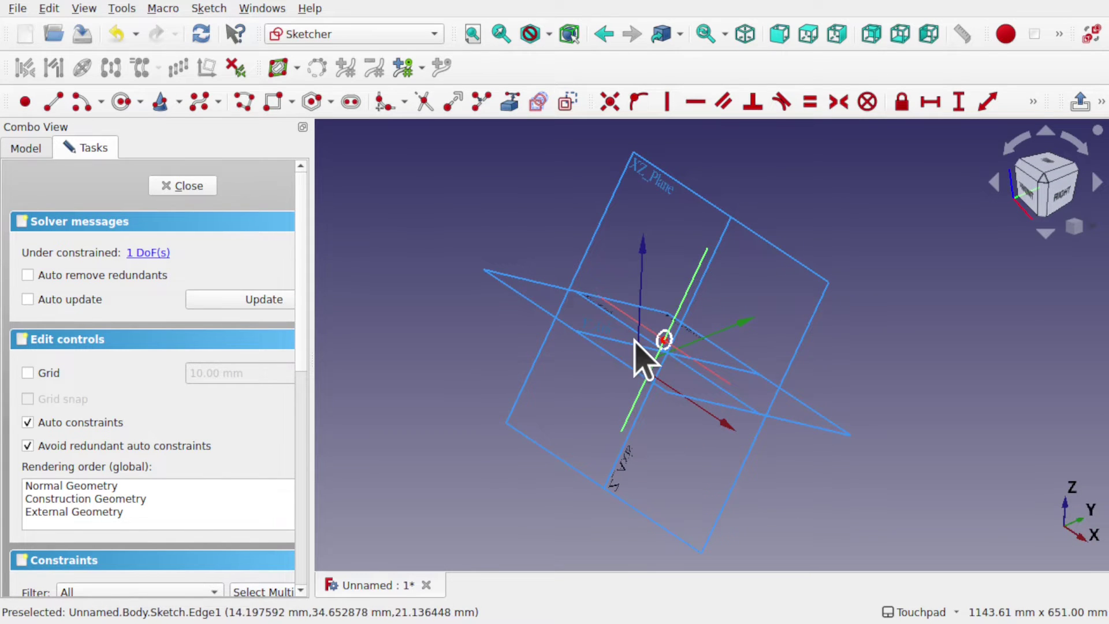
{"action": "mouse_move", "coordinate": [635, 342]}
{"action": "middle_mouse_down"}
{"action": "mouse_move", "coordinate": [594, 297]}
{"action": "mouse_move", "coordinate": [656, 346]}
{"action": "middle_mouse_up"}
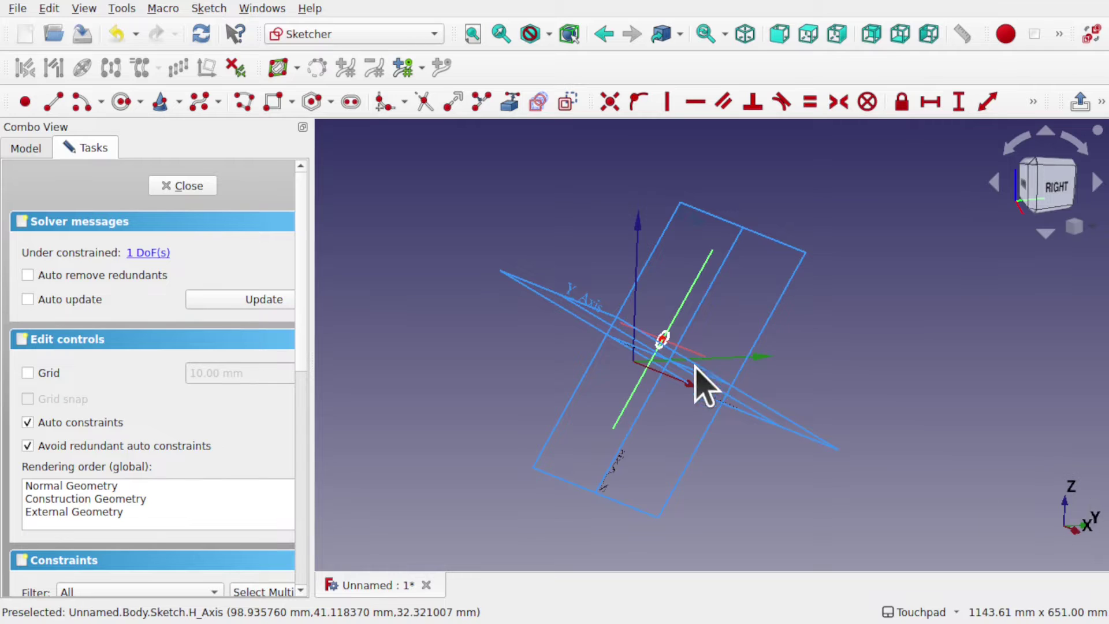
{"action": "mouse_move", "coordinate": [698, 376]}
{"action": "middle_mouse_down"}
{"action": "mouse_move", "coordinate": [664, 389]}
{"action": "mouse_move", "coordinate": [681, 307]}
{"action": "mouse_move", "coordinate": [674, 317]}
{"action": "middle_mouse_up"}
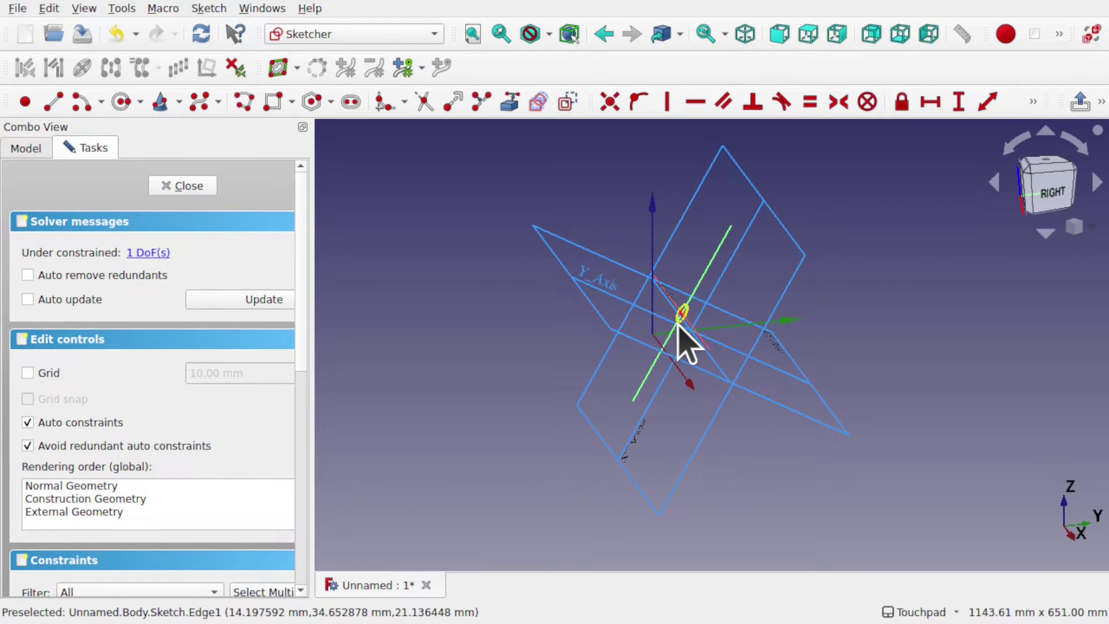
{"action": "left_click", "coordinate": [207, 185]}
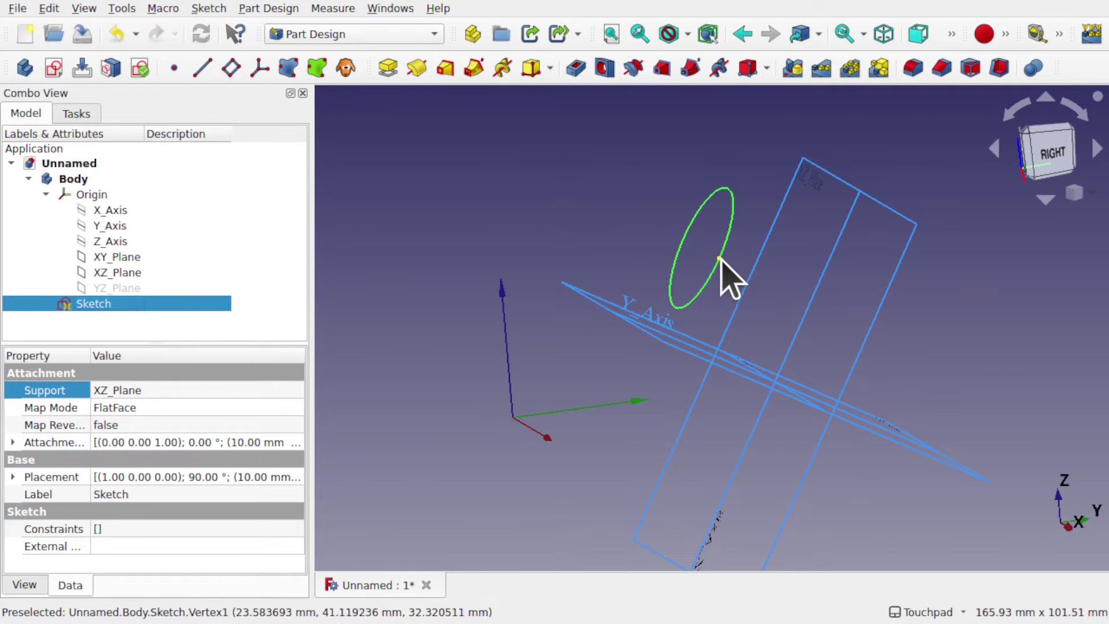
Check the Body placement, then expand the sketch's Attachment Offset position showing 10, 20, 30 mm.
{"action": "left_click", "coordinate": [720, 260]}
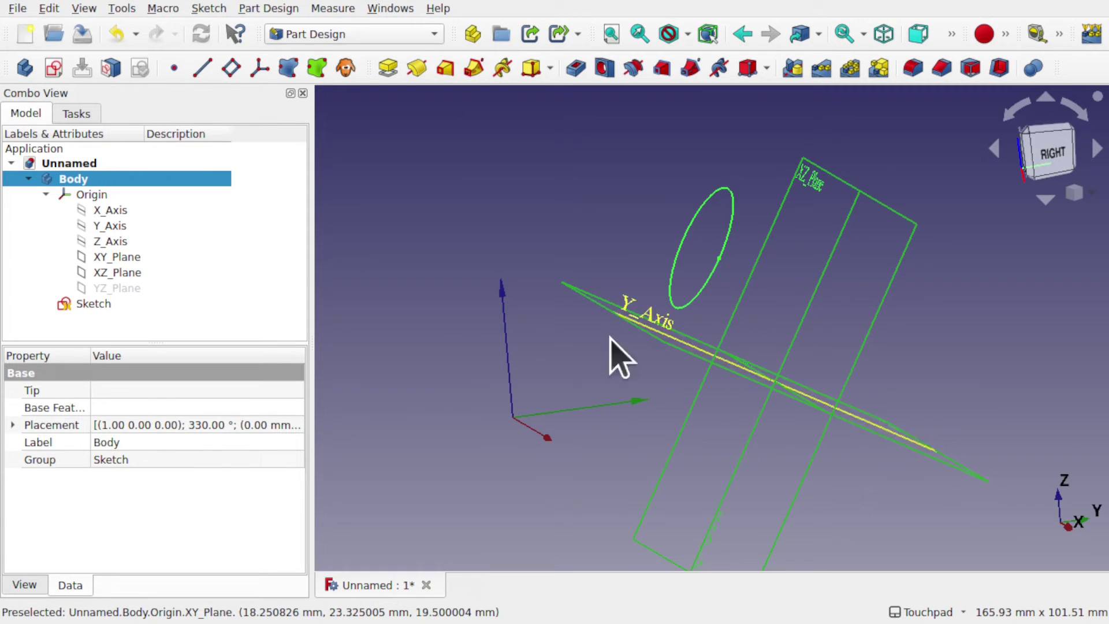
{"action": "left_click", "coordinate": [95, 305]}
{"action": "left_click", "coordinate": [13, 443]}
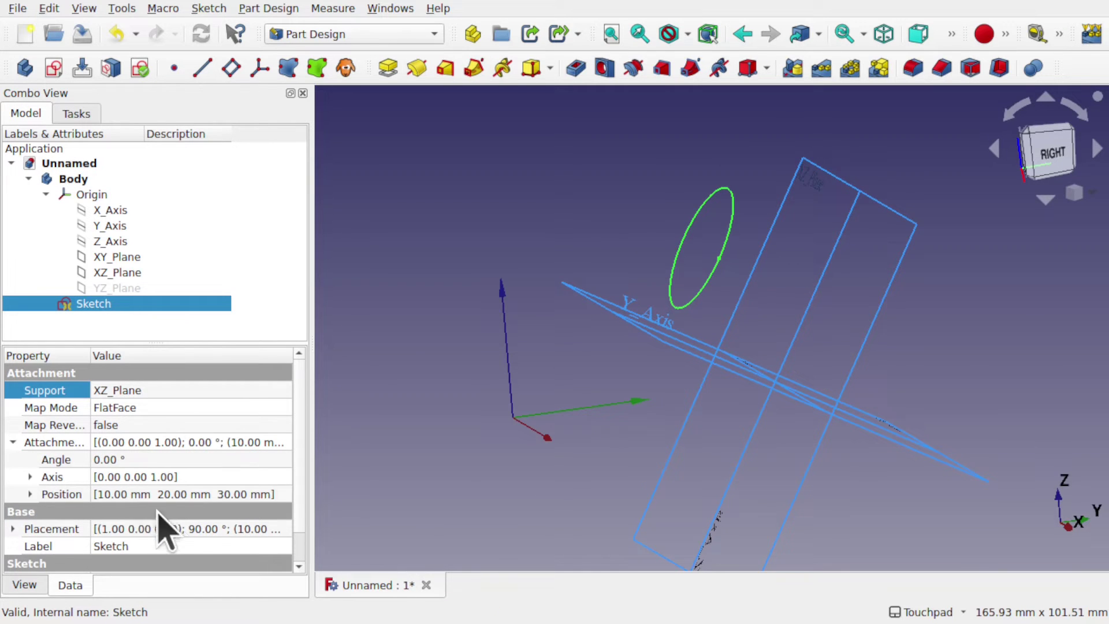
{"action": "left_click", "coordinate": [30, 495]}
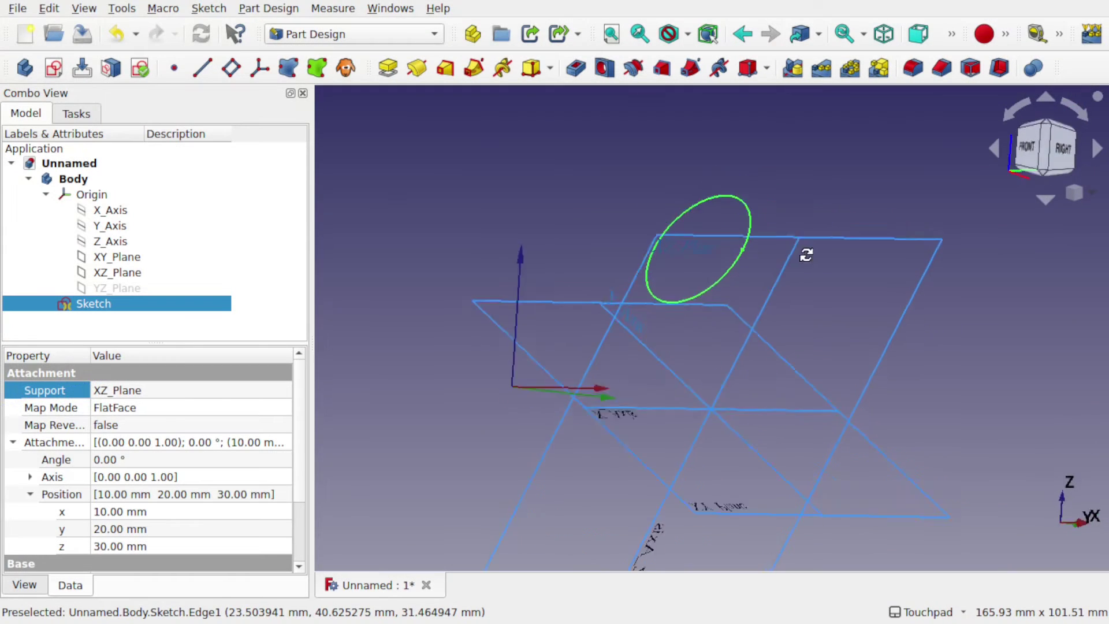
{"action": "mouse_move", "coordinate": [804, 253]}
{"action": "left_mouse_down", "text": "alt"}
{"action": "mouse_move", "coordinate": [765, 282]}
{"action": "mouse_move", "coordinate": [659, 288]}
{"action": "left_mouse_up", "text": "alt"}
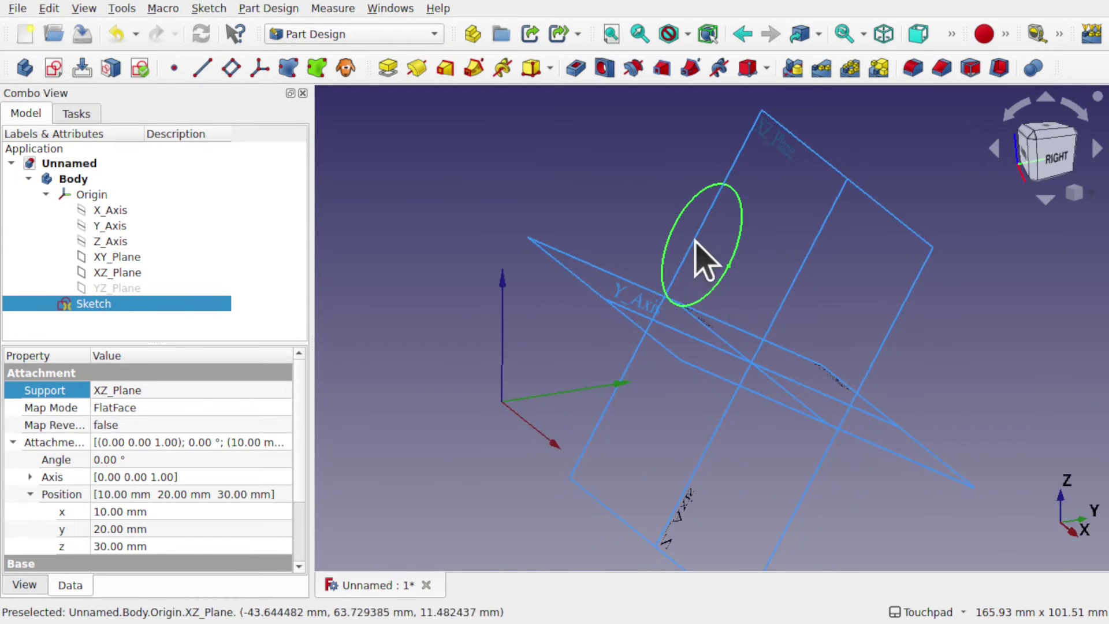
{"action": "mouse_move", "coordinate": [778, 287]}
{"action": "left_mouse_down", "text": "alt"}
{"action": "mouse_move", "coordinate": [718, 252]}
{"action": "mouse_move", "coordinate": [679, 260]}
{"action": "mouse_move", "coordinate": [754, 267]}
{"action": "mouse_move", "coordinate": [710, 254]}
{"action": "mouse_move", "coordinate": [743, 261]}
{"action": "left_mouse_up", "text": "alt"}
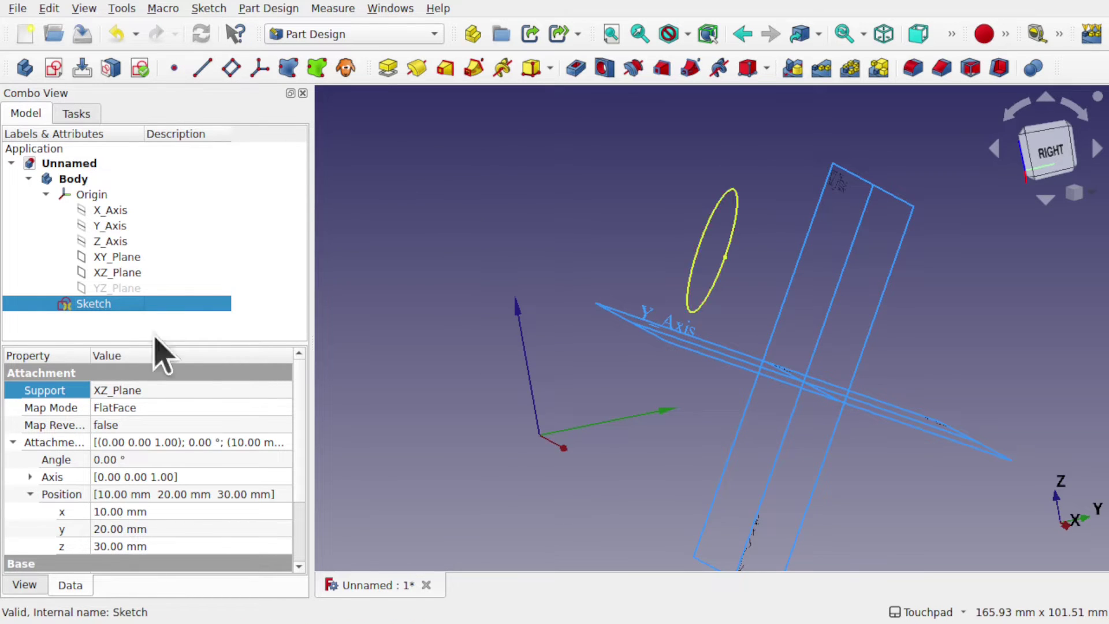
Raise the circle sketch's attachment offset z from 30 mm to 71 mm.
{"action": "left_click", "coordinate": [171, 548]}
{"action": "scroll", "coordinate": [171, 554], "scroll_direction": "up", "scroll_amount": 20}
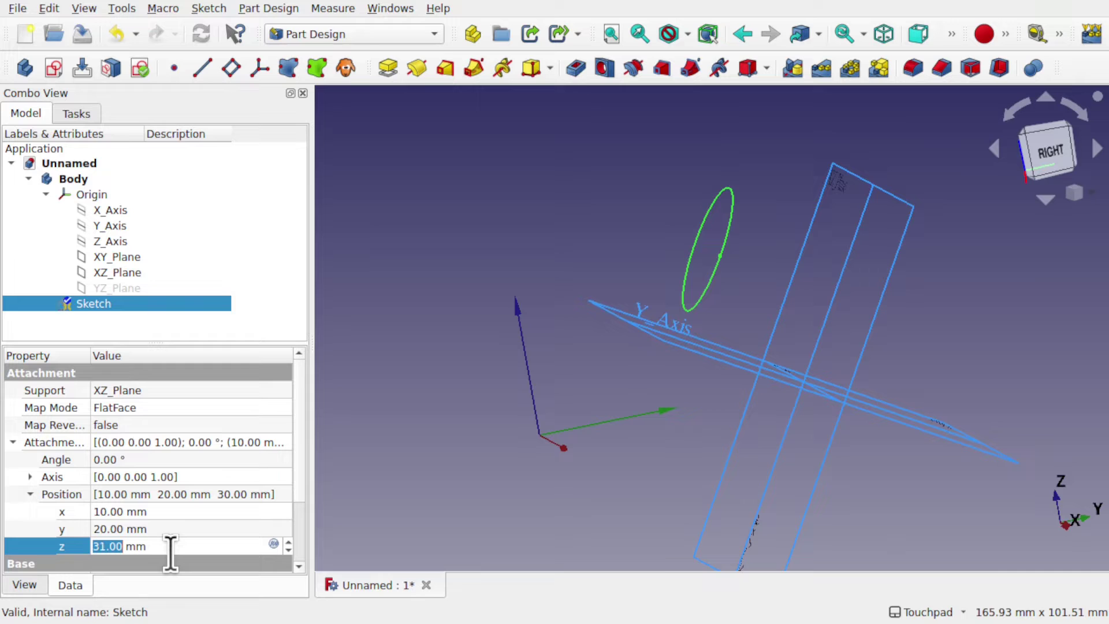
{"action": "scroll", "coordinate": [170, 553], "scroll_direction": "down", "scroll_amount": 20}
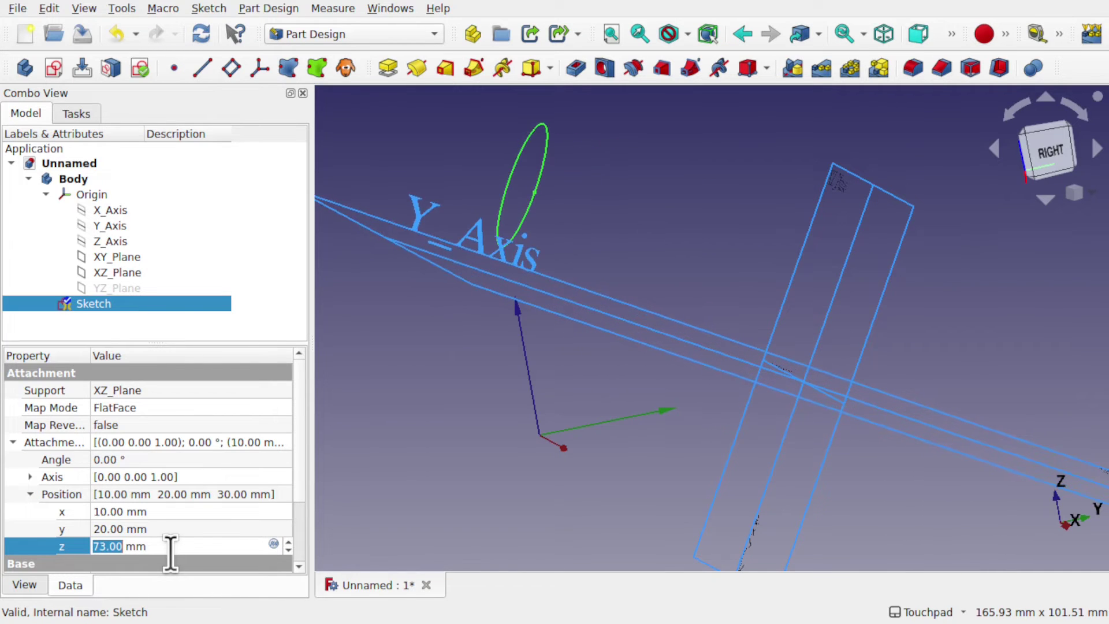
{"action": "scroll", "coordinate": [171, 554], "scroll_direction": "up", "scroll_amount": 20}
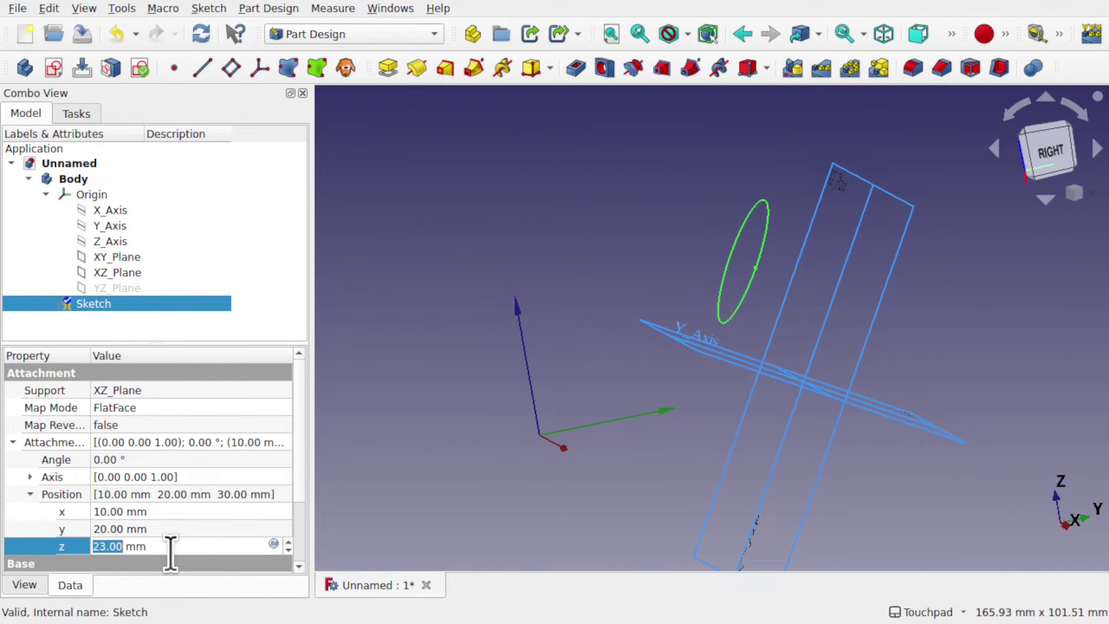
{"action": "scroll", "coordinate": [170, 553], "scroll_direction": "up", "scroll_amount": 11}
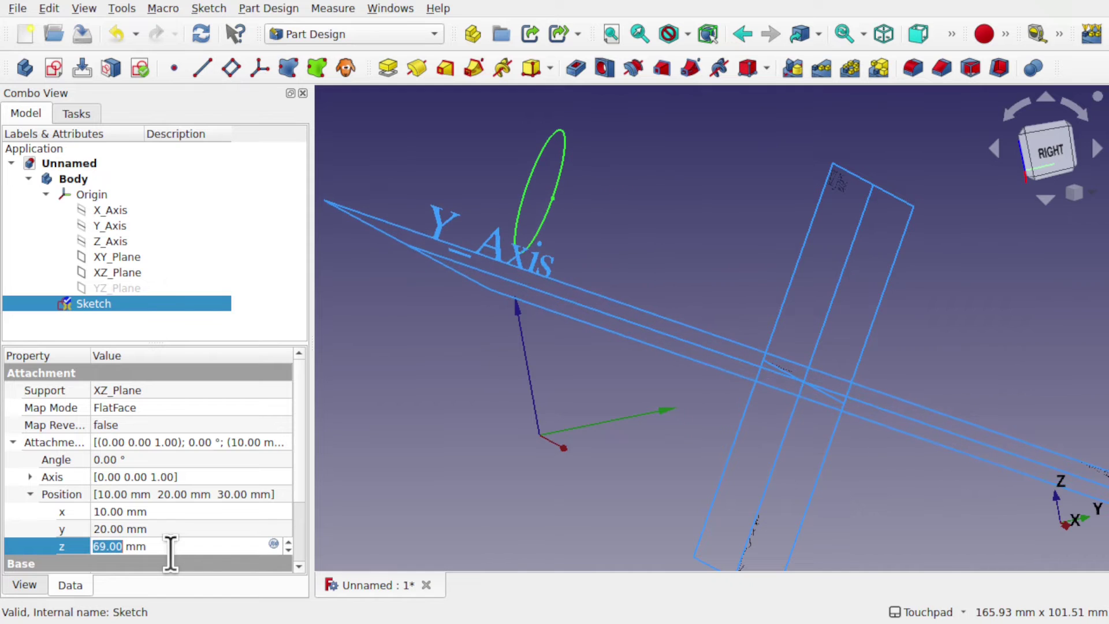
{"action": "mouse_move", "coordinate": [700, 371]}
{"action": "middle_mouse_down"}
{"action": "mouse_move", "coordinate": [658, 364]}
{"action": "mouse_move", "coordinate": [710, 384]}
{"action": "middle_mouse_up"}
{"action": "scroll", "coordinate": [597, 333], "scroll_direction": "down", "scroll_amount": 3}
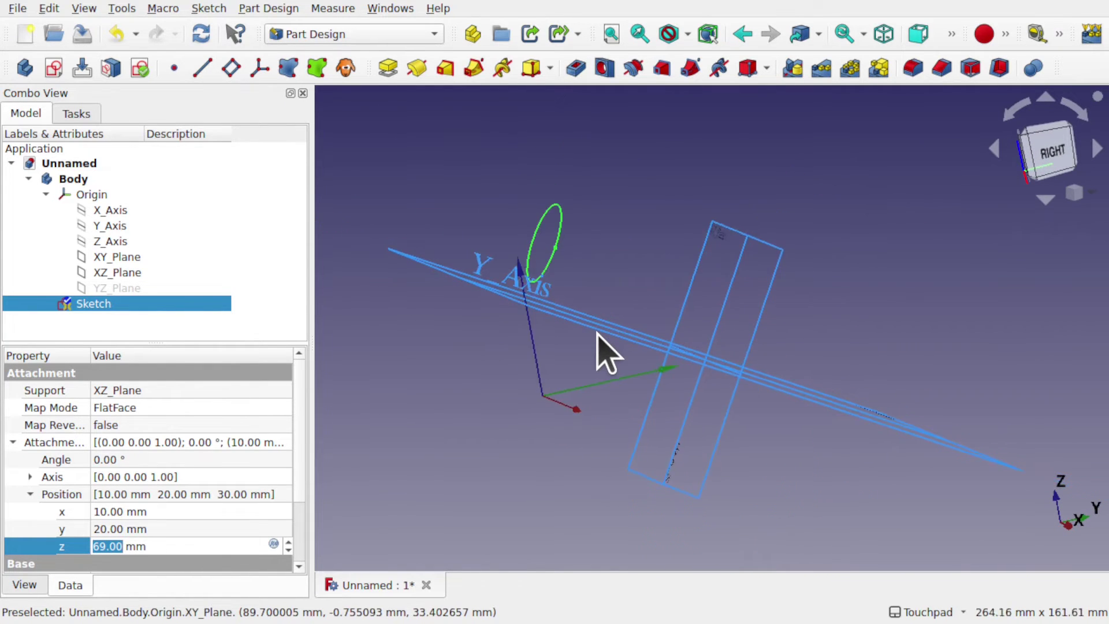
{"action": "key", "text": "Up"}
{"action": "key", "text": "Up"}
{"action": "key", "text": "Up"}
{"action": "key", "text": "Up"}
{"action": "key", "text": "Up"}
{"action": "key", "text": "Up"}
{"action": "key", "text": "Up"}
{"action": "key", "text": "Up"}
{"action": "key", "text": "Up"}
{"action": "key", "text": "Up"}
{"action": "key", "text": "Up"}
{"action": "key", "text": "Up"}
{"action": "key", "text": "Up"}
{"action": "key", "text": "Up"}
{"action": "key", "text": "Up"}
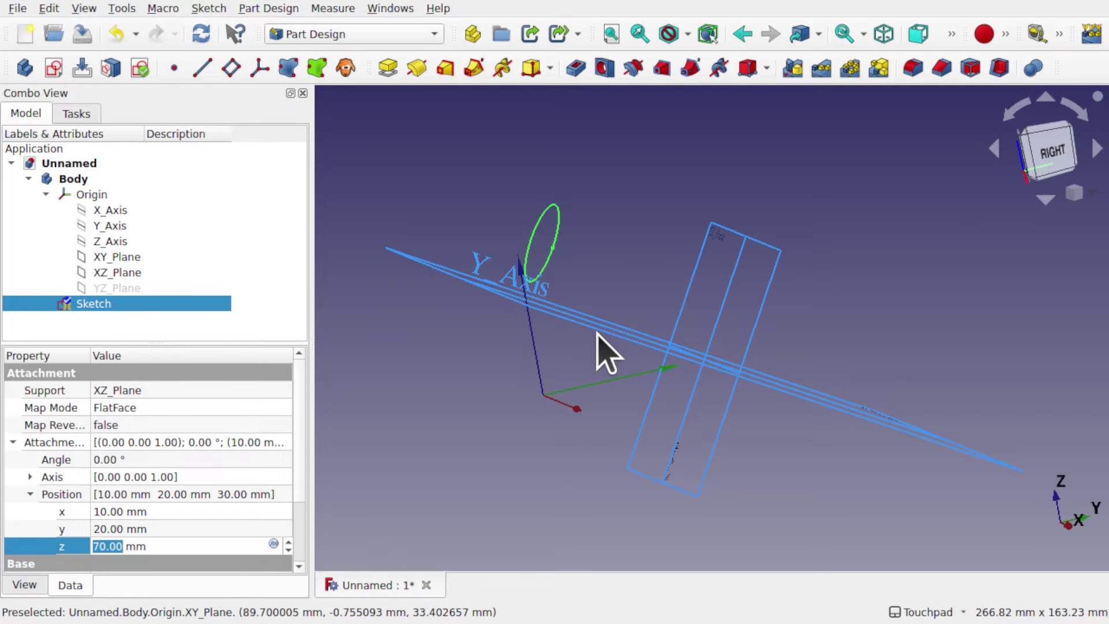
{"action": "key", "text": "Down"}
{"action": "key", "text": "Down"}
{"action": "key", "text": "Down"}
{"action": "key", "text": "Down"}
{"action": "key", "text": "Down"}
{"action": "key", "text": "Down"}
{"action": "key", "text": "Down"}
{"action": "key", "text": "Down"}
{"action": "key", "text": "Down"}
{"action": "key", "text": "Down"}
{"action": "key", "text": "Down"}
{"action": "key", "text": "Down"}
{"action": "key", "text": "Down"}
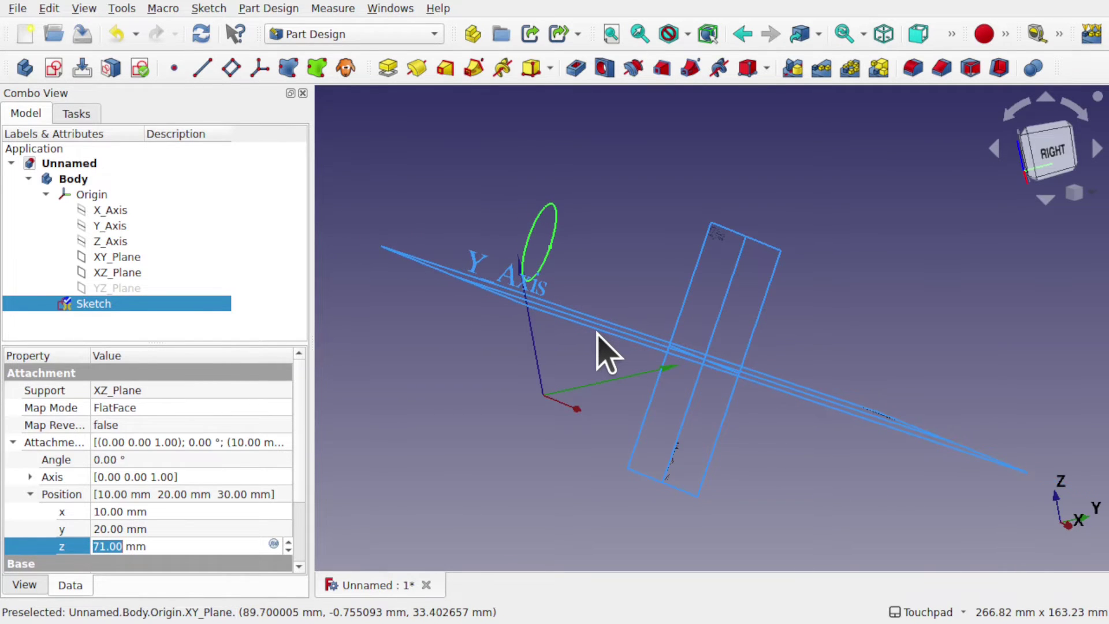
{"action": "middle_click_drag", "start_coordinate": [598, 347], "coordinate": [367, 387]}
Reattach the circle sketch from XZ_Plane to XY_Plane, keeping its 10, 20, 71 mm offset.
{"action": "left_click", "coordinate": [209, 389]}
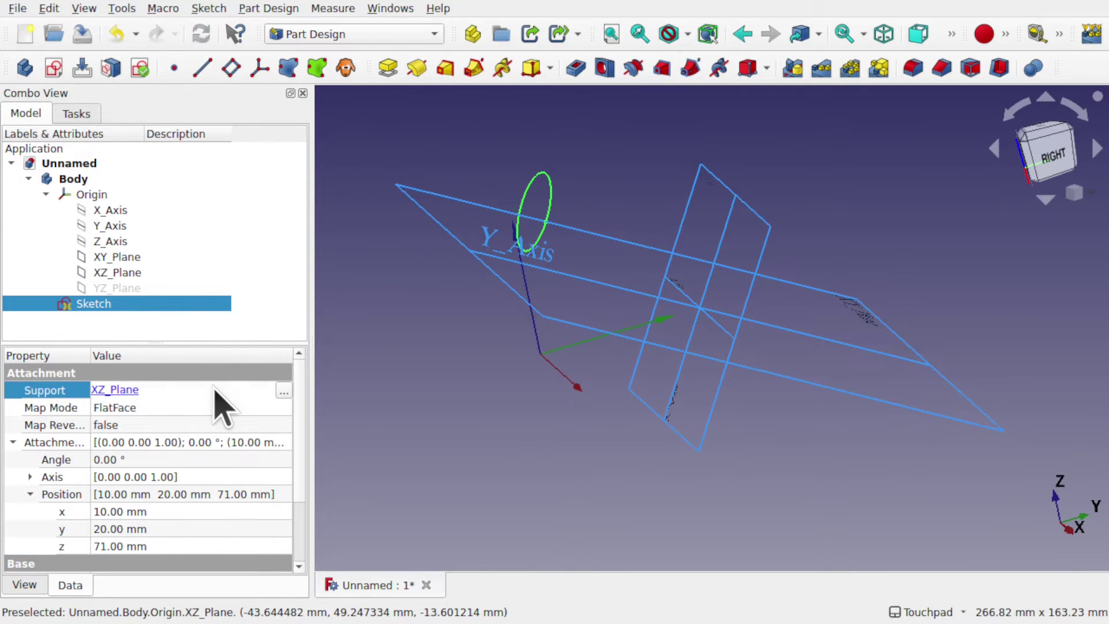
{"action": "left_click", "coordinate": [284, 391]}
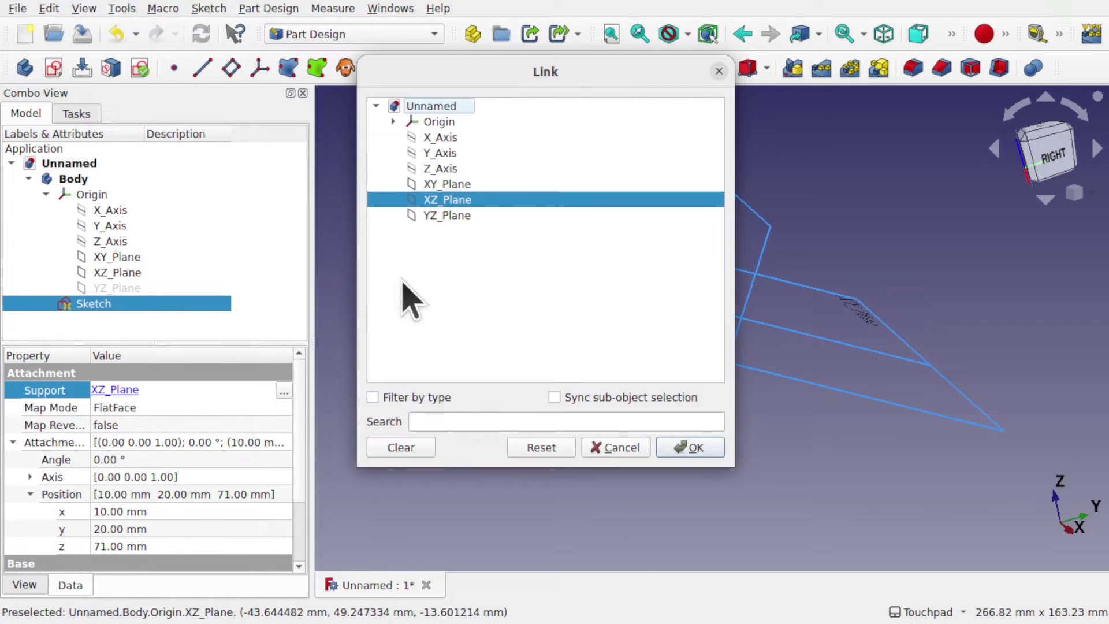
{"action": "left_click", "coordinate": [456, 199]}
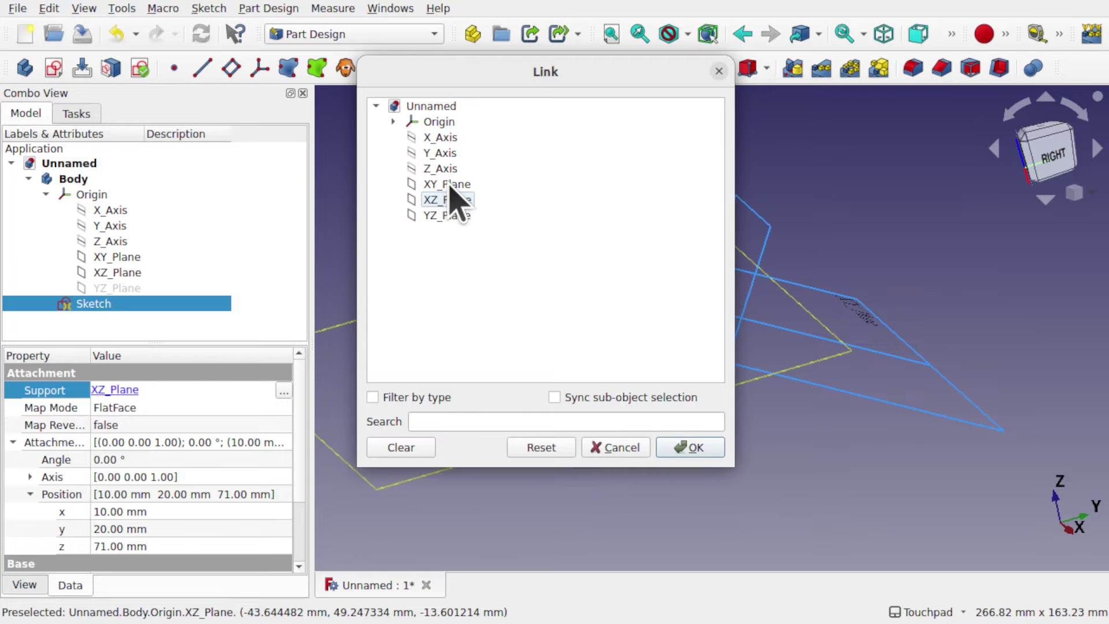
{"action": "left_click", "coordinate": [456, 185]}
{"action": "left_click", "coordinate": [685, 448]}
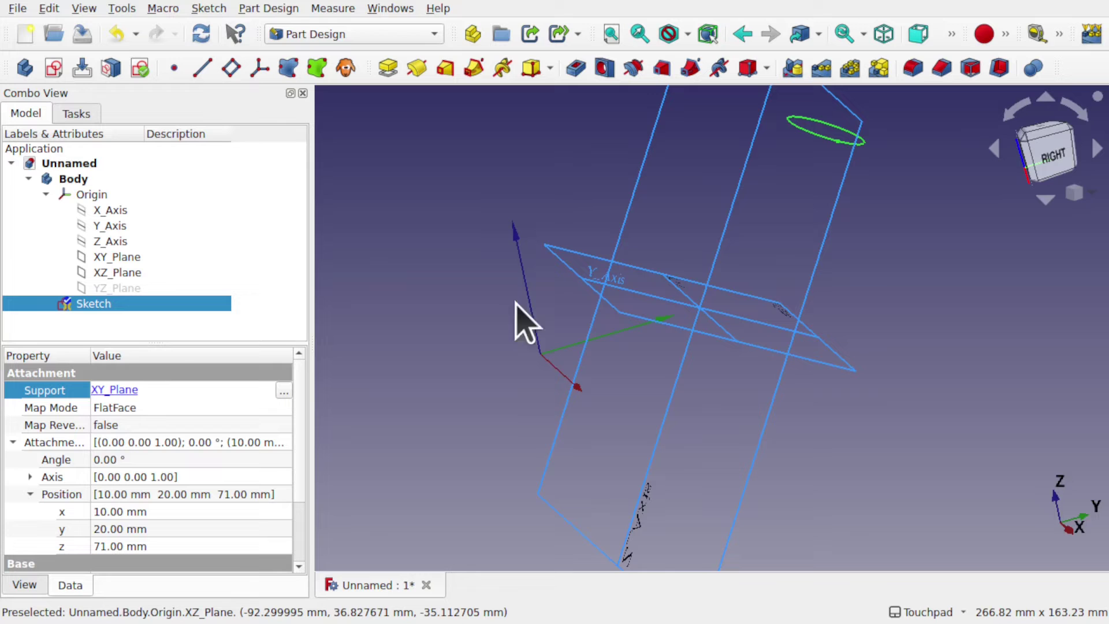
{"action": "key", "text": "alt"}
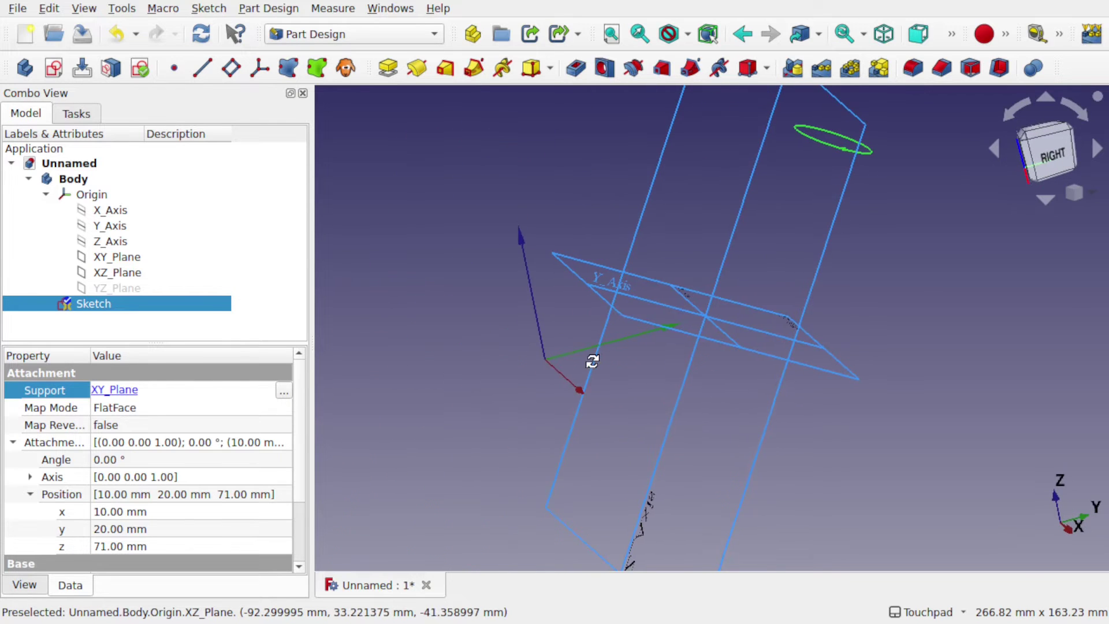
{"action": "key", "text": "alt"}
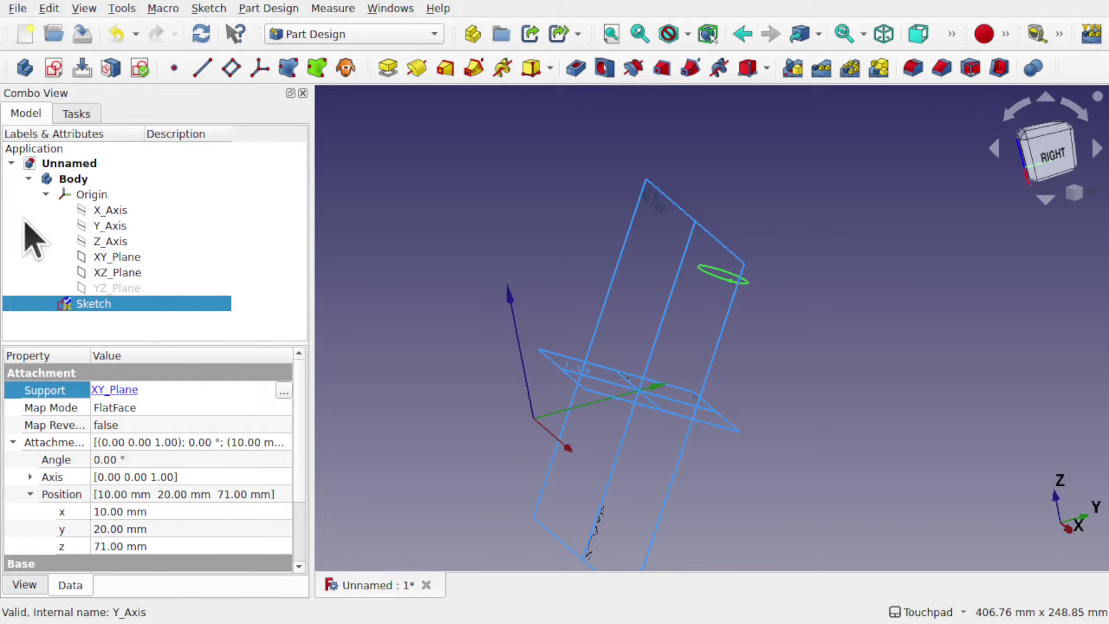
Delete the old Body and start a new body with a sketch on XY_Plane.
{"action": "left_click", "coordinate": [82, 185]}
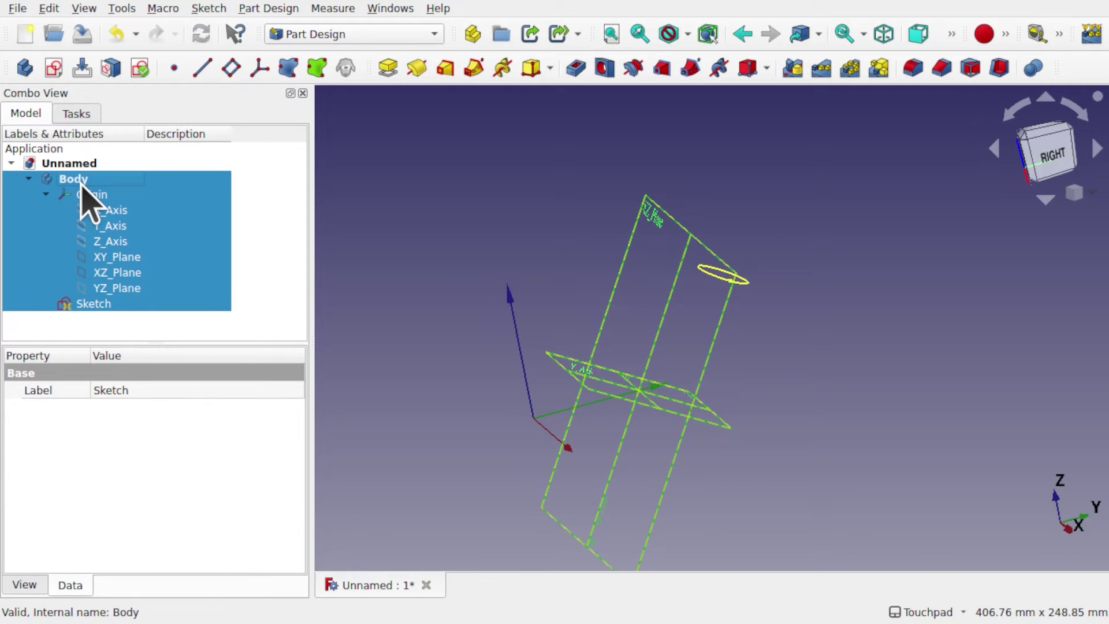
{"action": "key", "text": "Delete"}
{"action": "left_click", "coordinate": [24, 69]}
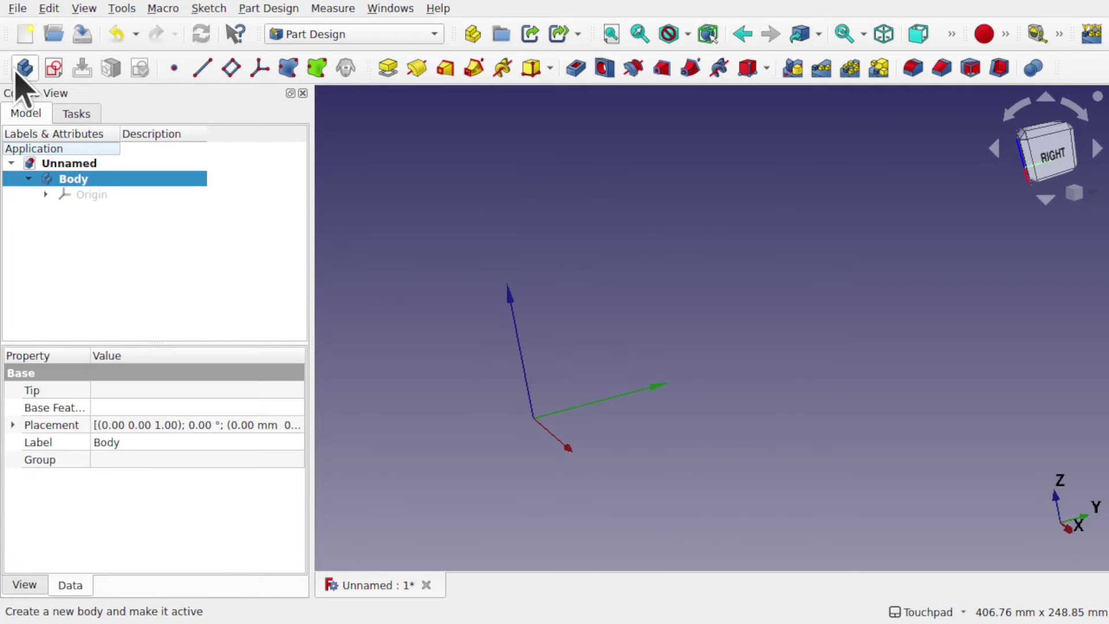
{"action": "left_click", "coordinate": [54, 69]}
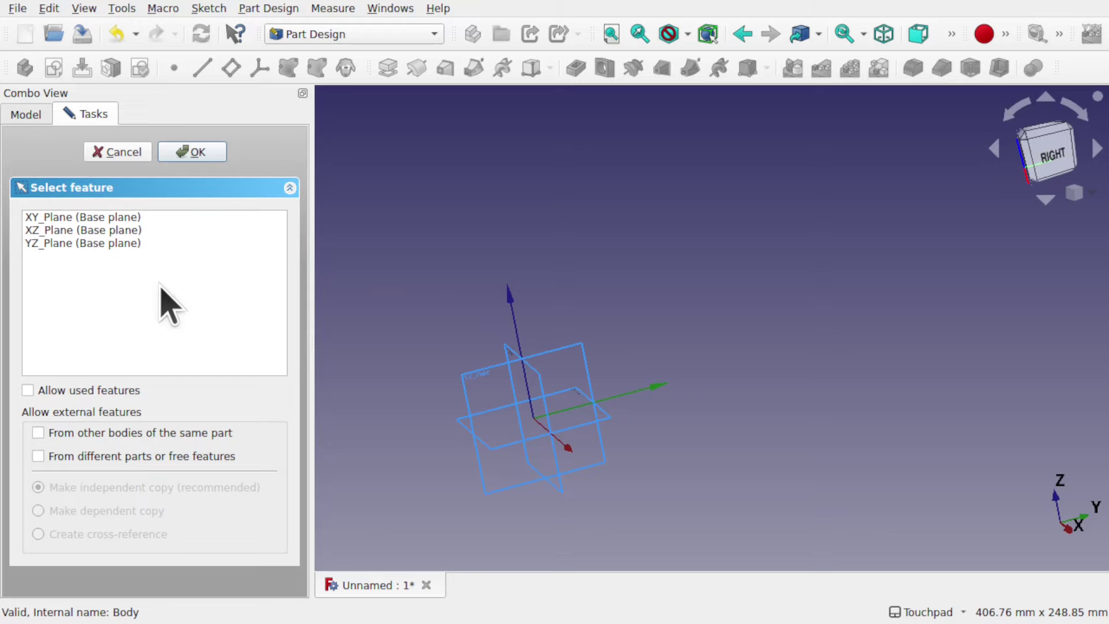
{"action": "left_click", "coordinate": [99, 218]}
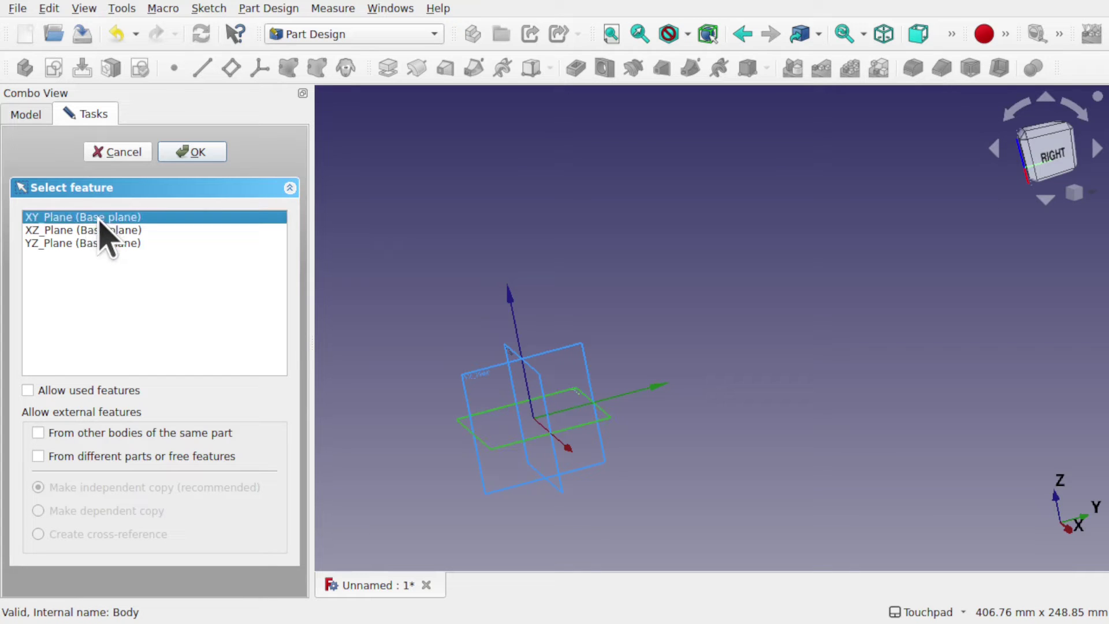
{"action": "left_click", "coordinate": [193, 152]}
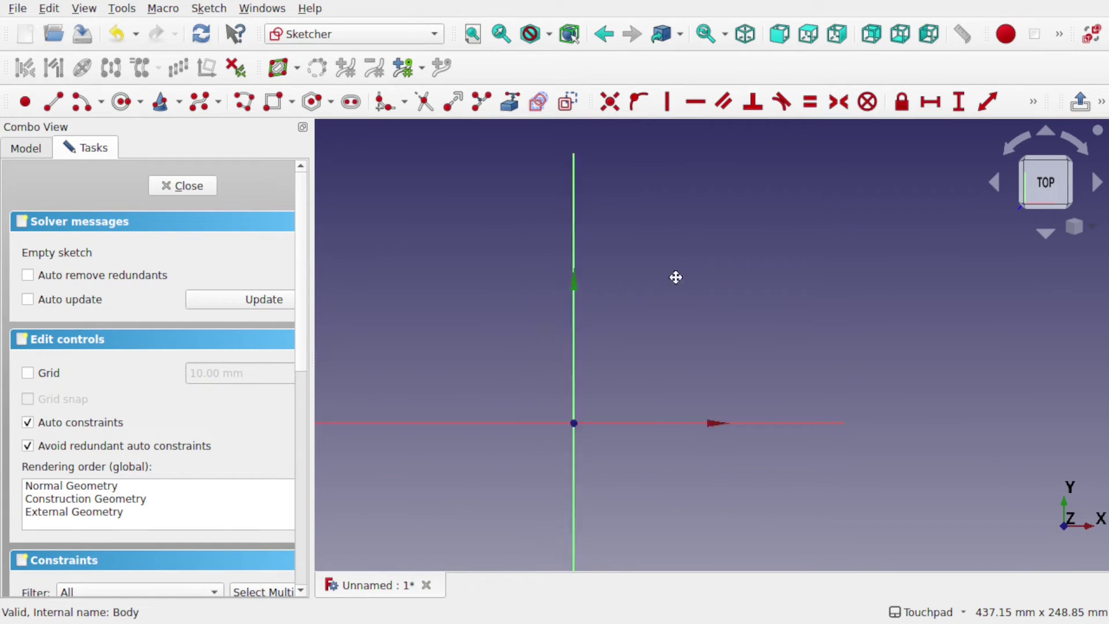
{"action": "mouse_move", "coordinate": [643, 312]}
{"action": "middle_mouse_down"}
{"action": "mouse_move", "coordinate": [627, 321]}
{"action": "mouse_move", "coordinate": [619, 372]}
{"action": "mouse_move", "coordinate": [619, 302]}
{"action": "mouse_move", "coordinate": [606, 289]}
{"action": "middle_mouse_up"}
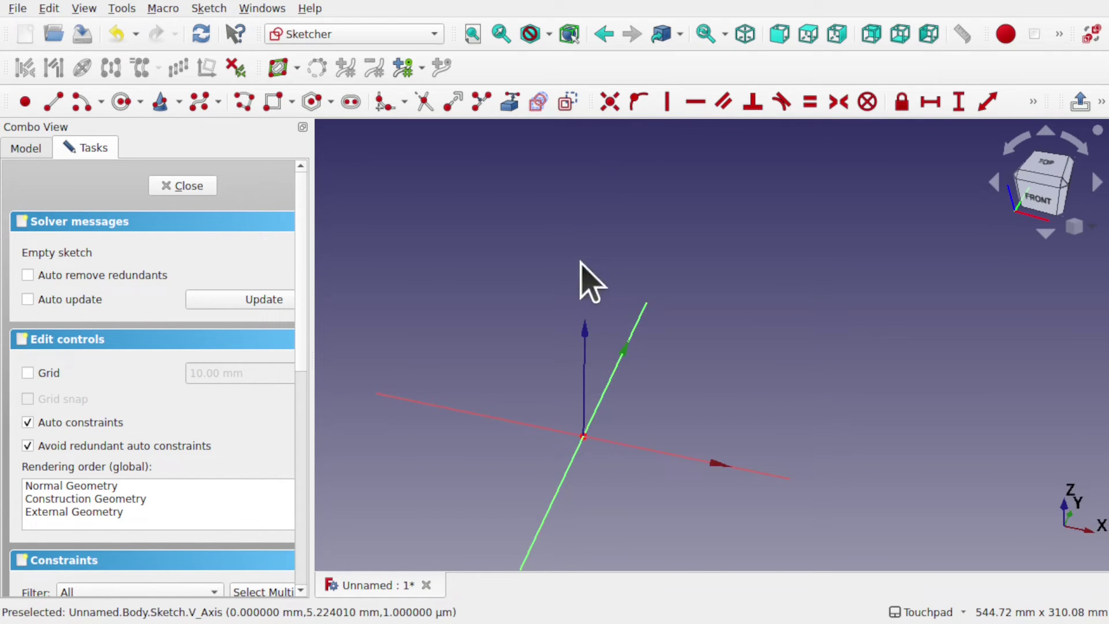
{"action": "mouse_move", "coordinate": [540, 441]}
{"action": "middle_mouse_down"}
{"action": "mouse_move", "coordinate": [572, 477]}
{"action": "mouse_move", "coordinate": [563, 462]}
{"action": "middle_mouse_up"}
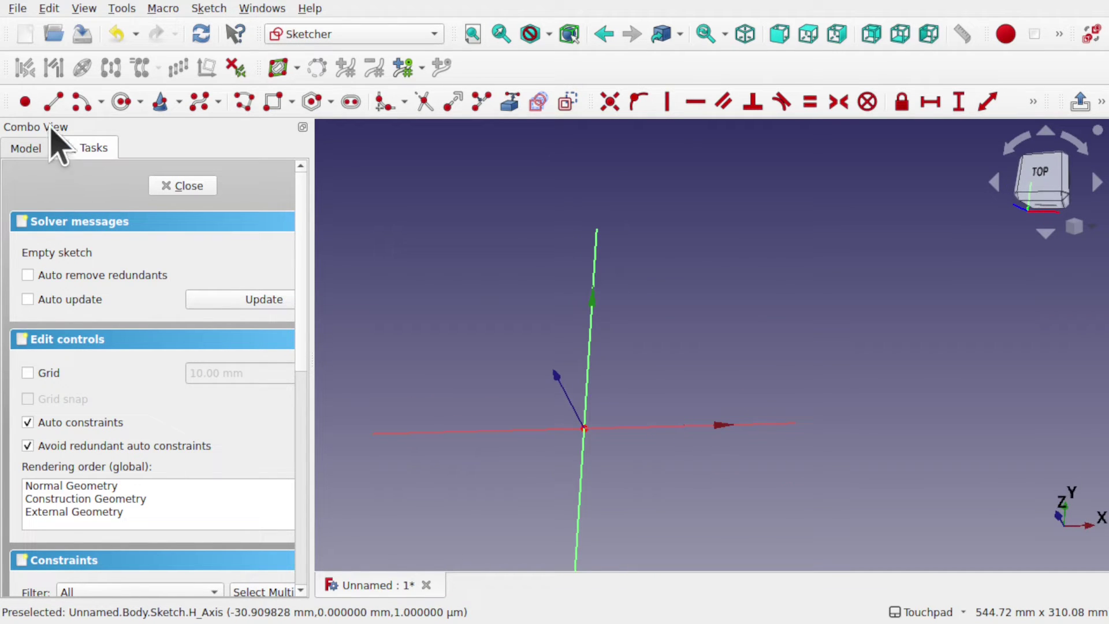
Draw a circle at the sketch origin and pad it into a 10 mm disc.
{"action": "left_click", "coordinate": [122, 103]}
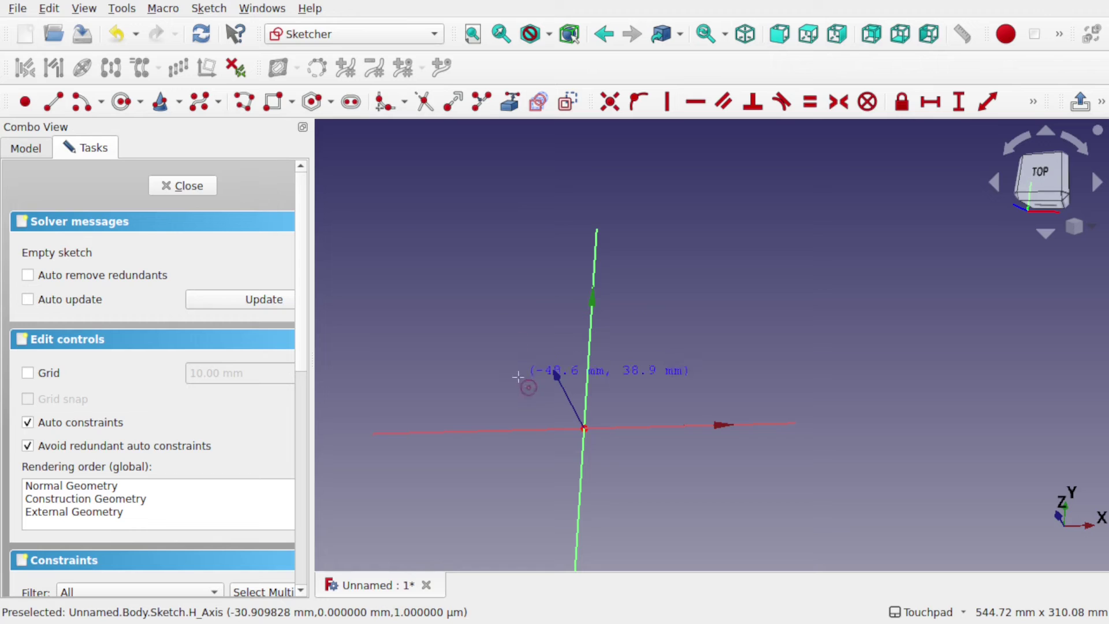
{"action": "left_click", "coordinate": [585, 429]}
{"action": "left_click", "coordinate": [691, 471]}
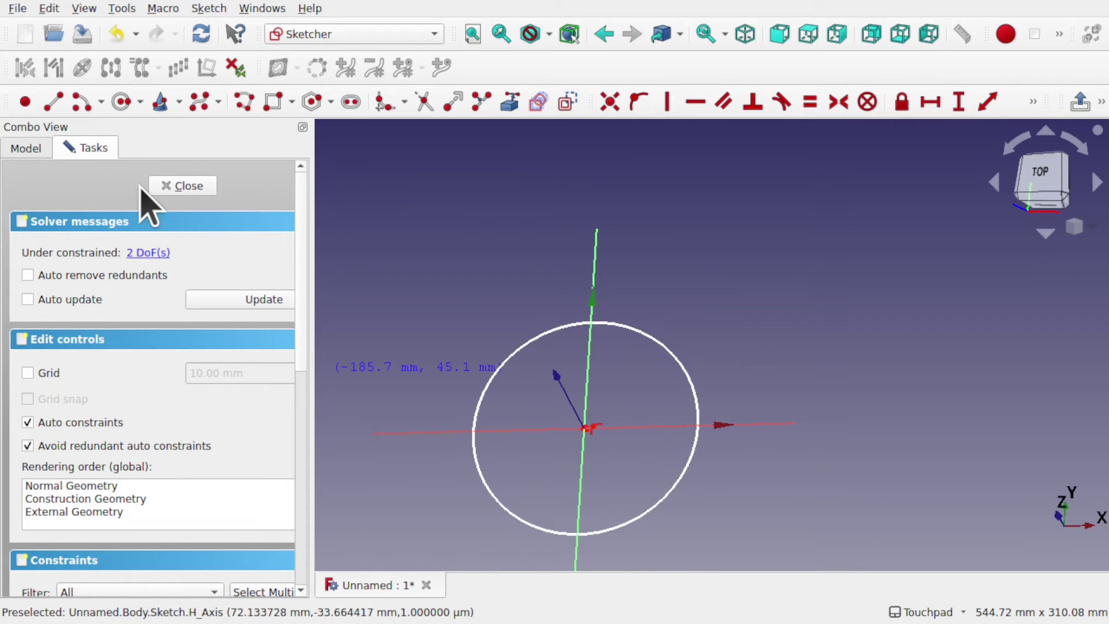
{"action": "left_click", "coordinate": [179, 186]}
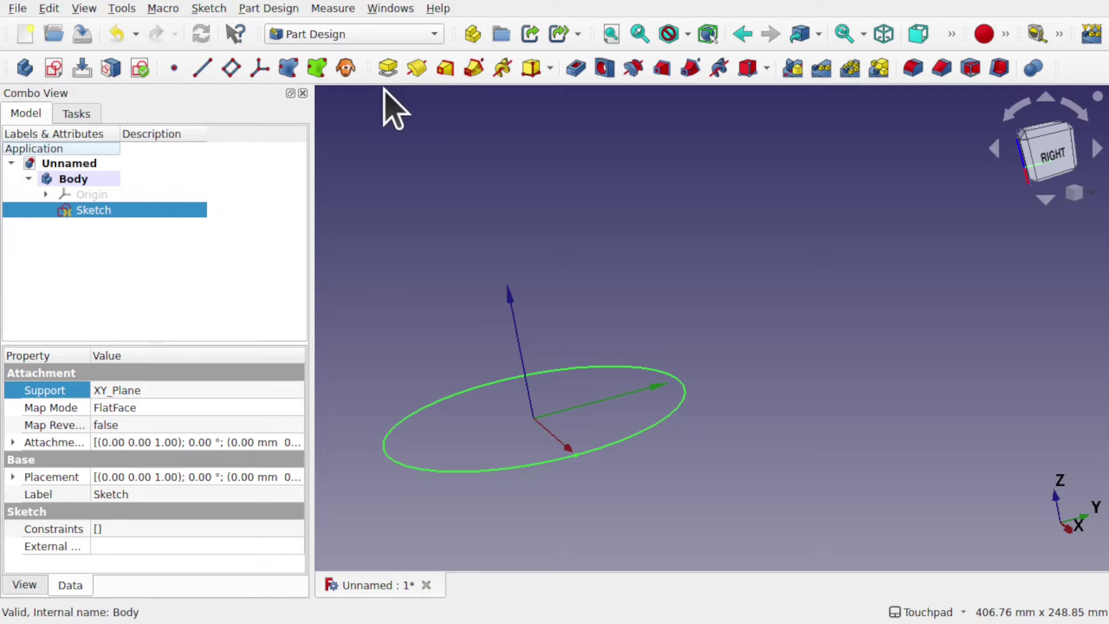
{"action": "left_click", "coordinate": [388, 70]}
{"action": "left_click", "coordinate": [199, 153]}
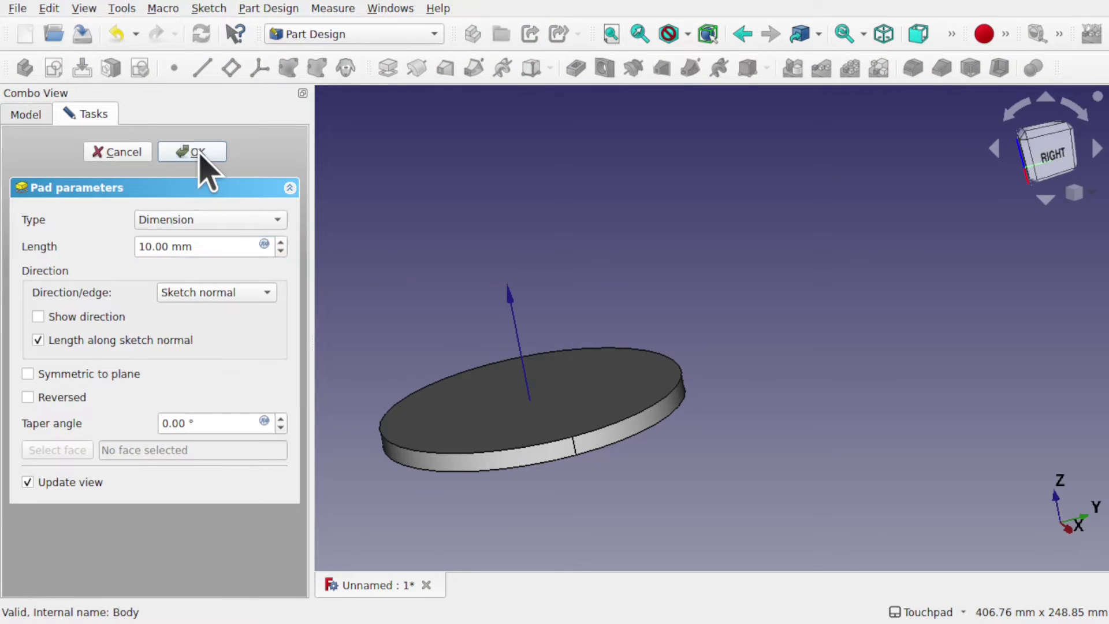
{"action": "left_click", "coordinate": [572, 332]}
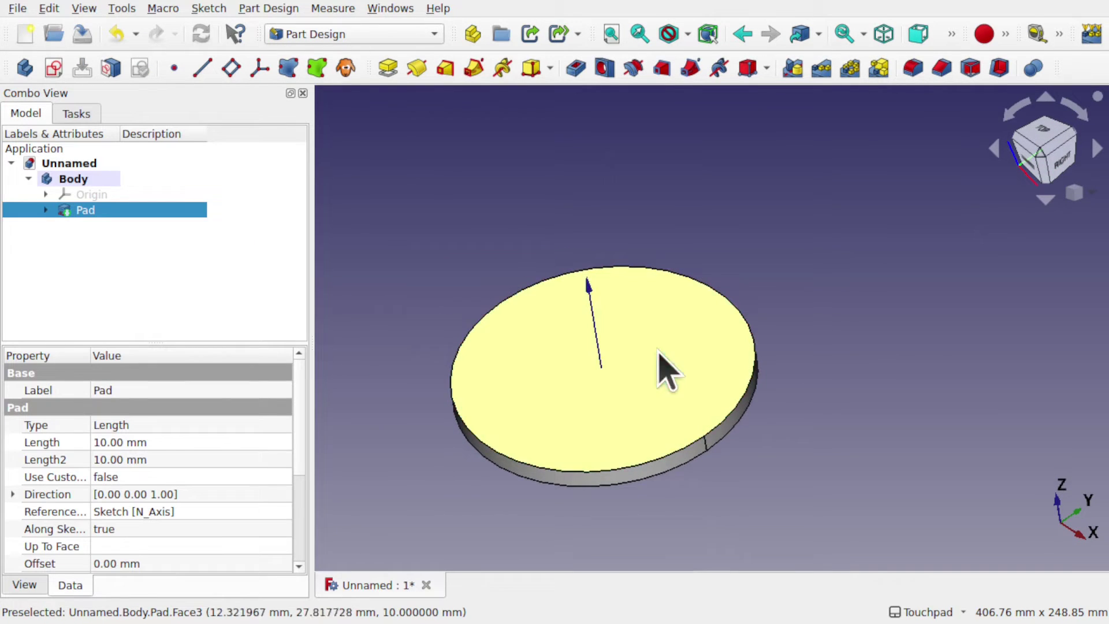
Sketch a centred rectangle on the disc's top face and pad it into a 10 mm block.
{"action": "left_click", "coordinate": [54, 69]}
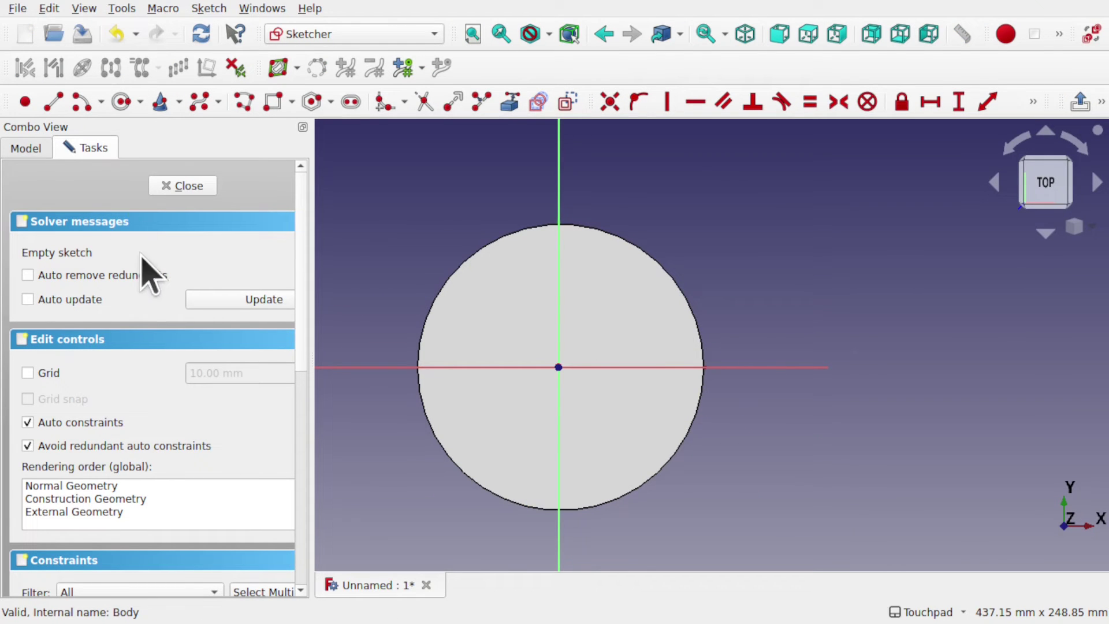
{"action": "left_click", "coordinate": [273, 102]}
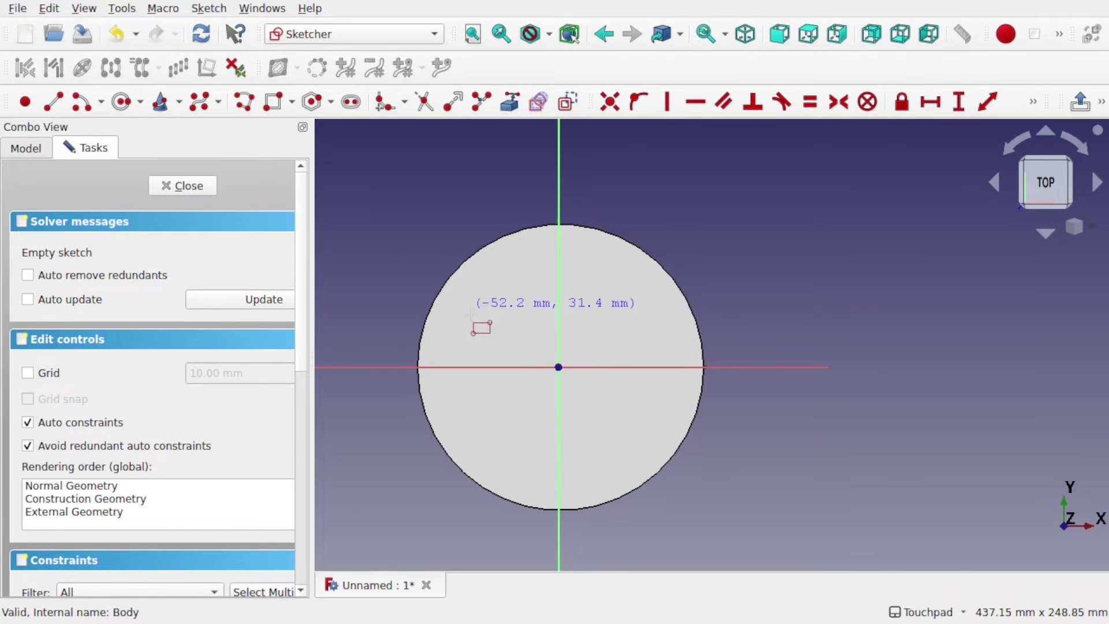
{"action": "left_click", "coordinate": [504, 332]}
{"action": "left_click", "coordinate": [616, 424]}
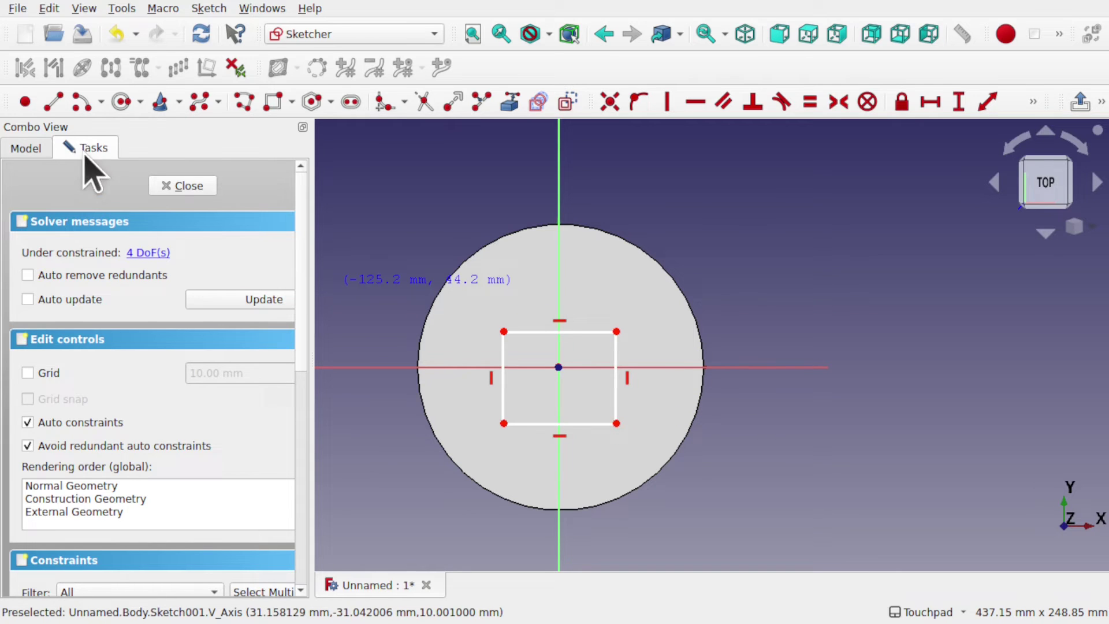
{"action": "left_click", "coordinate": [181, 185]}
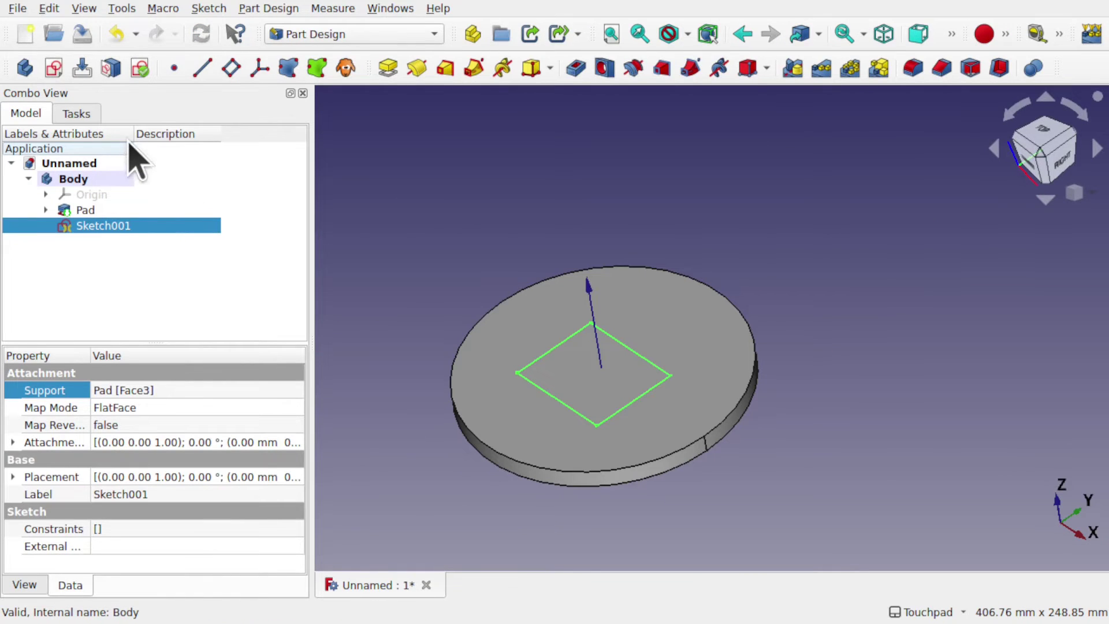
{"action": "left_click", "coordinate": [387, 68]}
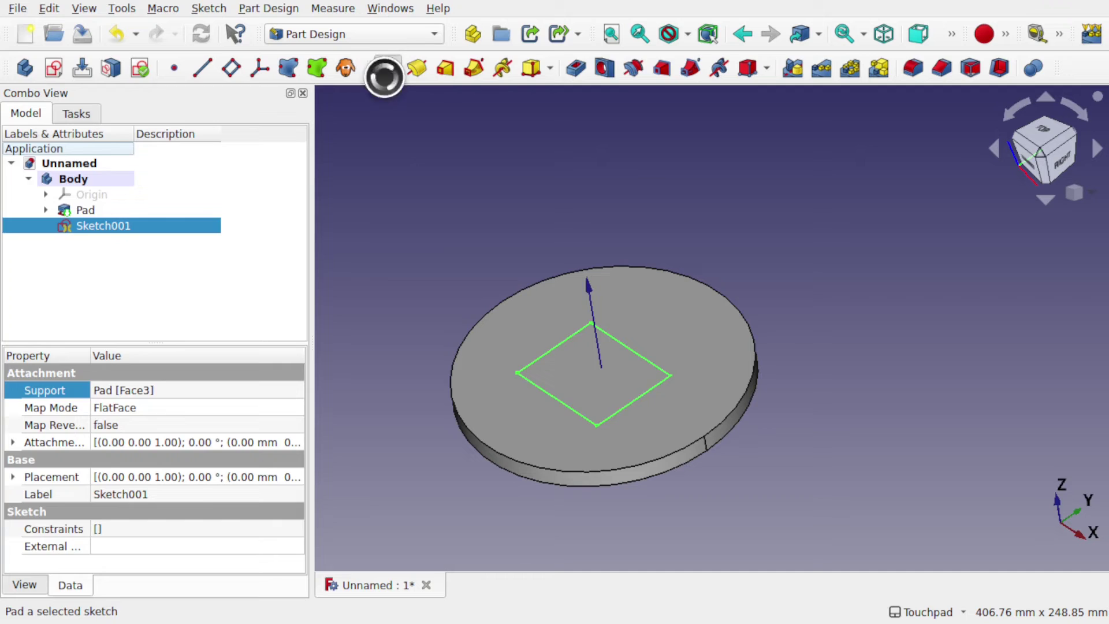
{"action": "left_click", "coordinate": [182, 152]}
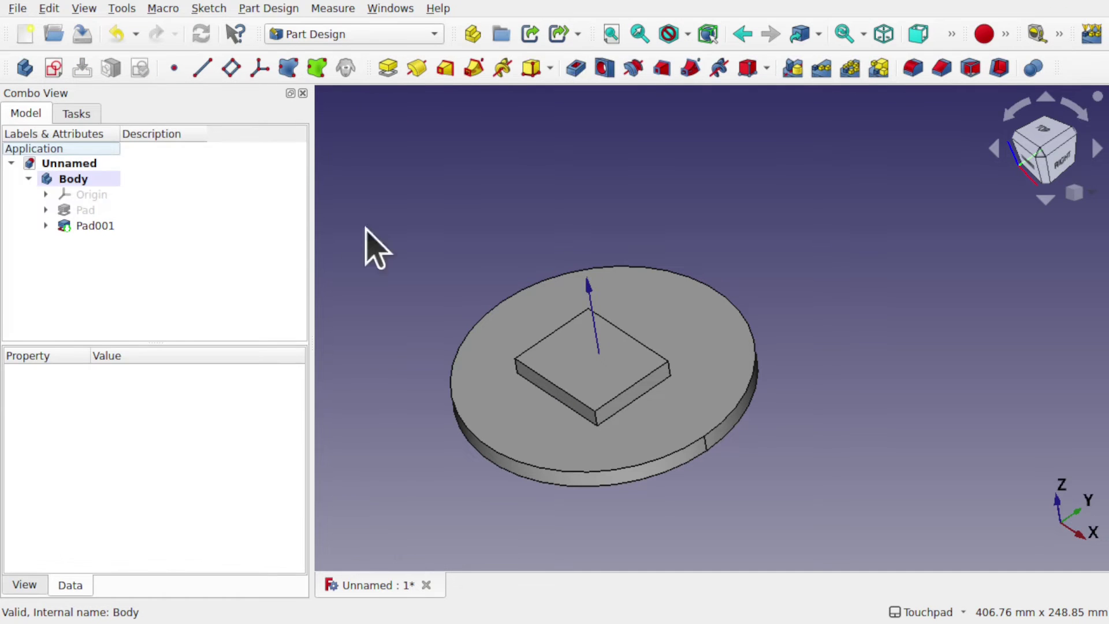
{"action": "middle_click_drag", "start_coordinate": [561, 404], "coordinate": [617, 381]}
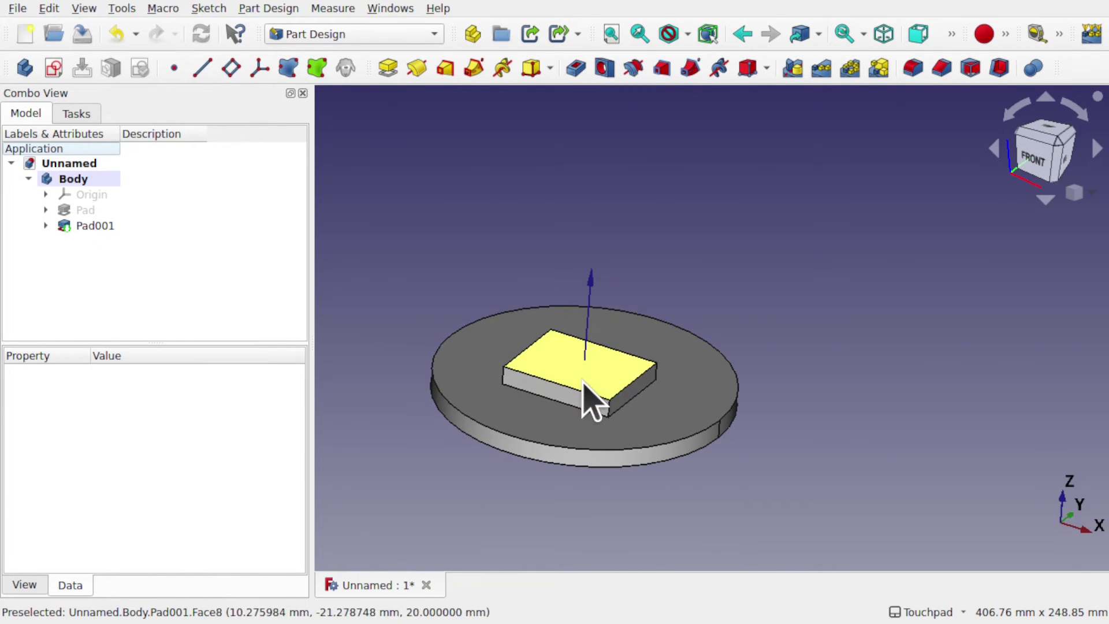
{"action": "key", "text": "0"}
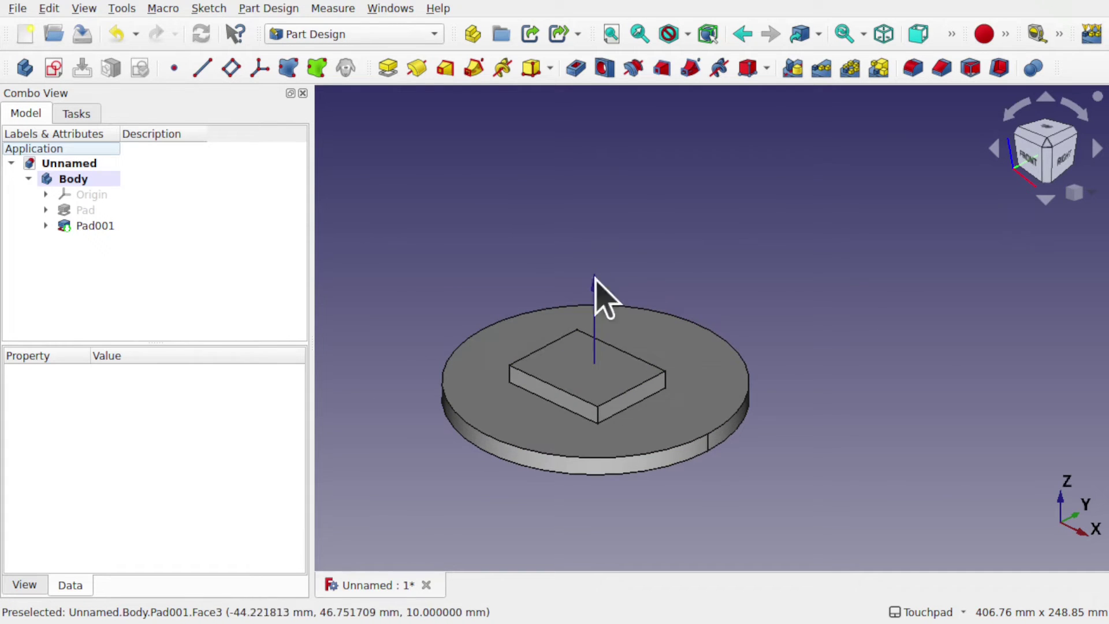
Set Sketch001's attachment offset position to x 13 mm and y 11 mm.
{"action": "middle_click_drag", "start_coordinate": [587, 231], "coordinate": [520, 392]}
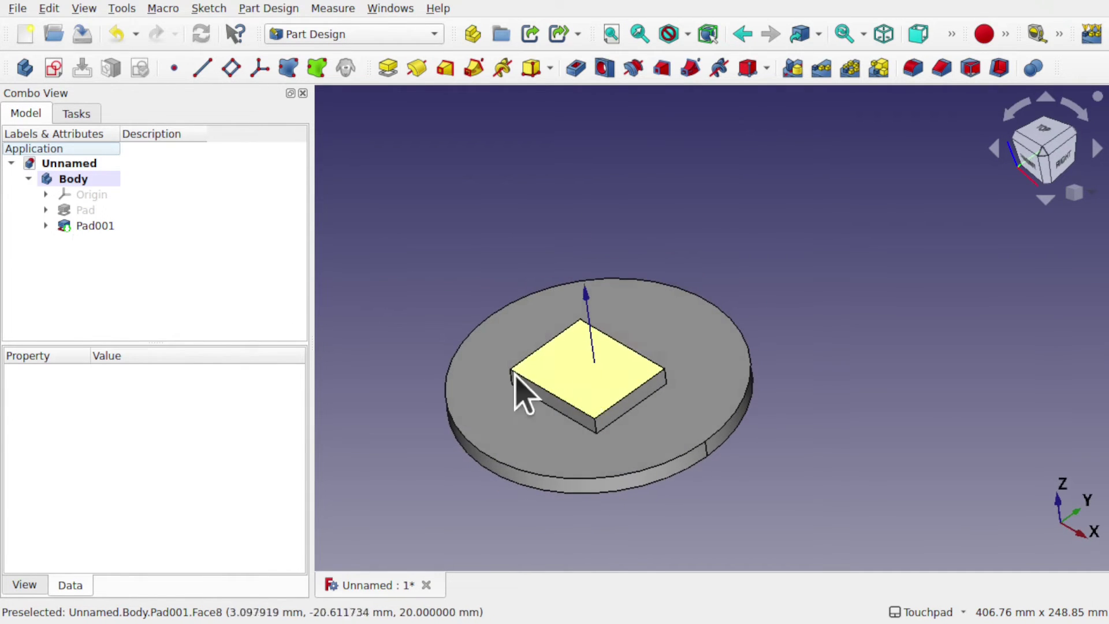
{"action": "left_click", "coordinate": [45, 225]}
{"action": "left_click", "coordinate": [116, 242]}
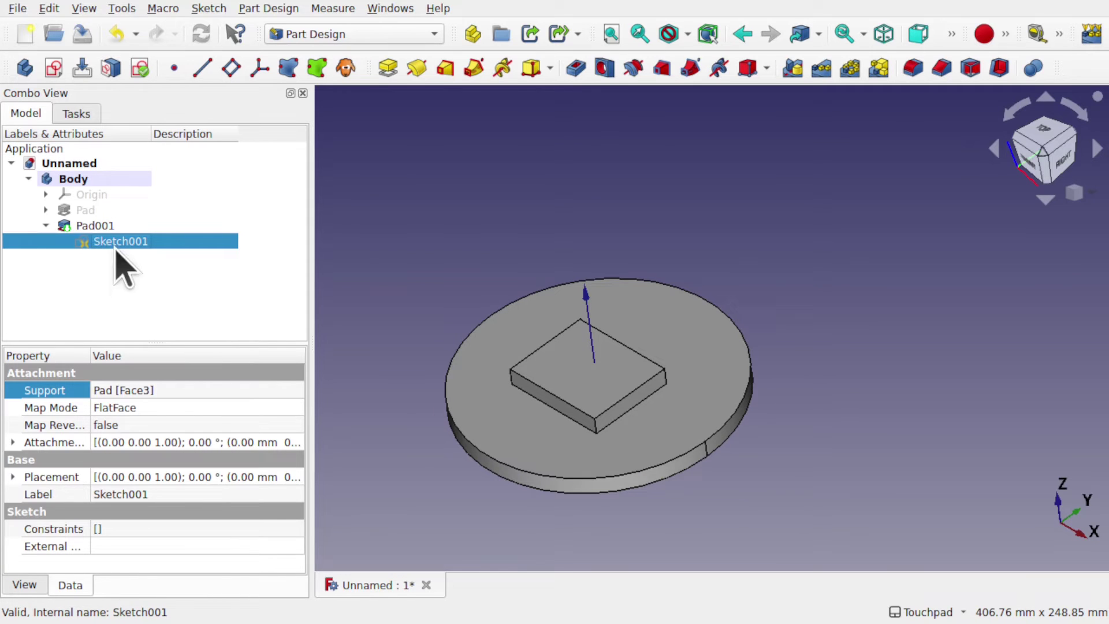
{"action": "left_click", "coordinate": [13, 442]}
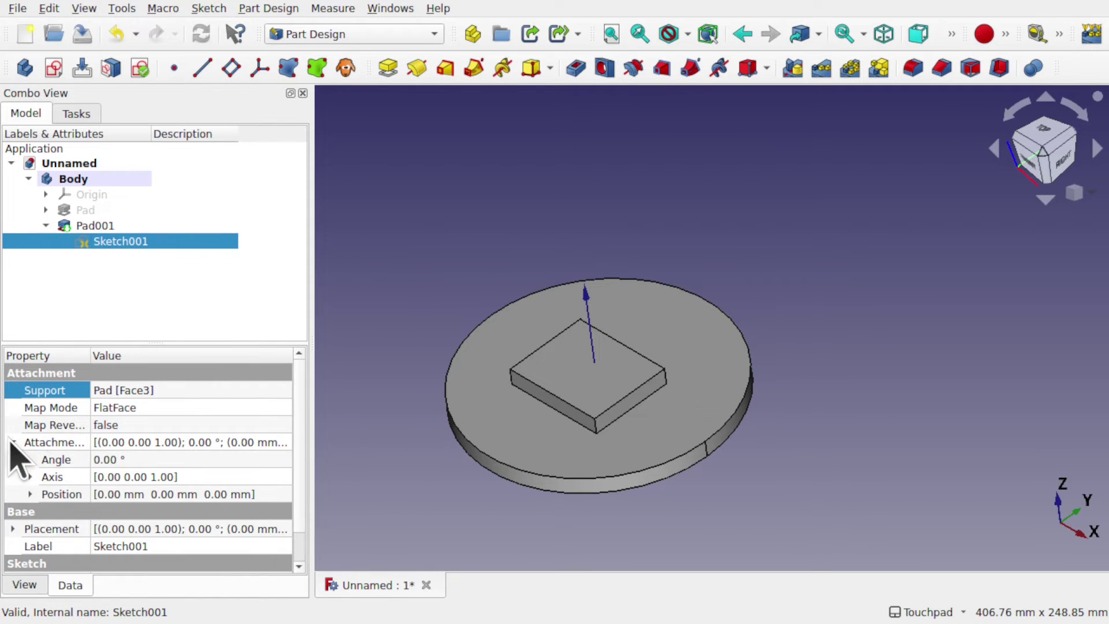
{"action": "left_click", "coordinate": [30, 494]}
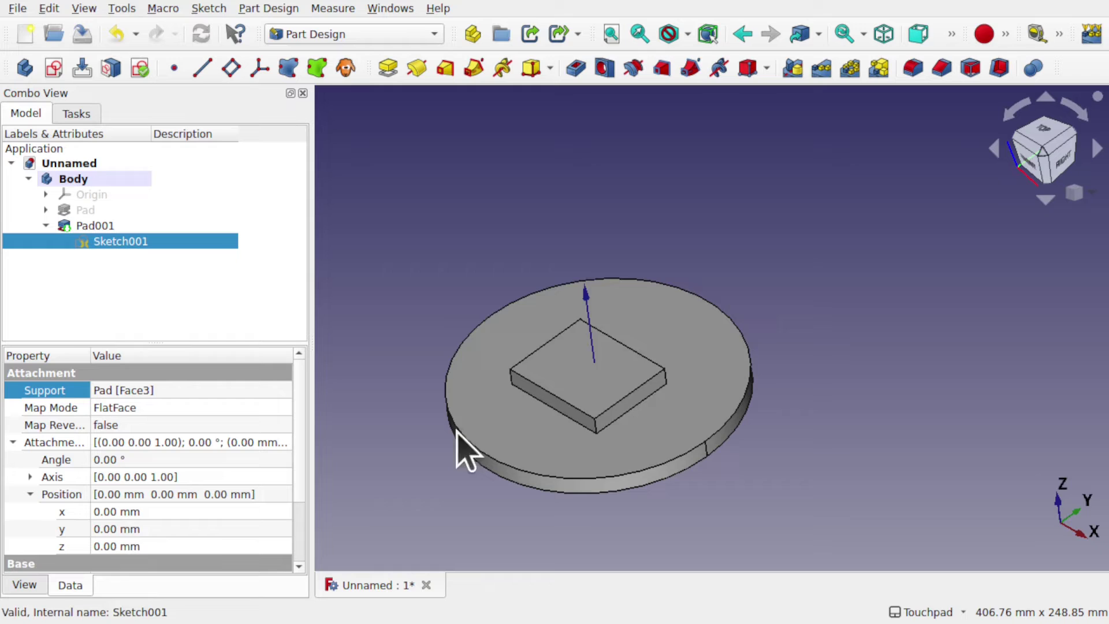
{"action": "scroll", "coordinate": [304, 485], "scroll_direction": "down", "scroll_amount": 3}
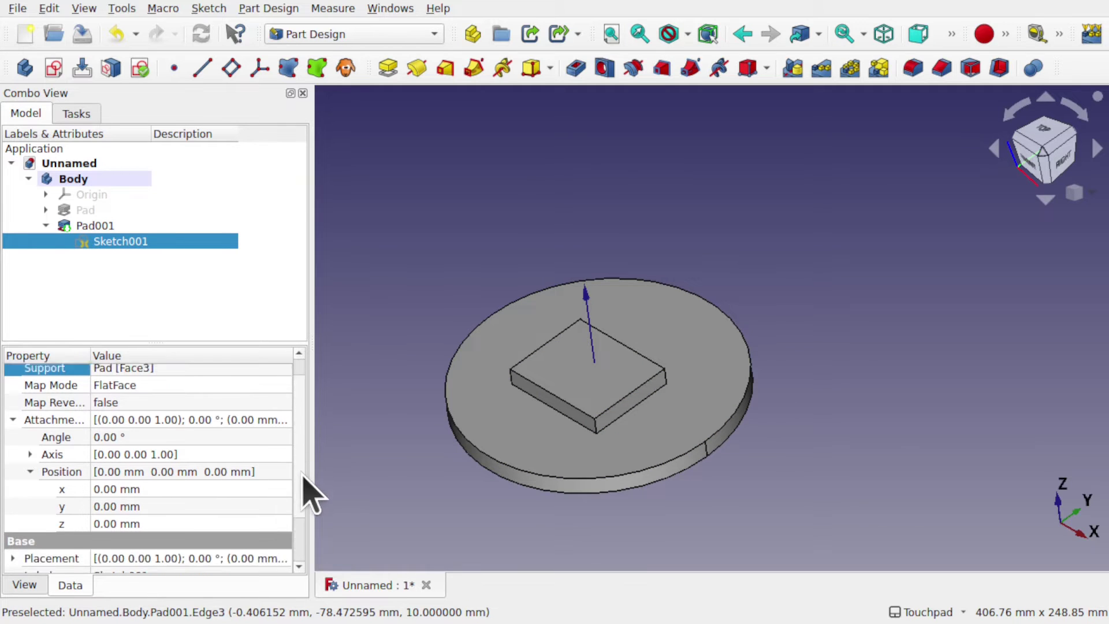
{"action": "left_click", "coordinate": [162, 454]}
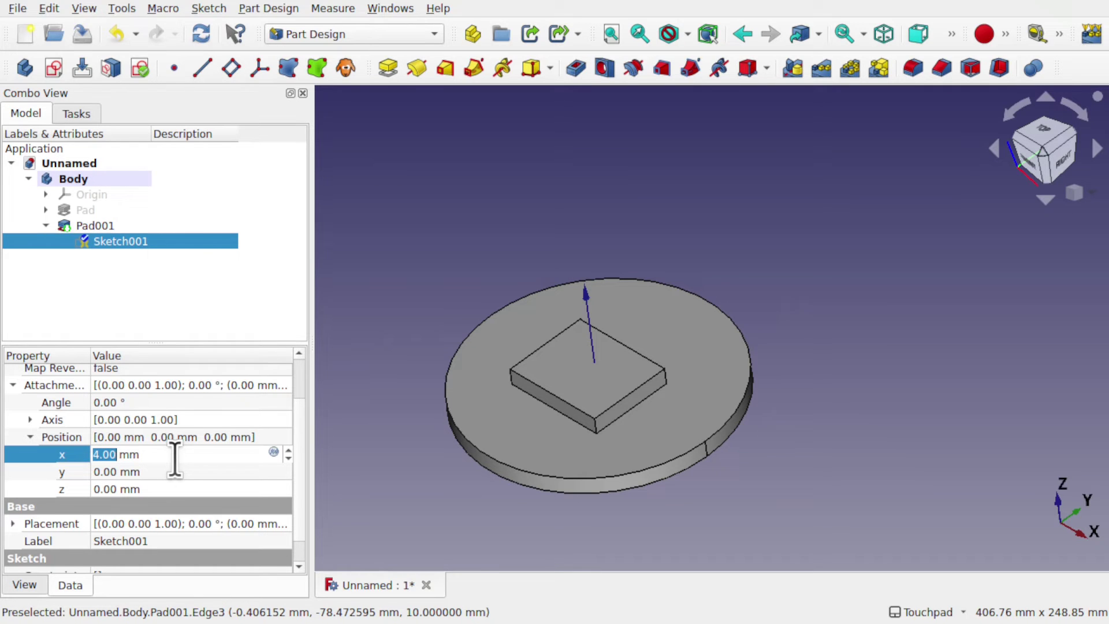
{"action": "left_click", "coordinate": [107, 242]}
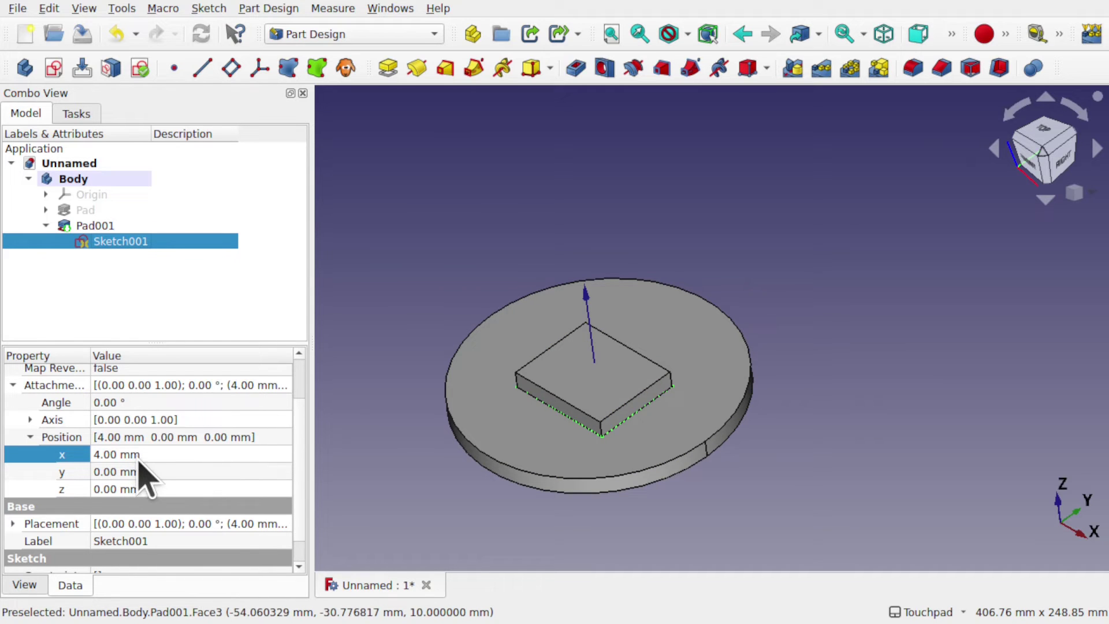
{"action": "left_click", "coordinate": [152, 456]}
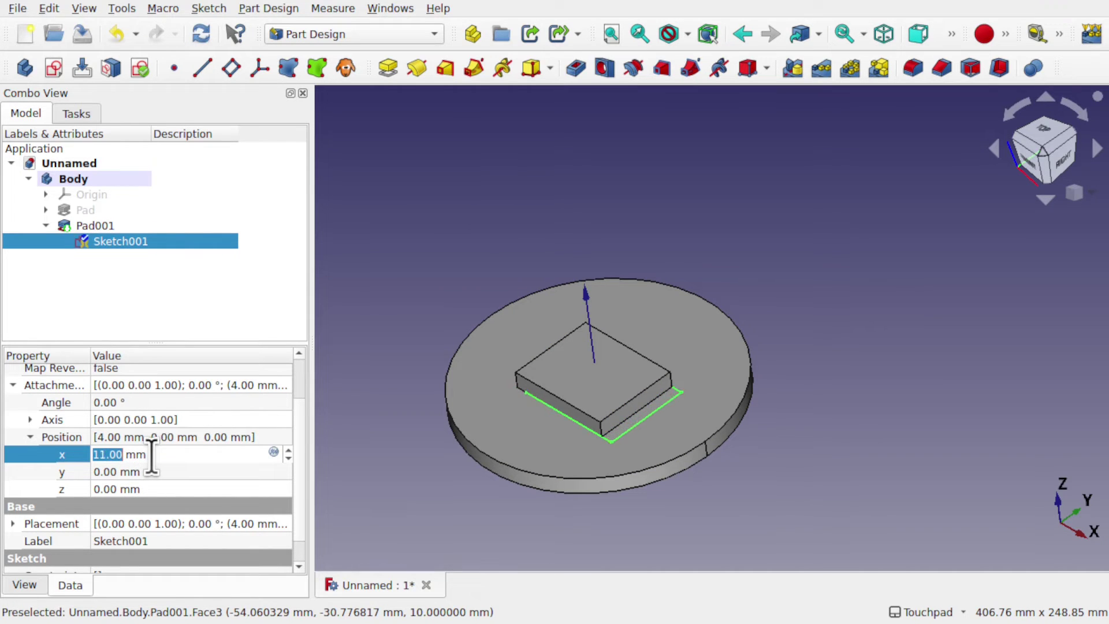
{"action": "left_click", "coordinate": [173, 471]}
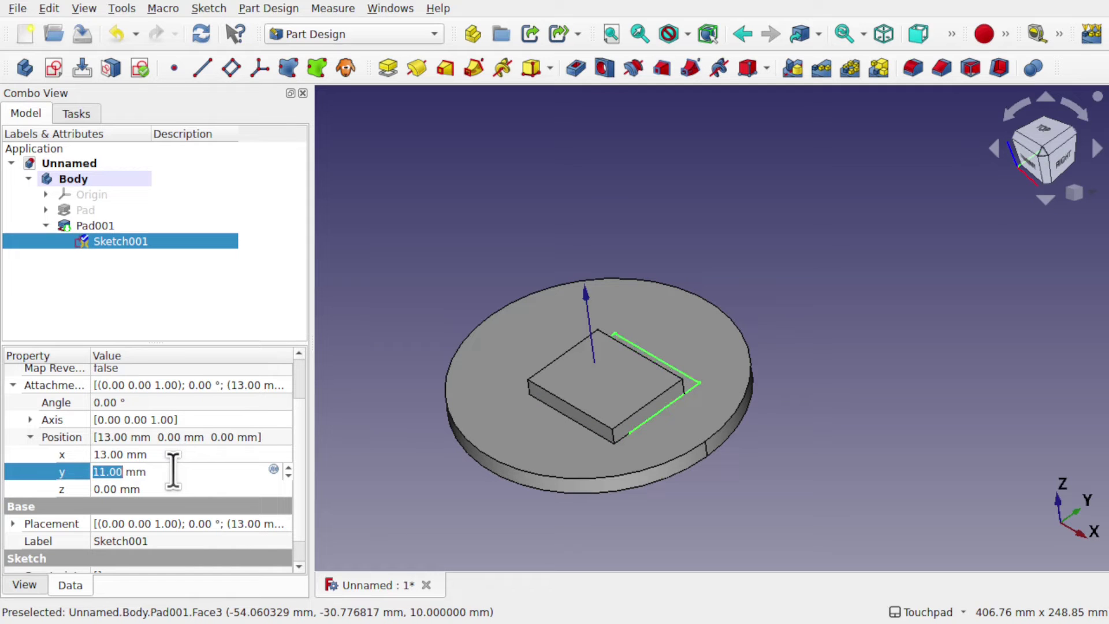
{"action": "left_click", "coordinate": [191, 489]}
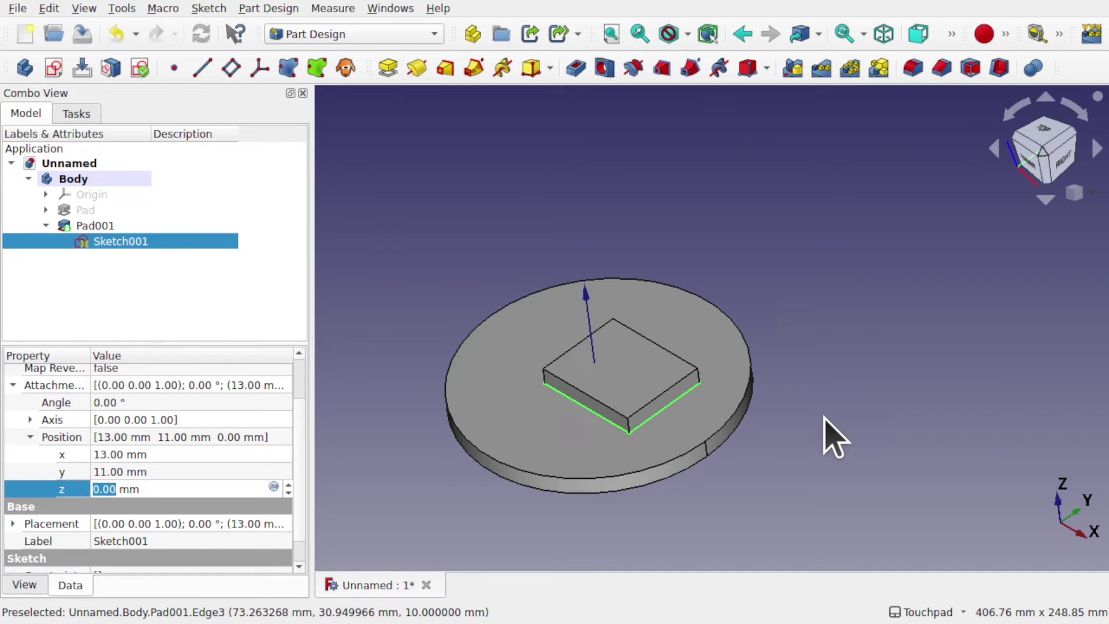
Set Pad001's length to 30 mm.
{"action": "left_click", "coordinate": [95, 210]}
{"action": "left_click", "coordinate": [97, 228]}
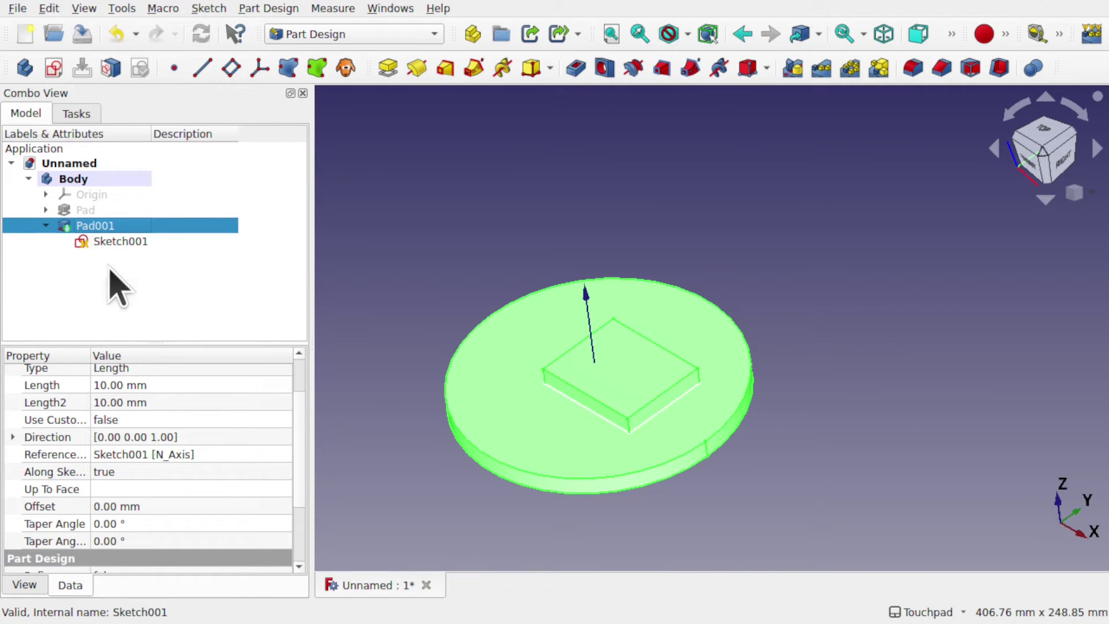
{"action": "left_click", "coordinate": [165, 385]}
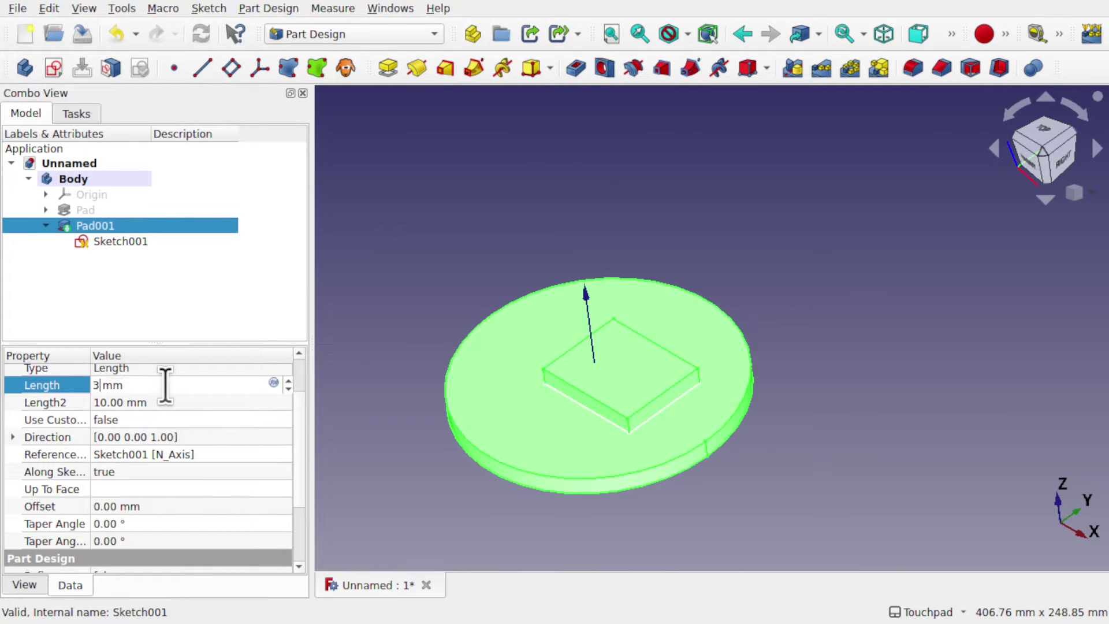
{"action": "key", "text": "Return"}
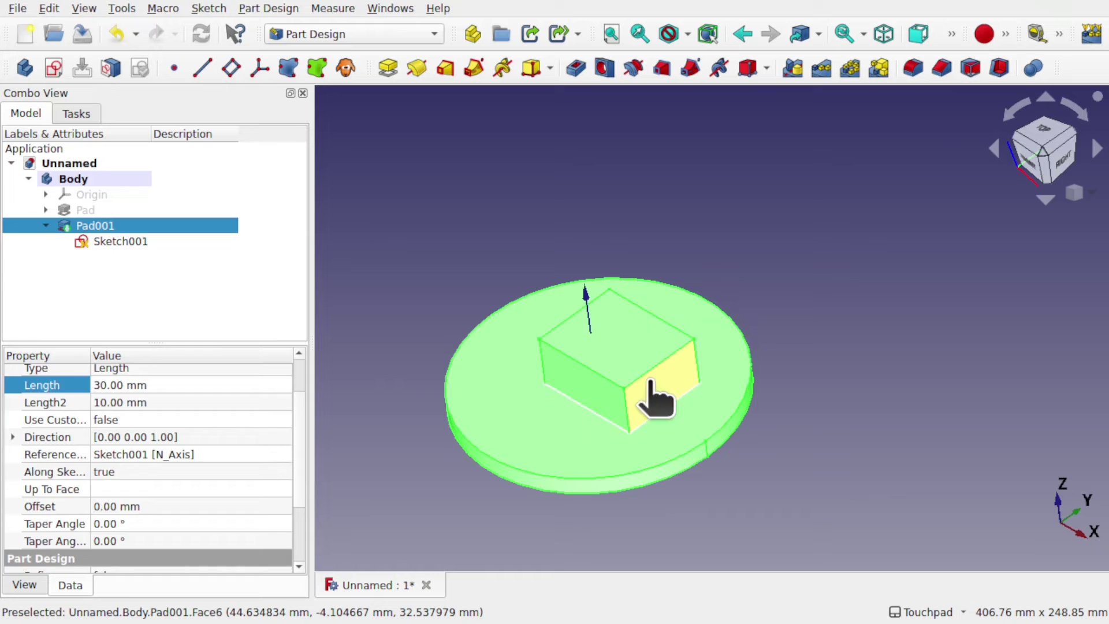
Sketch a small circle on the block's front side face.
{"action": "left_click", "coordinate": [723, 382]}
{"action": "left_click", "coordinate": [822, 377]}
{"action": "left_click", "coordinate": [663, 398]}
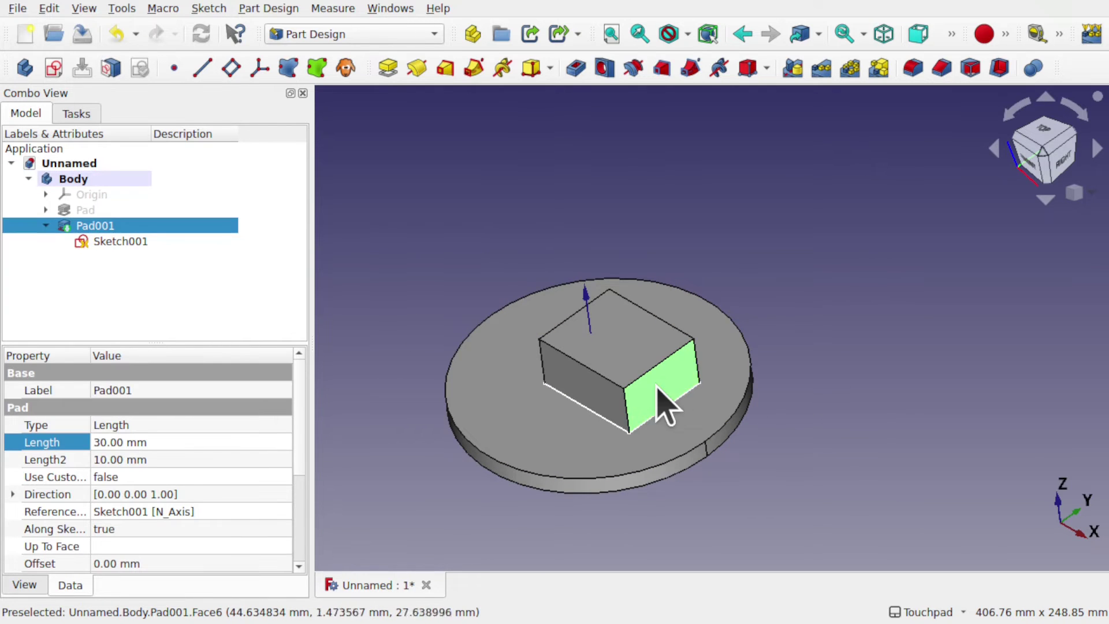
{"action": "left_click", "coordinate": [54, 68]}
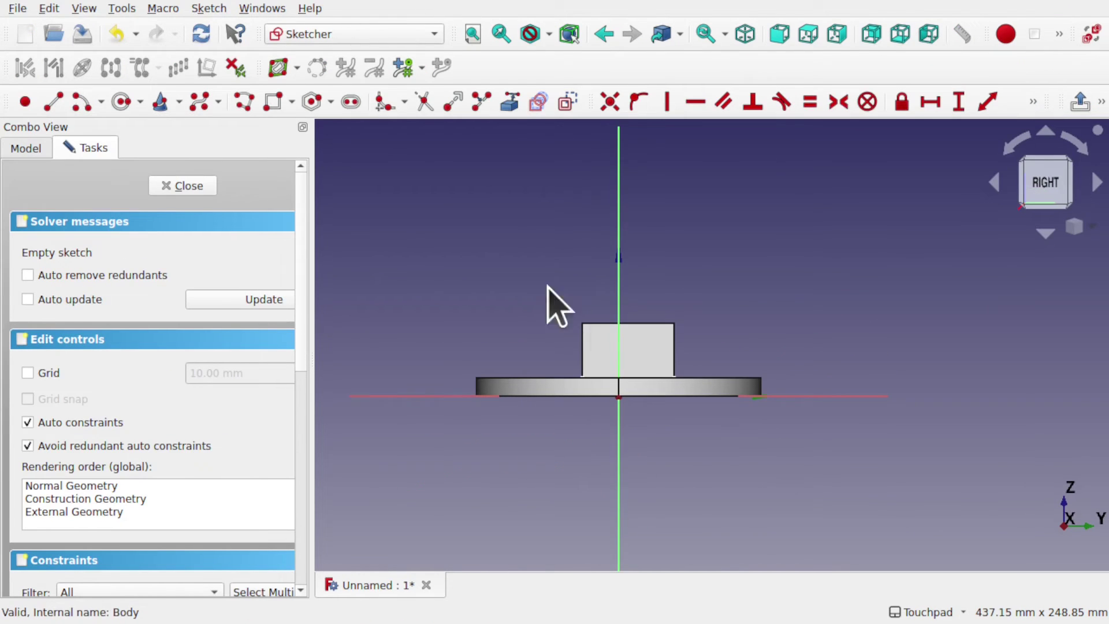
{"action": "left_click", "coordinate": [114, 110]}
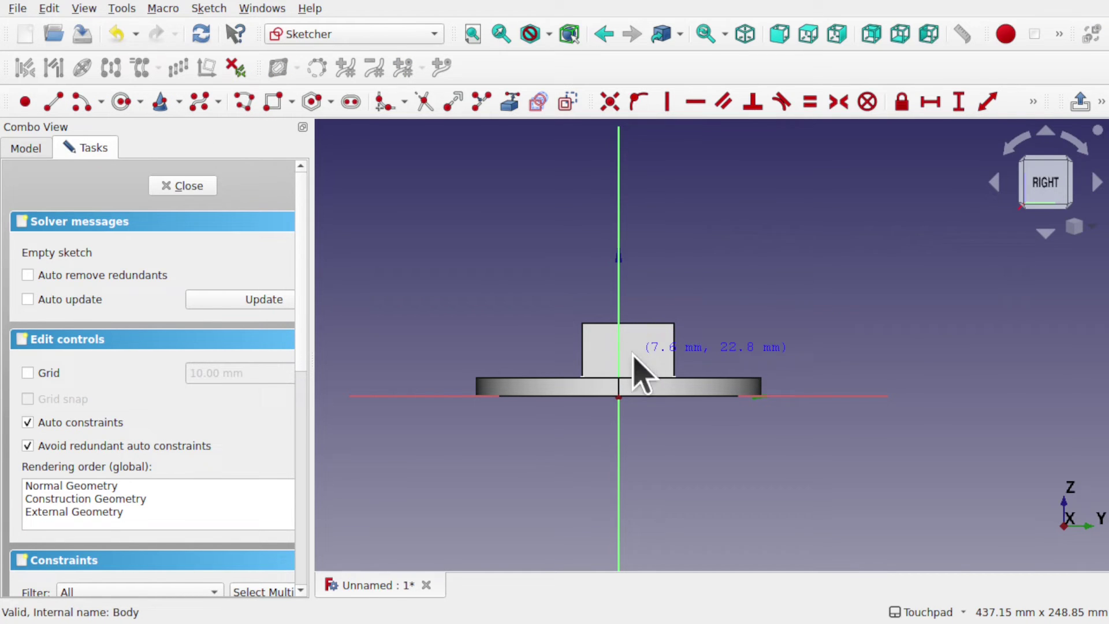
{"action": "left_click", "coordinate": [633, 354]}
{"action": "left_click", "coordinate": [653, 365]}
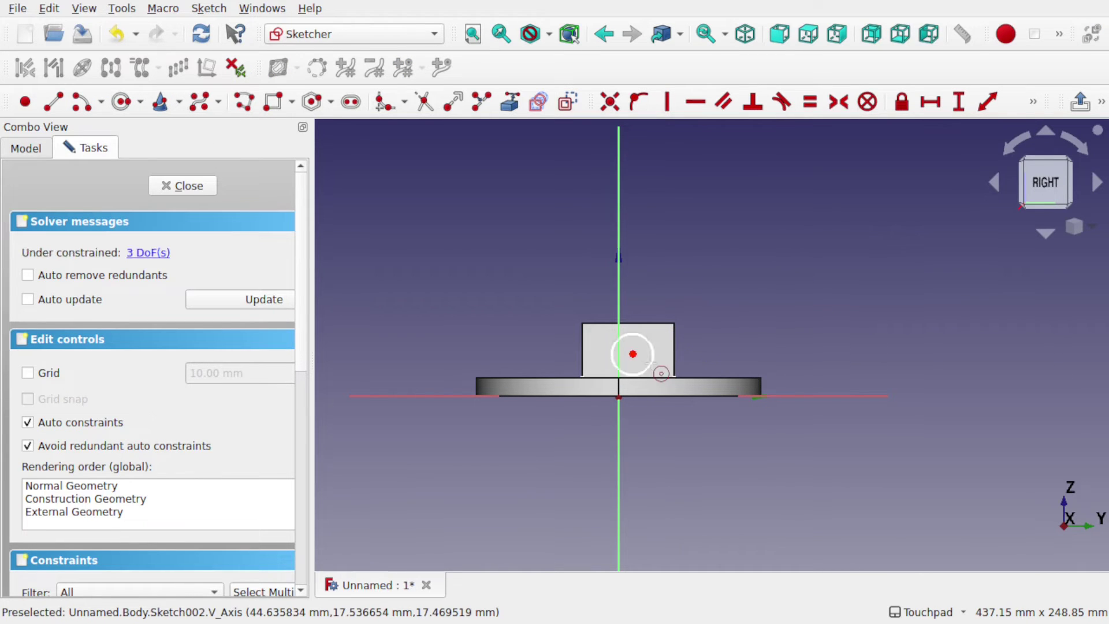
{"action": "left_click", "coordinate": [193, 184]}
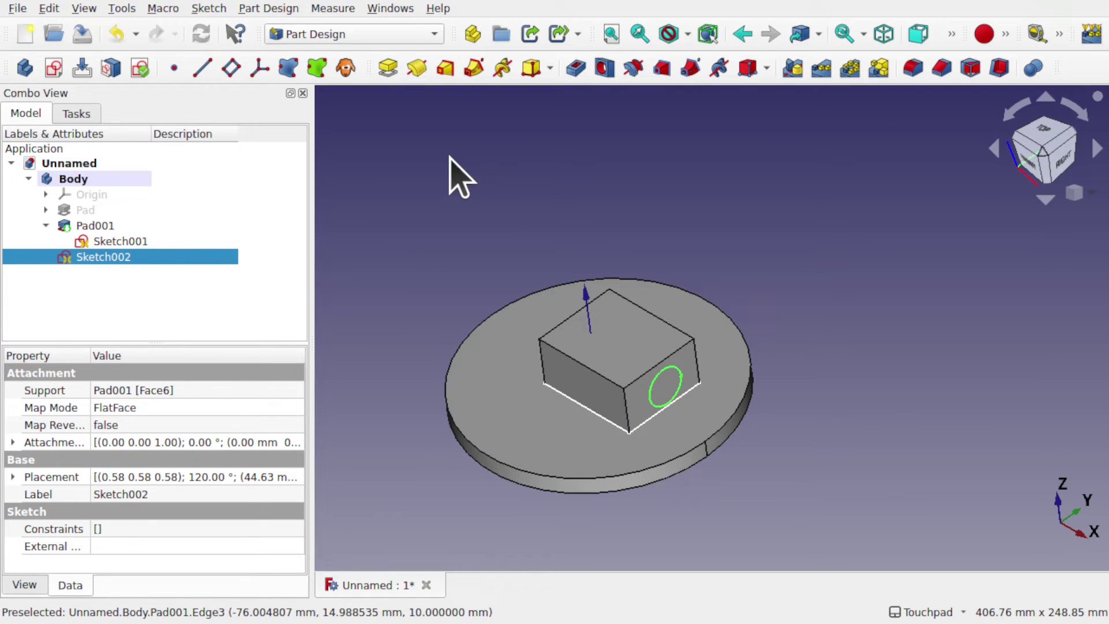
Pad the side circle 10 mm into Pad002 and orbit to inspect it.
{"action": "left_click", "coordinate": [388, 74]}
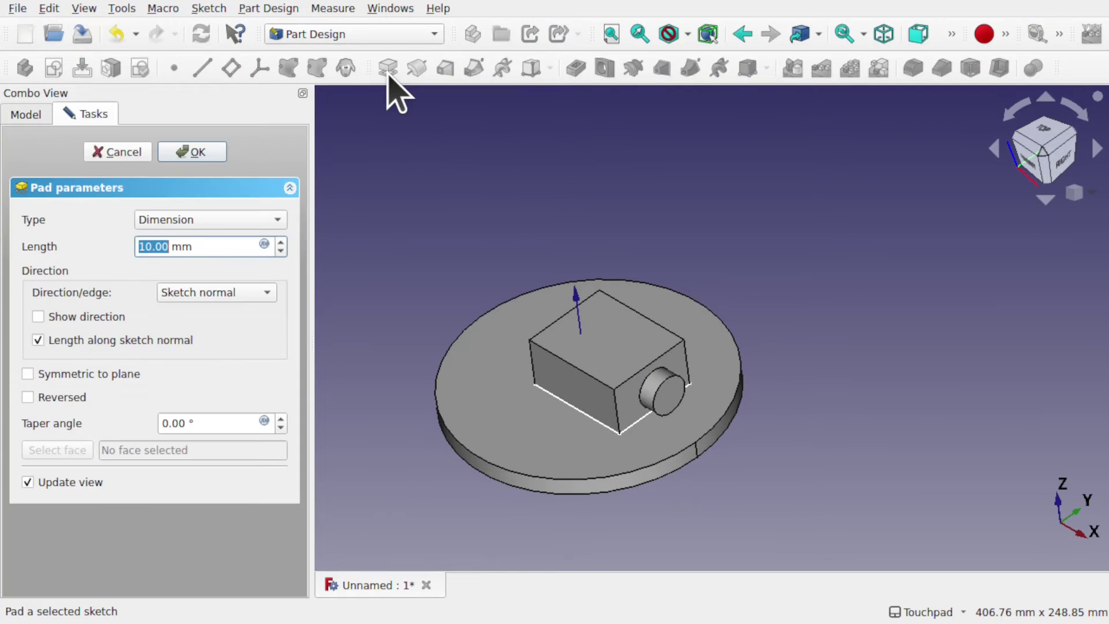
{"action": "left_click", "coordinate": [193, 151]}
{"action": "key", "text": "3"}
{"action": "left_click_drag", "start_coordinate": [574, 292], "coordinate": [630, 366], "text": "alt"}
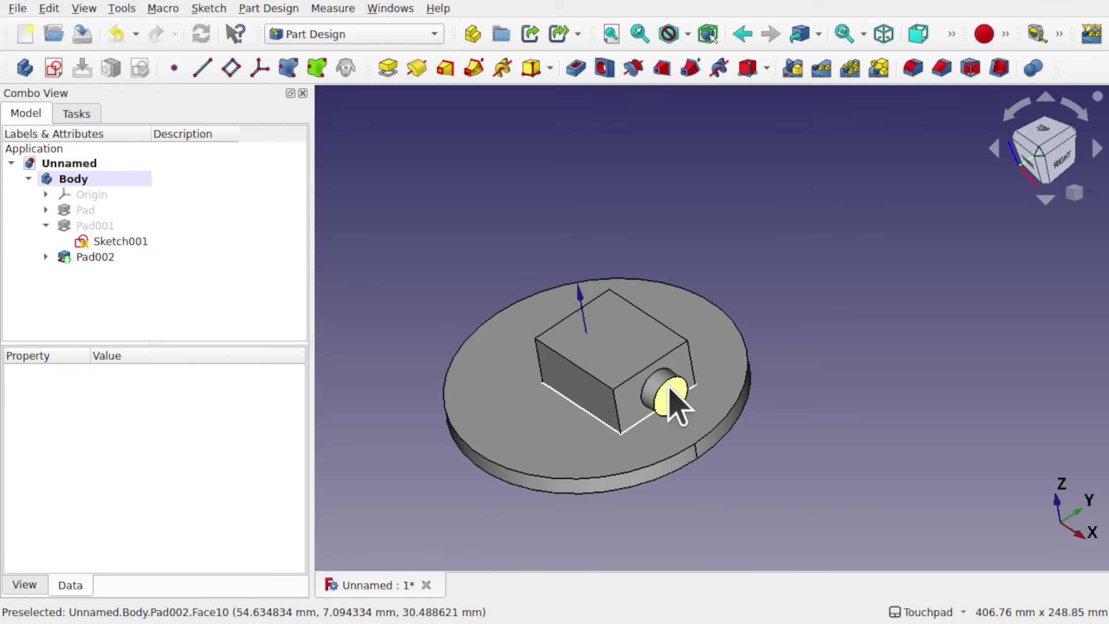
{"action": "left_click_drag", "start_coordinate": [751, 442], "coordinate": [718, 389], "text": "shift"}
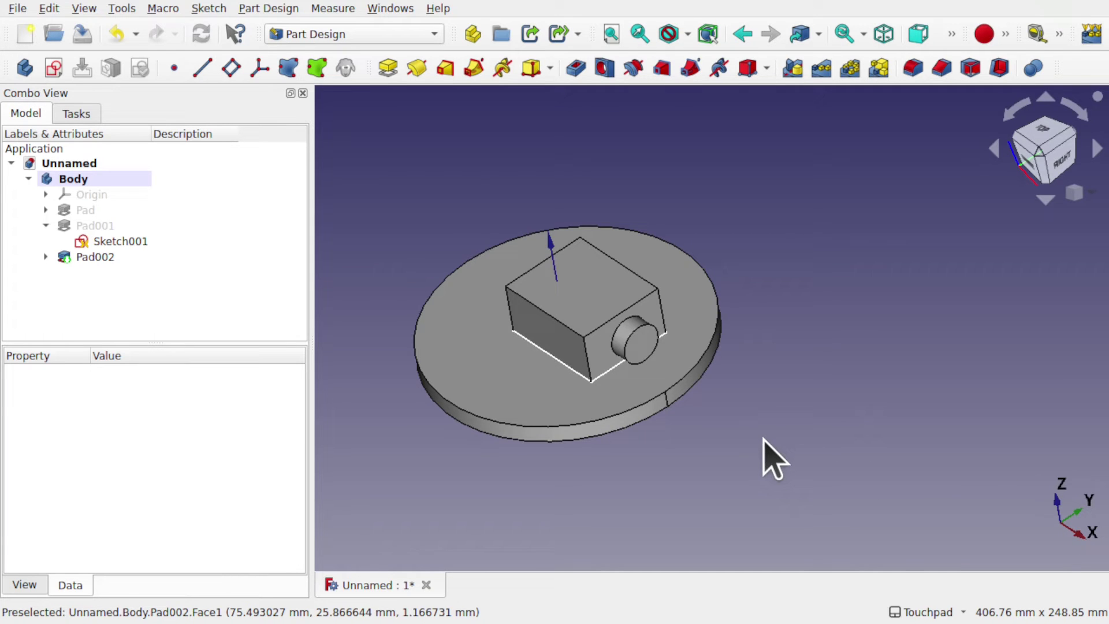
Move Sketch002's attachment offset to x -31 mm and y 5 mm, sliding the circle along the face.
{"action": "left_click", "coordinate": [46, 256]}
{"action": "left_click", "coordinate": [115, 272]}
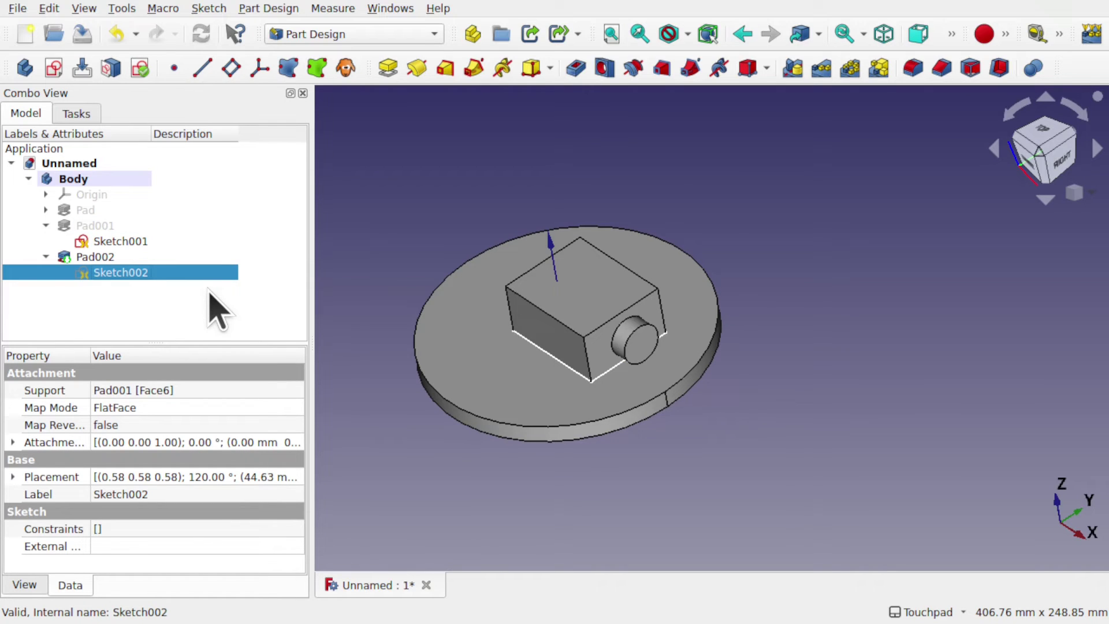
{"action": "left_click_drag", "start_coordinate": [485, 324], "coordinate": [875, 450], "text": "alt"}
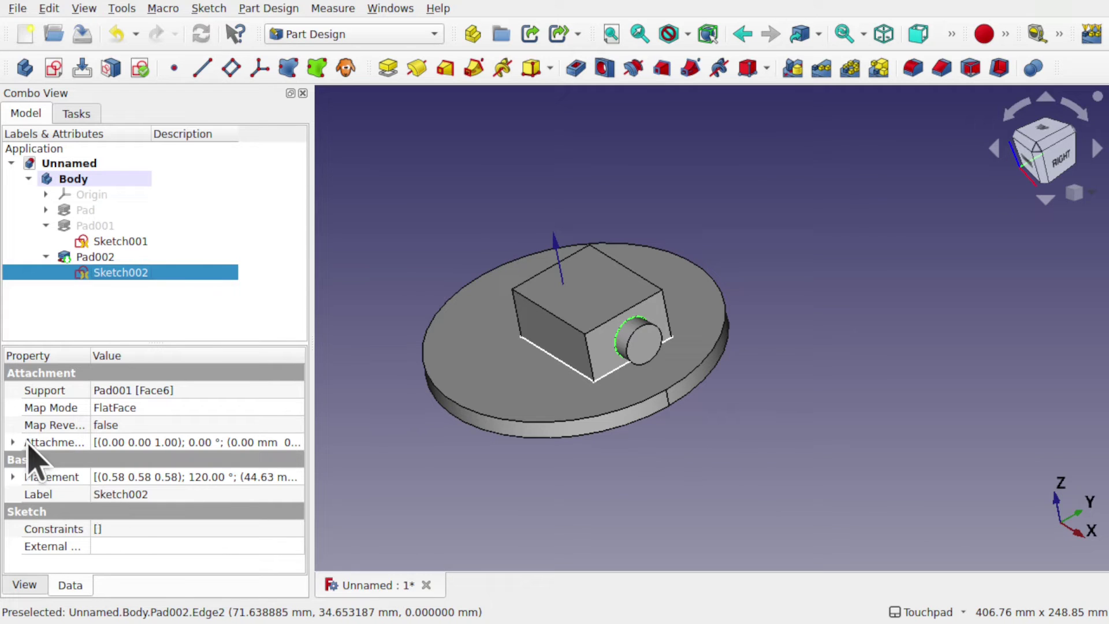
{"action": "left_click", "coordinate": [13, 443]}
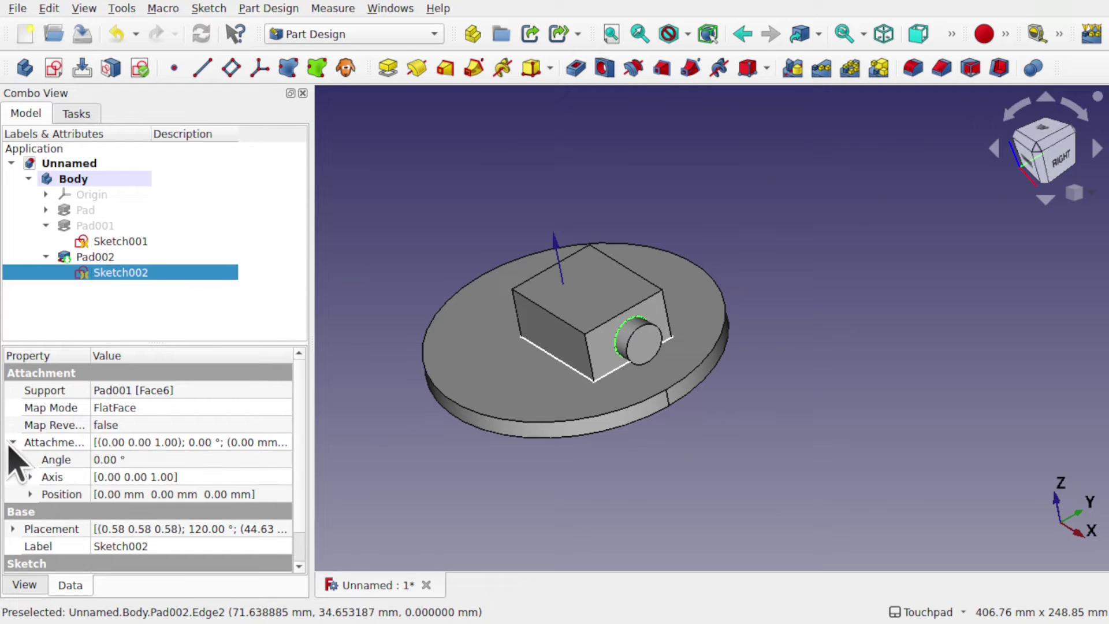
{"action": "left_click", "coordinate": [29, 495]}
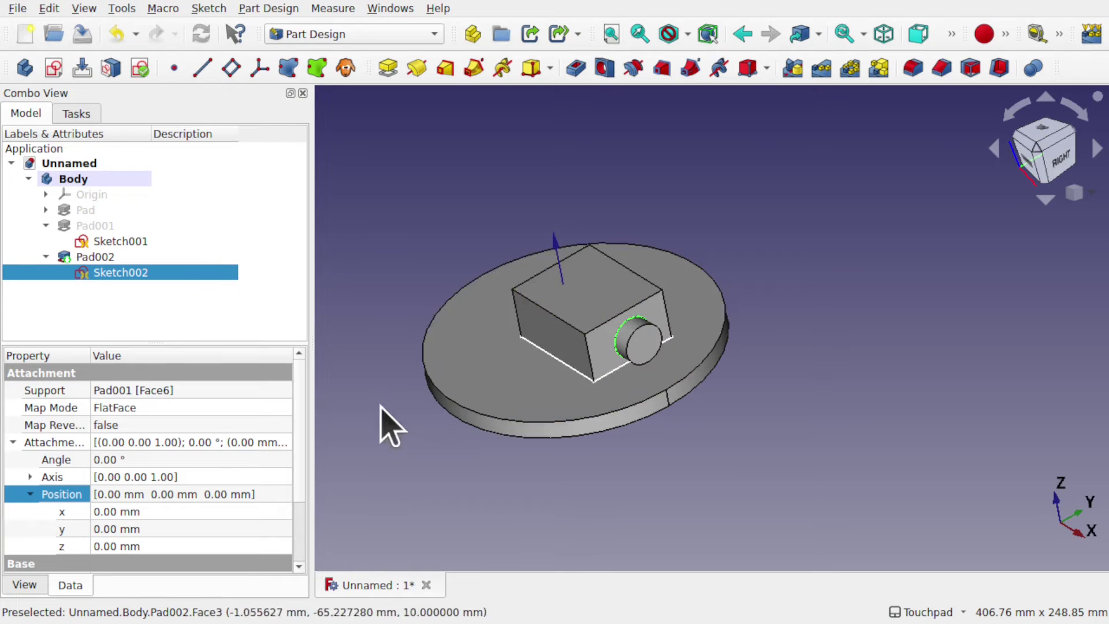
{"action": "left_click", "coordinate": [181, 542]}
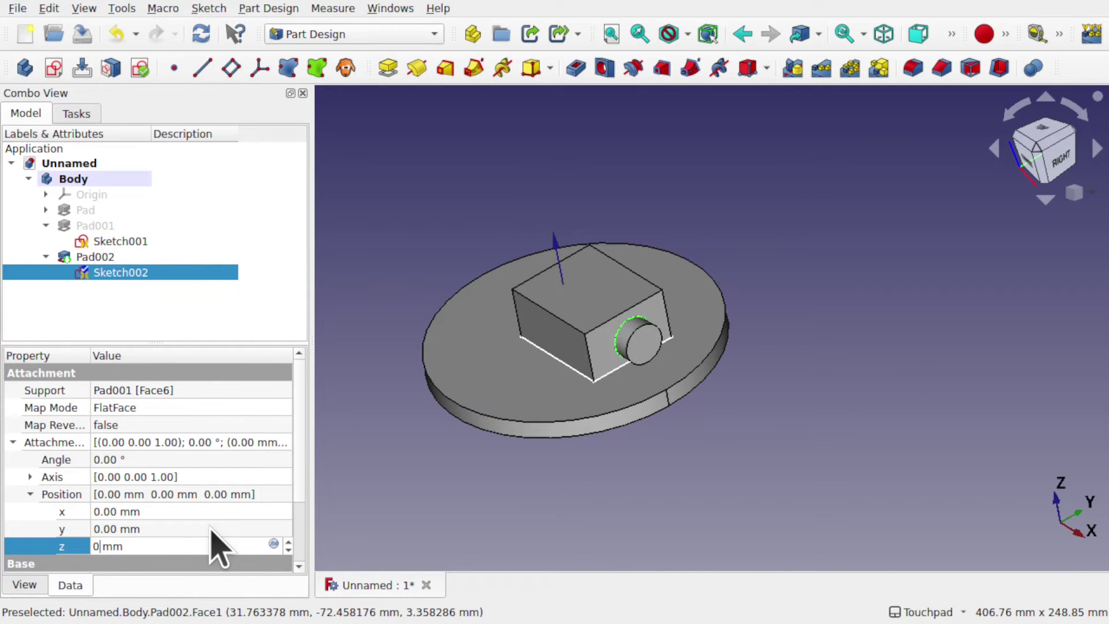
{"action": "type", "text": "0"}
{"action": "left_click", "coordinate": [177, 527]}
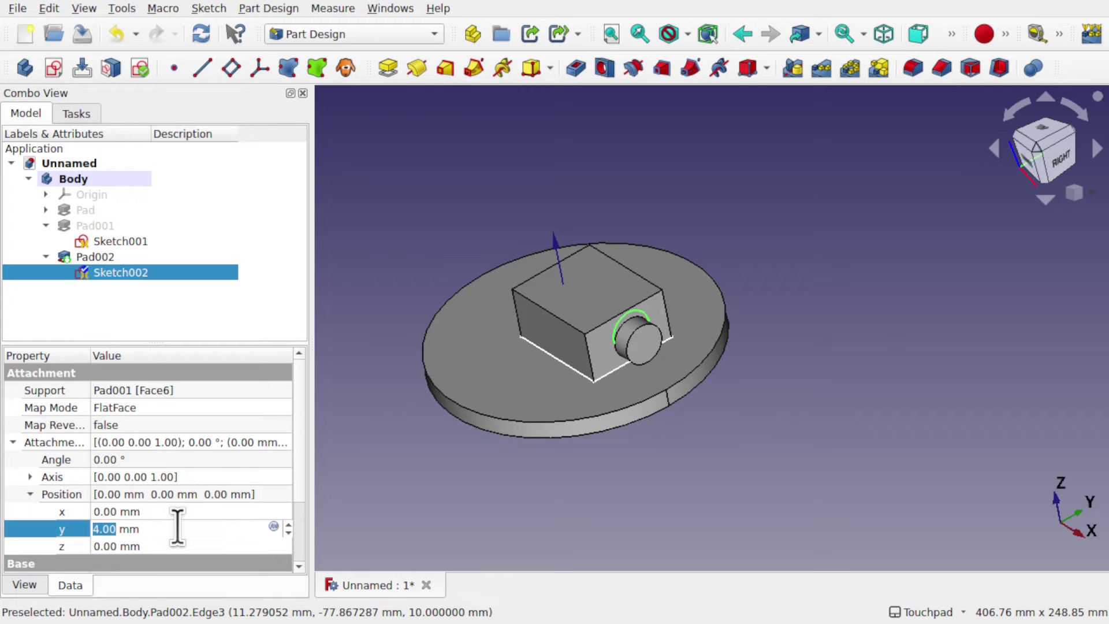
{"action": "left_click", "coordinate": [173, 512]}
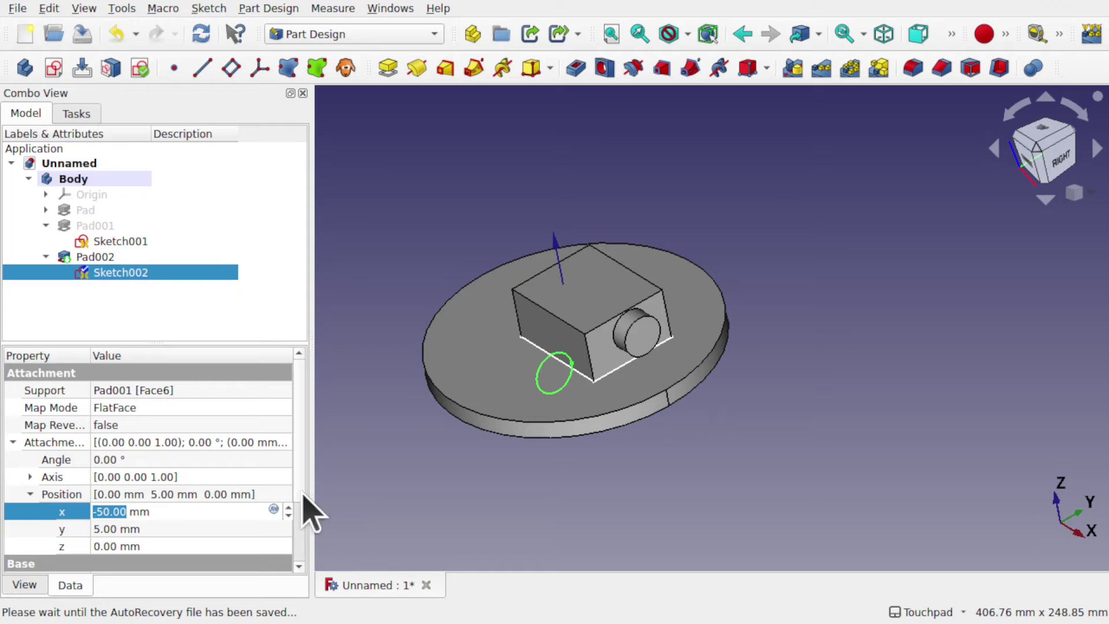
{"action": "key", "text": "Down"}
{"action": "key", "text": "Down"}
{"action": "key", "text": "Down"}
{"action": "key", "text": "Down"}
{"action": "key", "text": "Down"}
{"action": "key", "text": "Down"}
{"action": "key", "text": "Down"}
{"action": "key", "text": "Down"}
{"action": "key", "text": "Down"}
{"action": "key", "text": "Down"}
{"action": "key", "text": "Down"}
{"action": "key", "text": "Down"}
{"action": "key", "text": "Down"}
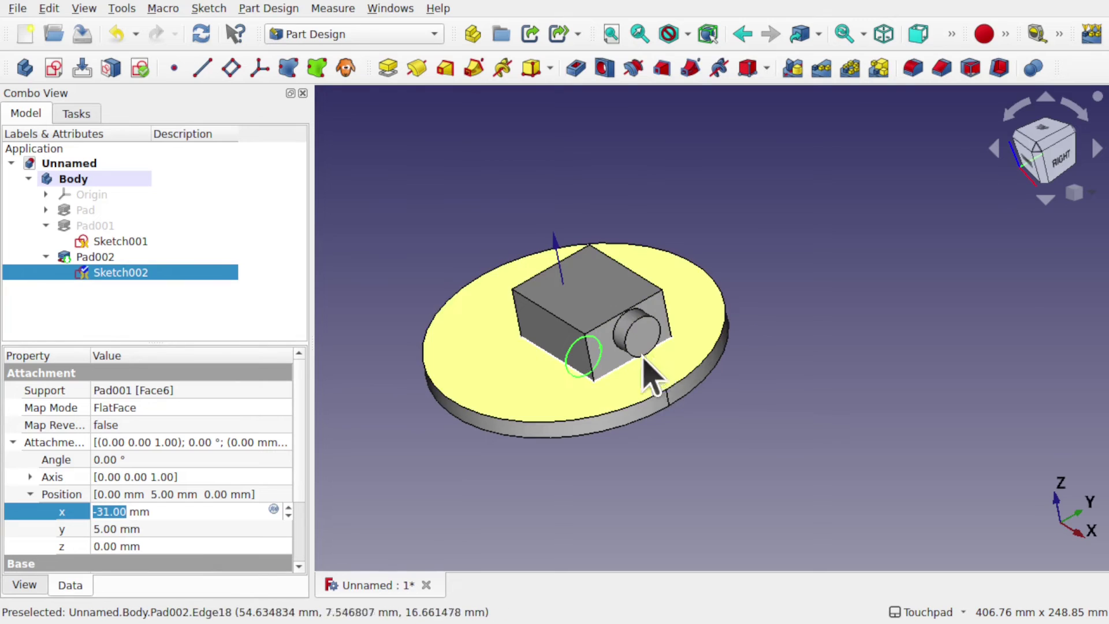
{"action": "middle_click_drag", "start_coordinate": [643, 357], "coordinate": [552, 287]}
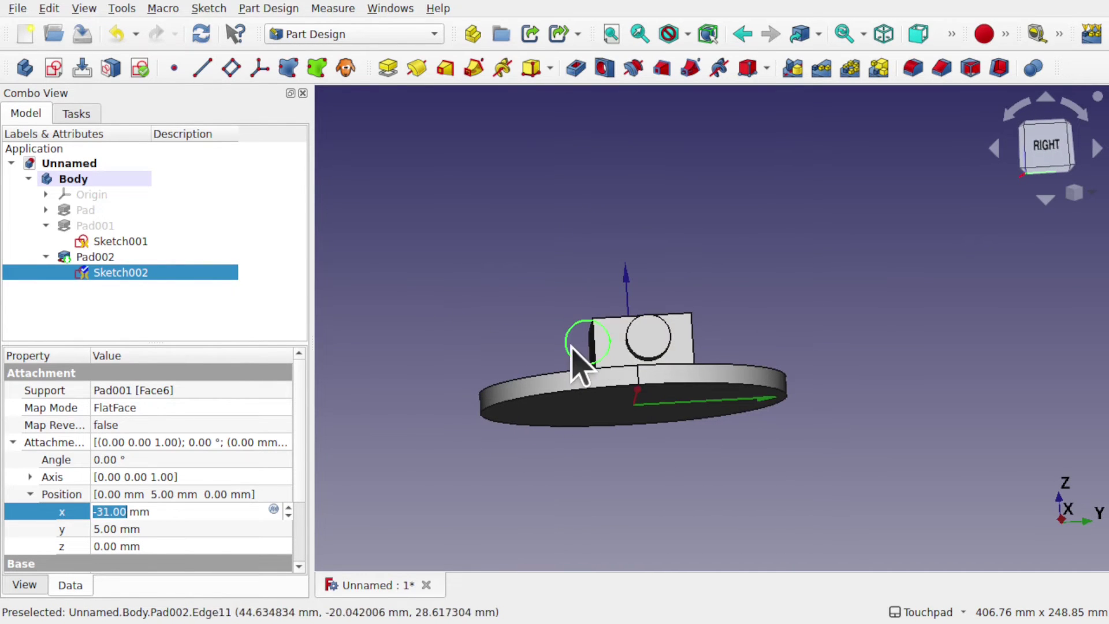
Commit Sketch002's -31 mm x offset (y 5 mm), review it in Sketcher, and close it.
{"action": "double_click", "coordinate": [119, 272]}
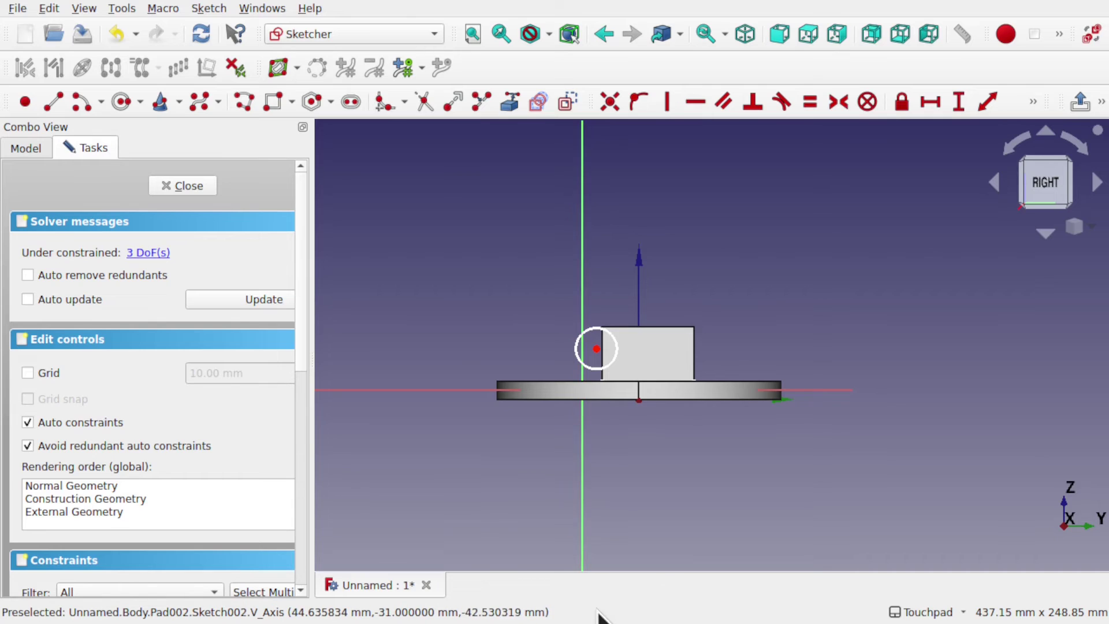
{"action": "mouse_move", "coordinate": [601, 611]}
{"action": "left_mouse_down", "text": "alt"}
{"action": "mouse_move", "coordinate": [644, 485]}
{"action": "mouse_move", "coordinate": [643, 401]}
{"action": "mouse_move", "coordinate": [627, 462]}
{"action": "left_mouse_up", "text": "alt"}
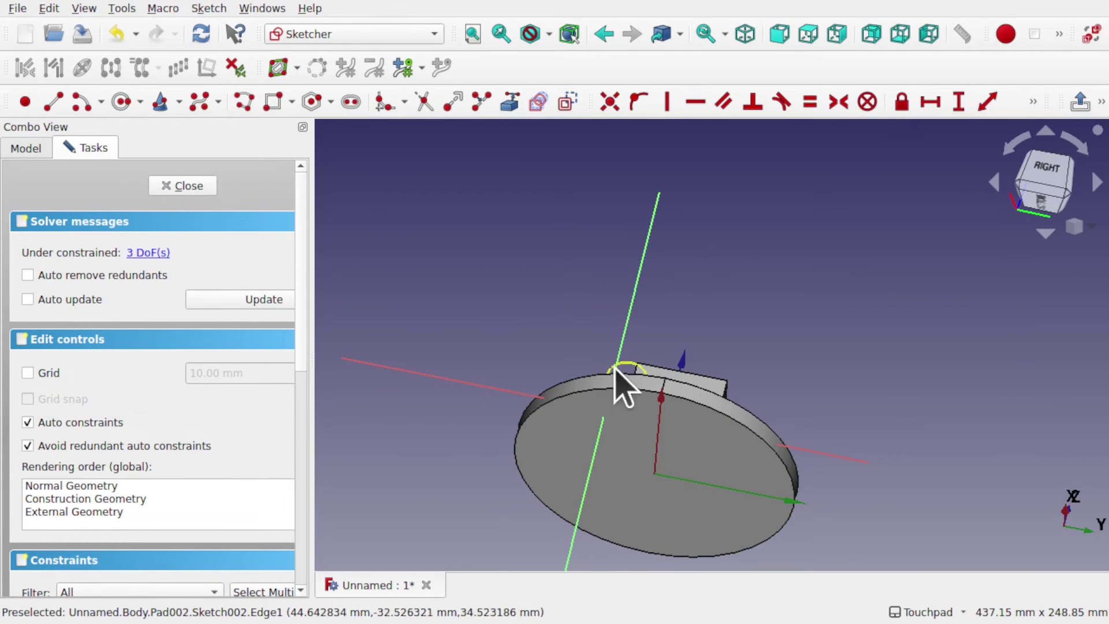
{"action": "left_click_drag", "start_coordinate": [618, 384], "coordinate": [664, 292], "text": "alt"}
{"action": "left_click_drag", "start_coordinate": [582, 469], "coordinate": [587, 511], "text": "alt"}
{"action": "left_click", "coordinate": [189, 185]}
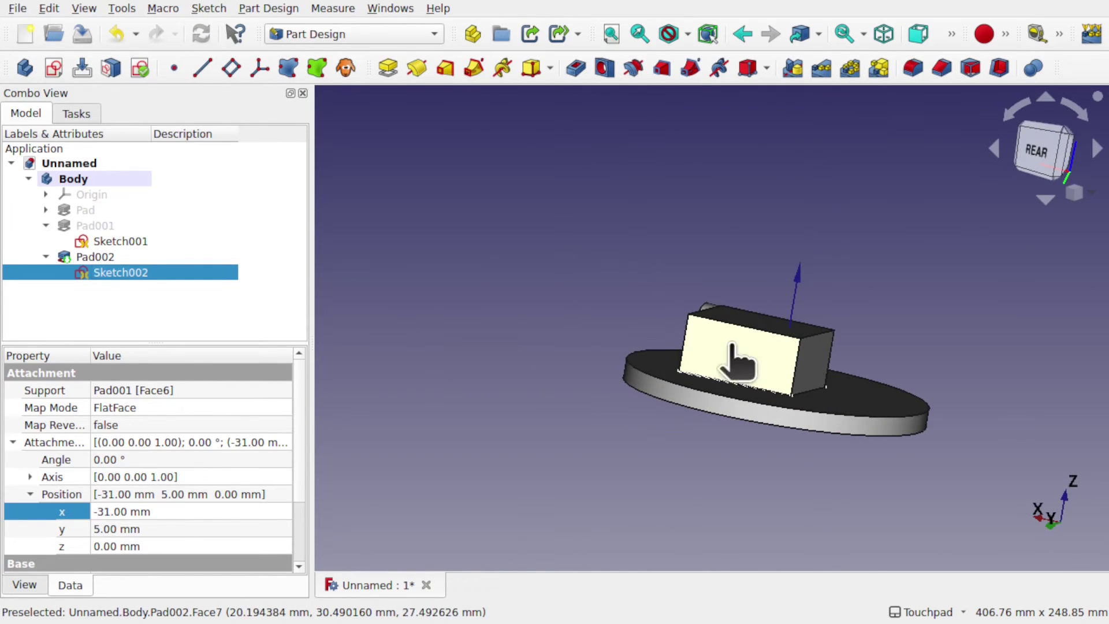
{"action": "left_click", "coordinate": [737, 371]}
Switch to the Part workbench and add a primitive cylinder.
{"action": "left_click", "coordinate": [537, 289]}
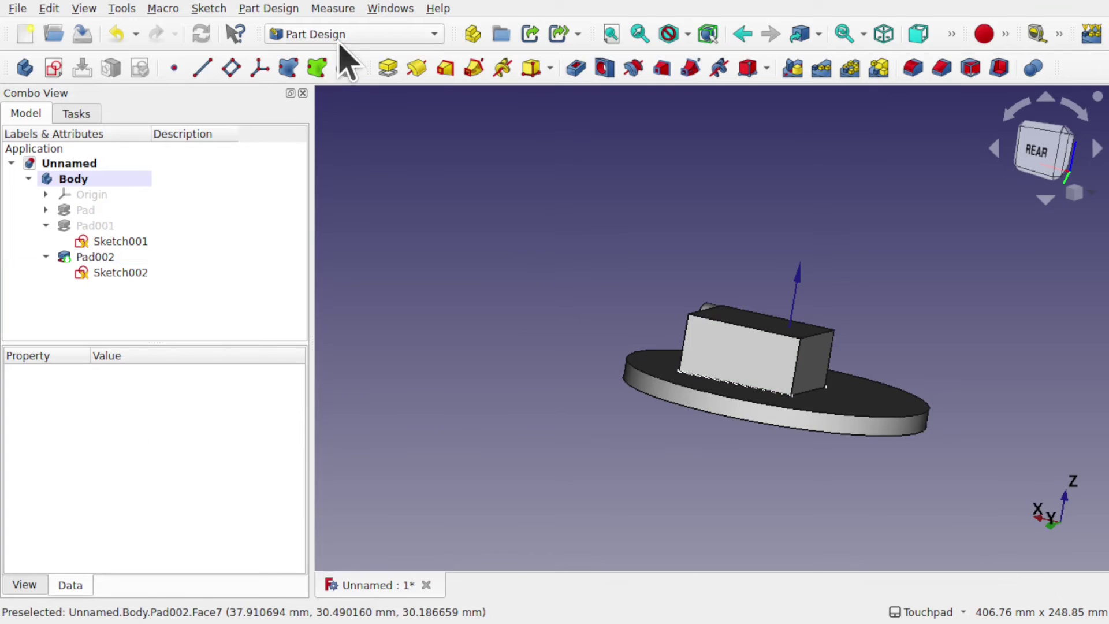
{"action": "left_click", "coordinate": [345, 39]}
{"action": "left_click", "coordinate": [325, 320]}
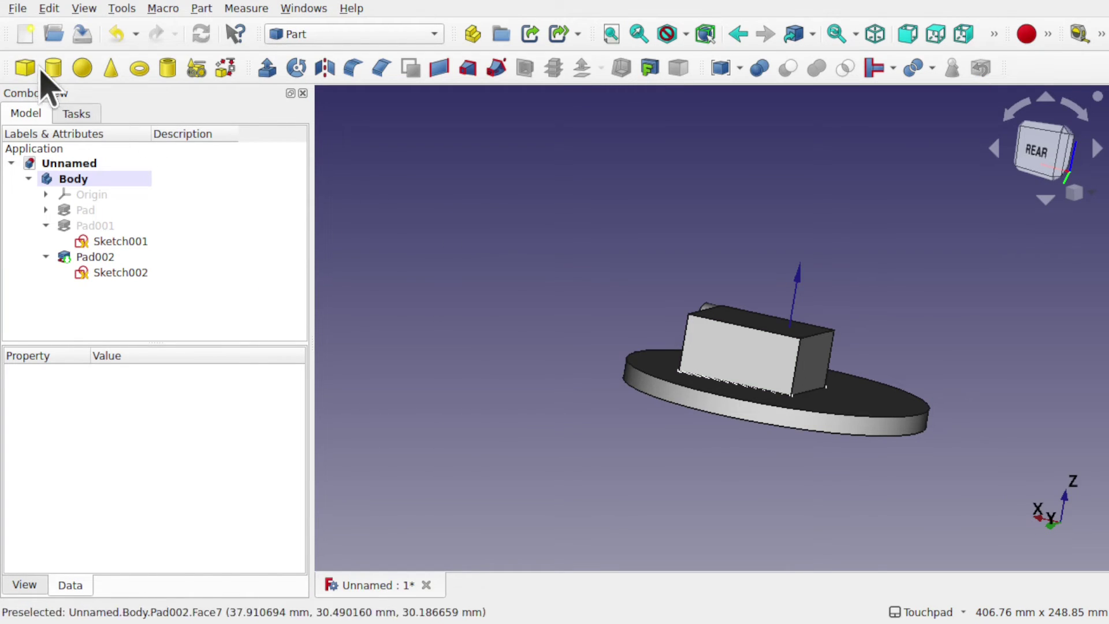
{"action": "left_click", "coordinate": [53, 68]}
{"action": "middle_click_drag", "start_coordinate": [537, 306], "coordinate": [583, 361]}
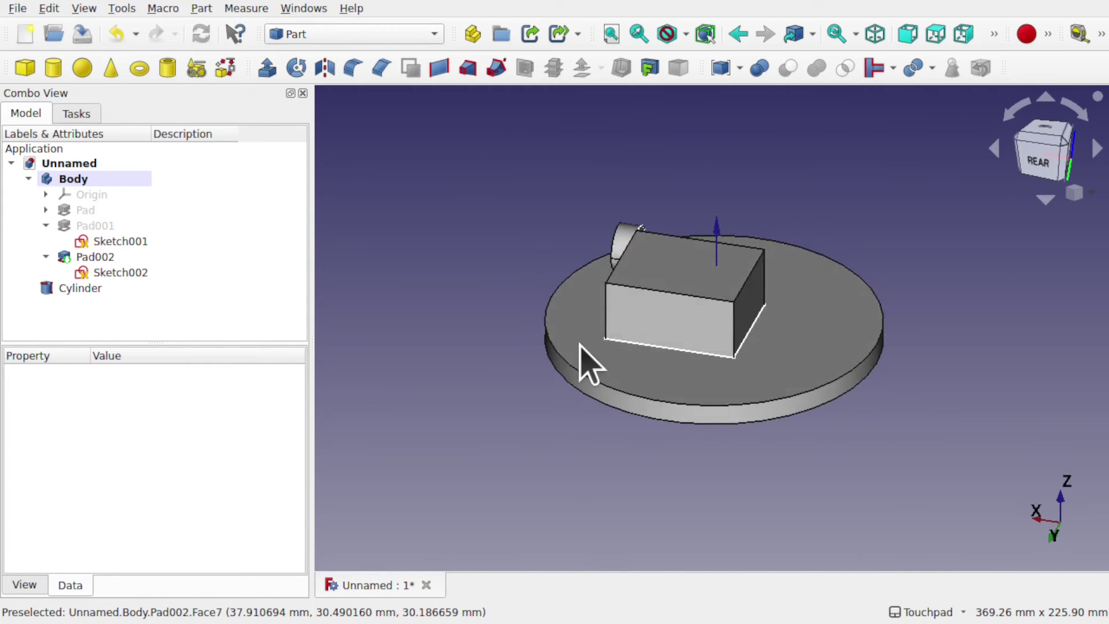
Transform the cylinder to sit above the box and set its radius to 10 mm.
{"action": "left_click", "coordinate": [94, 289]}
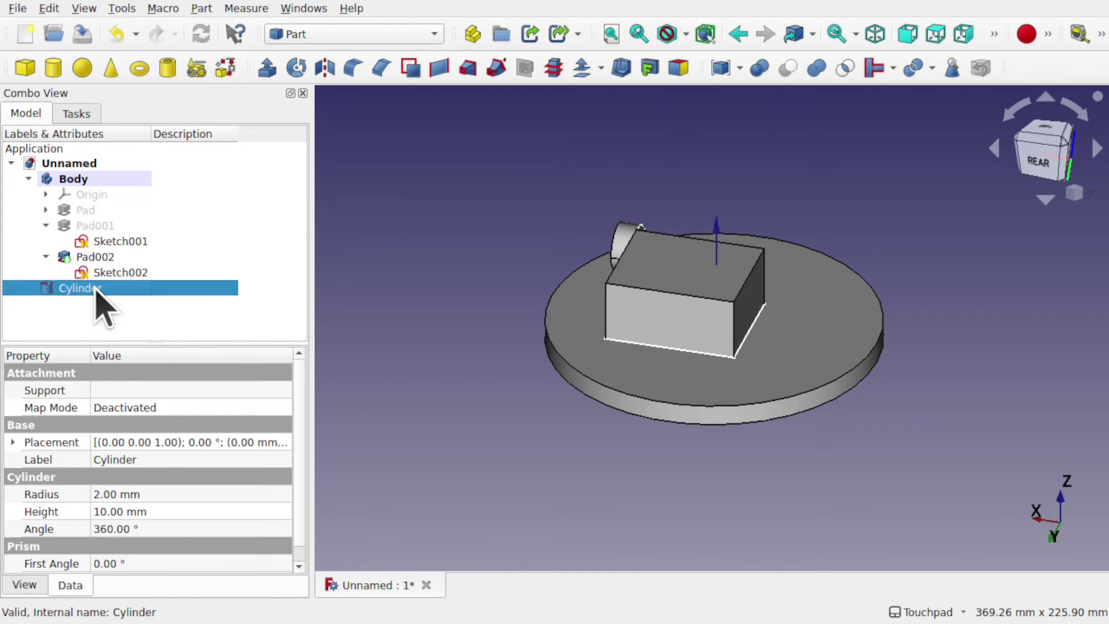
{"action": "right_click", "coordinate": [95, 289]}
{"action": "left_click", "coordinate": [188, 53]}
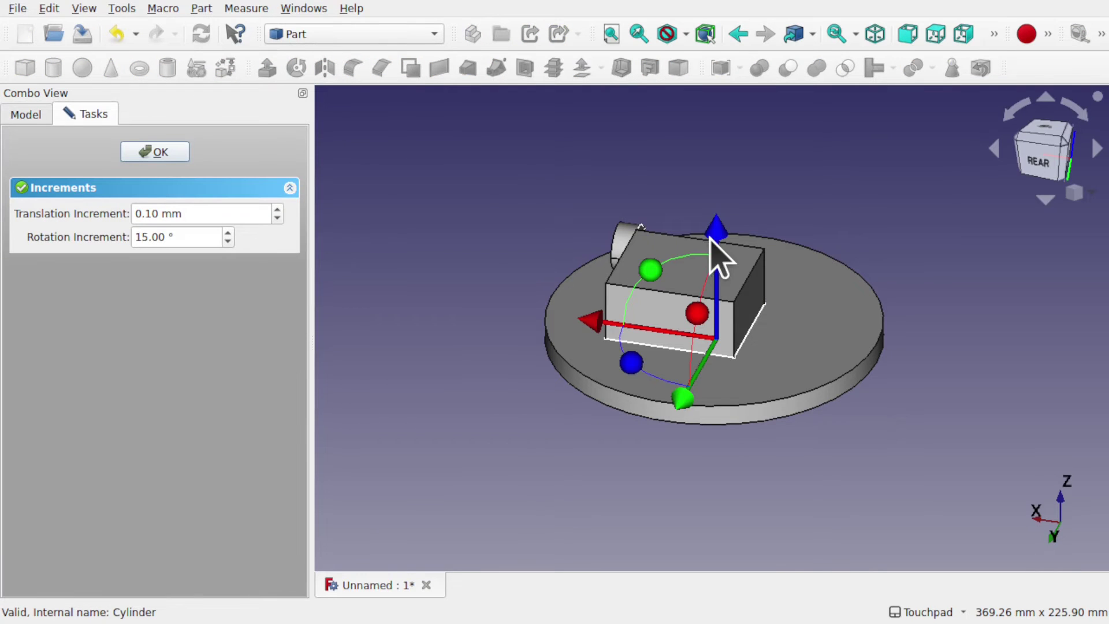
{"action": "left_click_drag", "start_coordinate": [710, 238], "coordinate": [708, 88]}
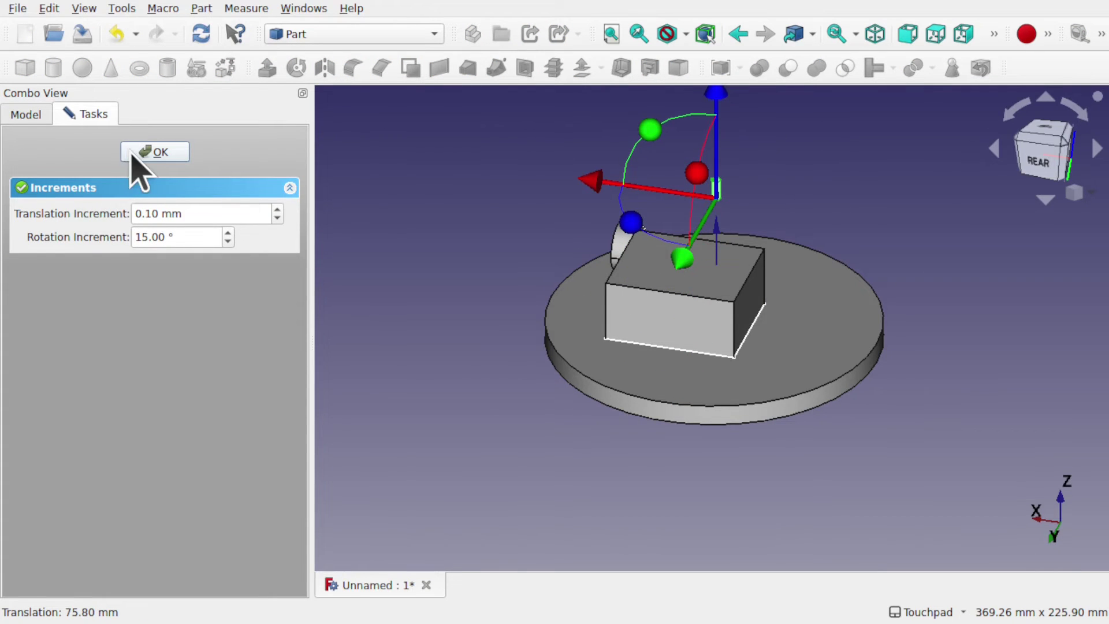
{"action": "left_click", "coordinate": [151, 153]}
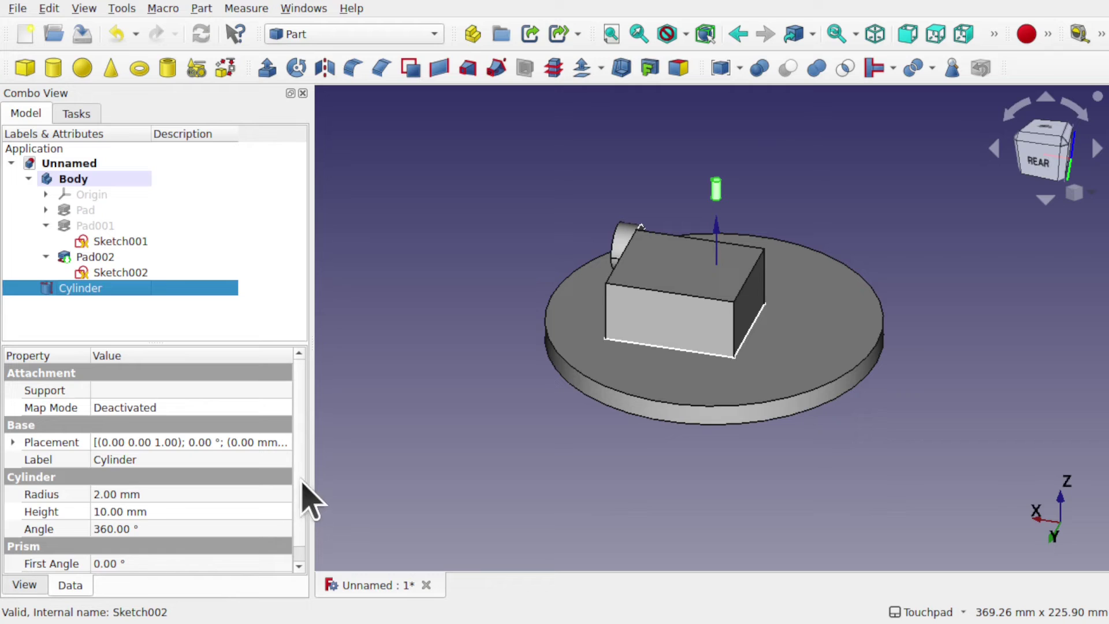
{"action": "left_click", "coordinate": [213, 493]}
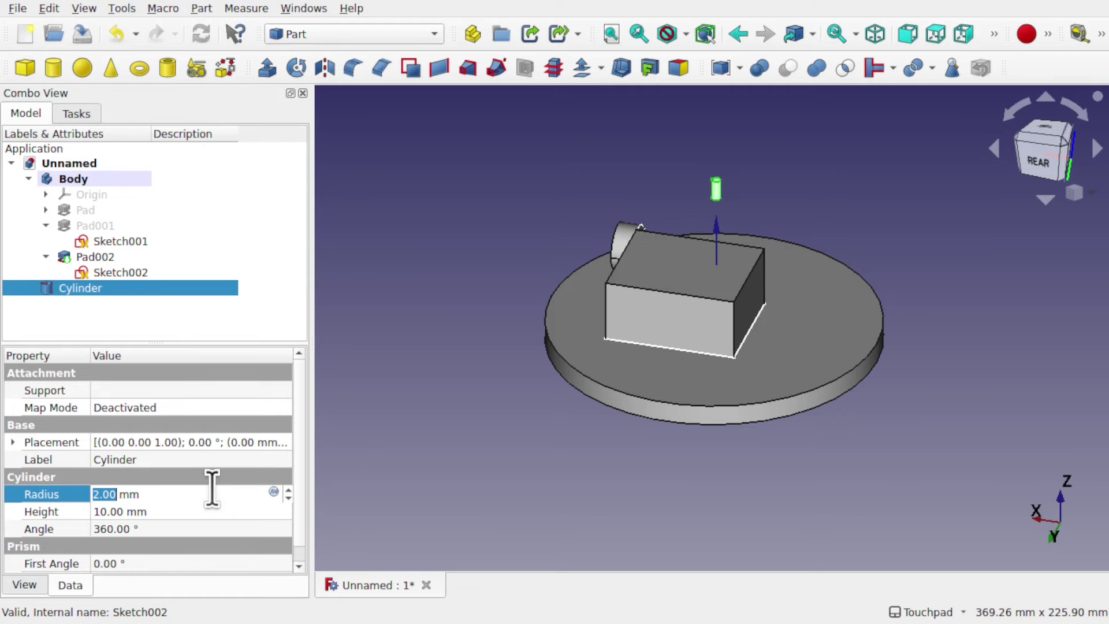
{"action": "type", "text": "10"}
{"action": "key", "text": "Return"}
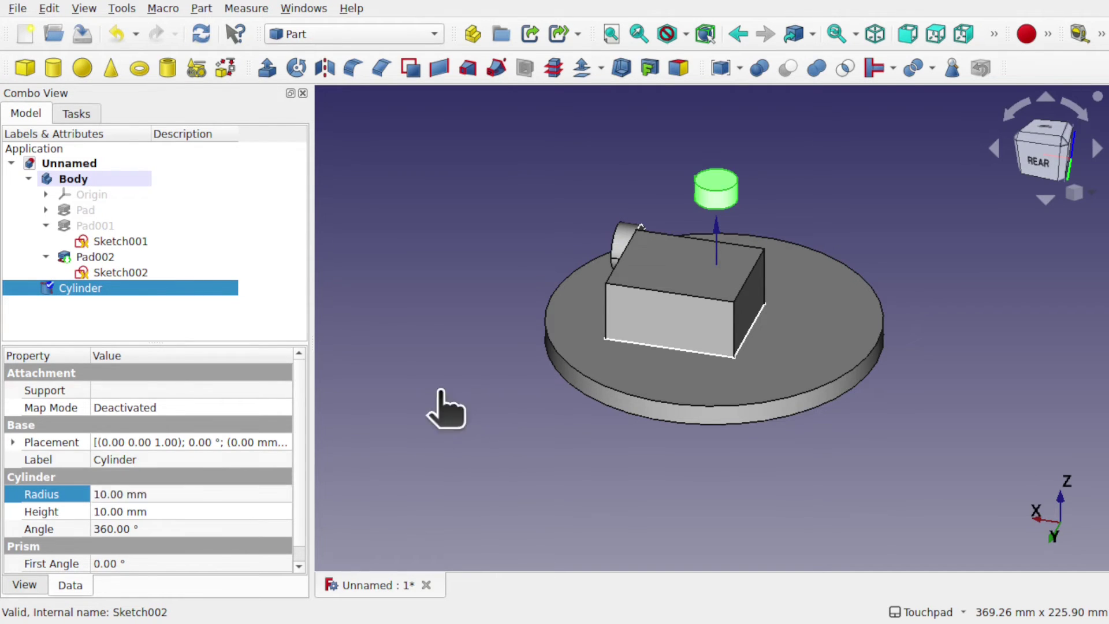
{"action": "left_click", "coordinate": [440, 403]}
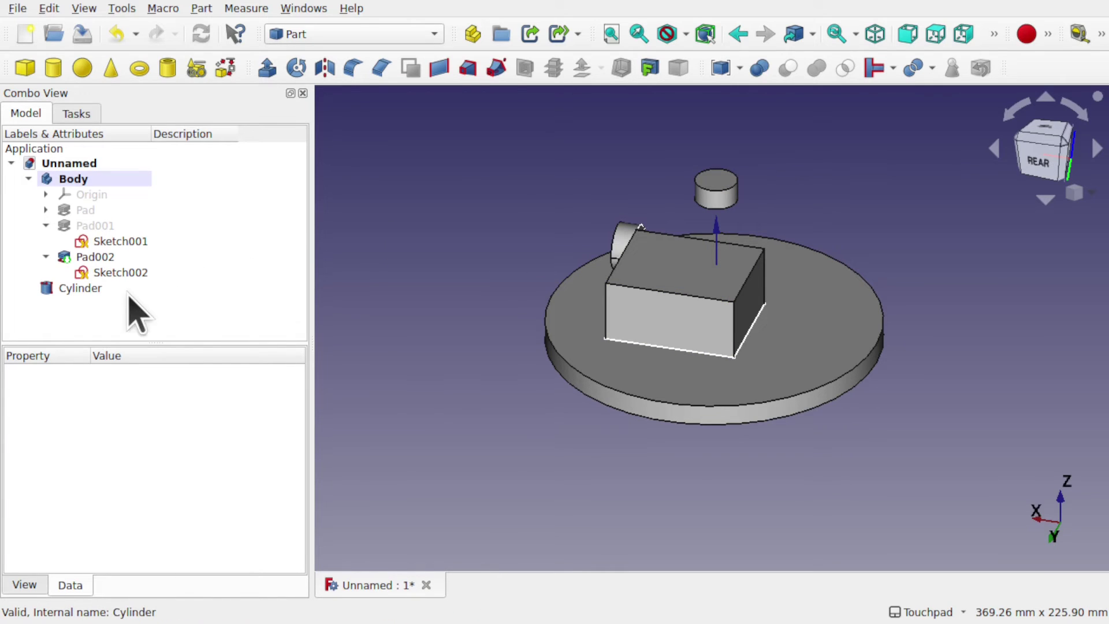
Attach the Cylinder to Pad002 Face7 in XY on plane mode.
{"action": "left_click", "coordinate": [98, 290]}
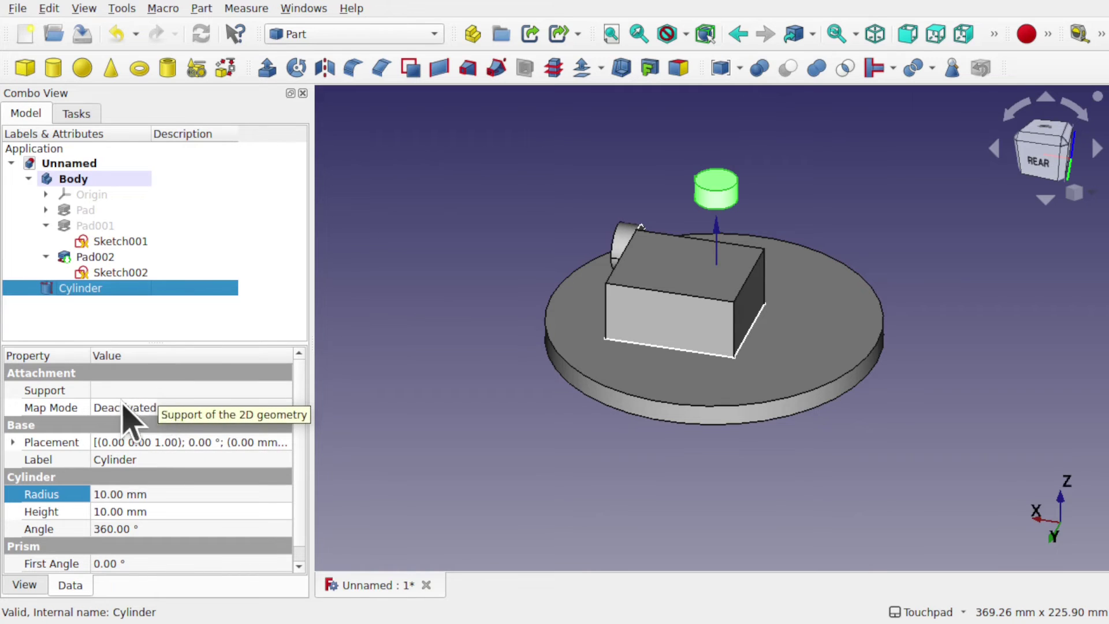
{"action": "left_click", "coordinate": [280, 407]}
{"action": "left_click", "coordinate": [284, 407]}
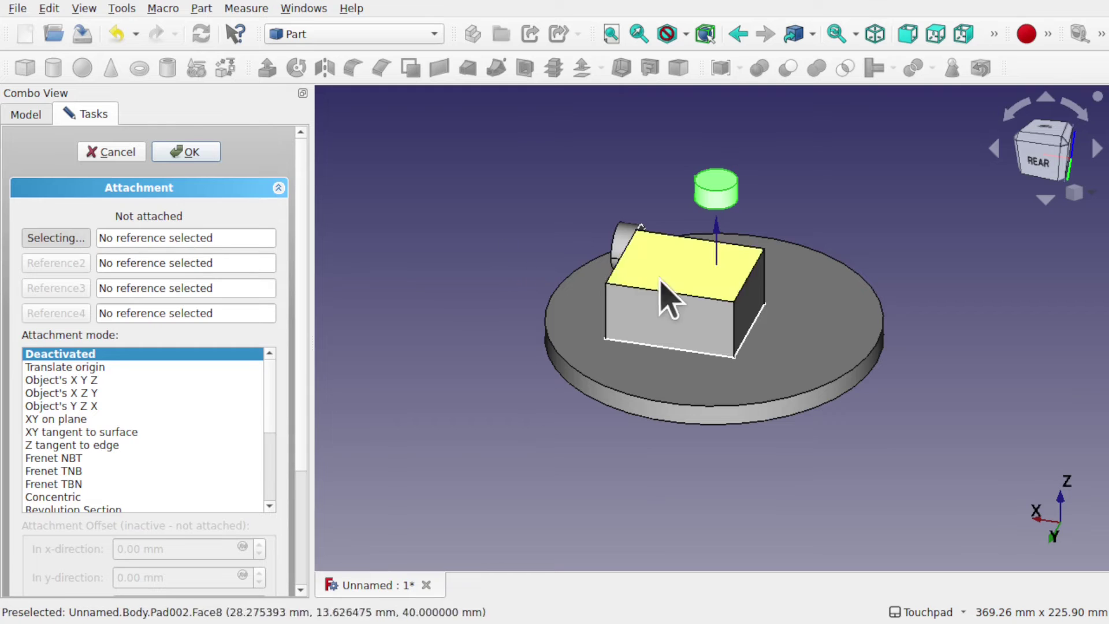
{"action": "left_click", "coordinate": [668, 333]}
Give the Cylinder's attachment a 26 mm y-direction offset, checking it from the rear view.
{"action": "middle_click_drag", "start_coordinate": [698, 340], "coordinate": [696, 398]}
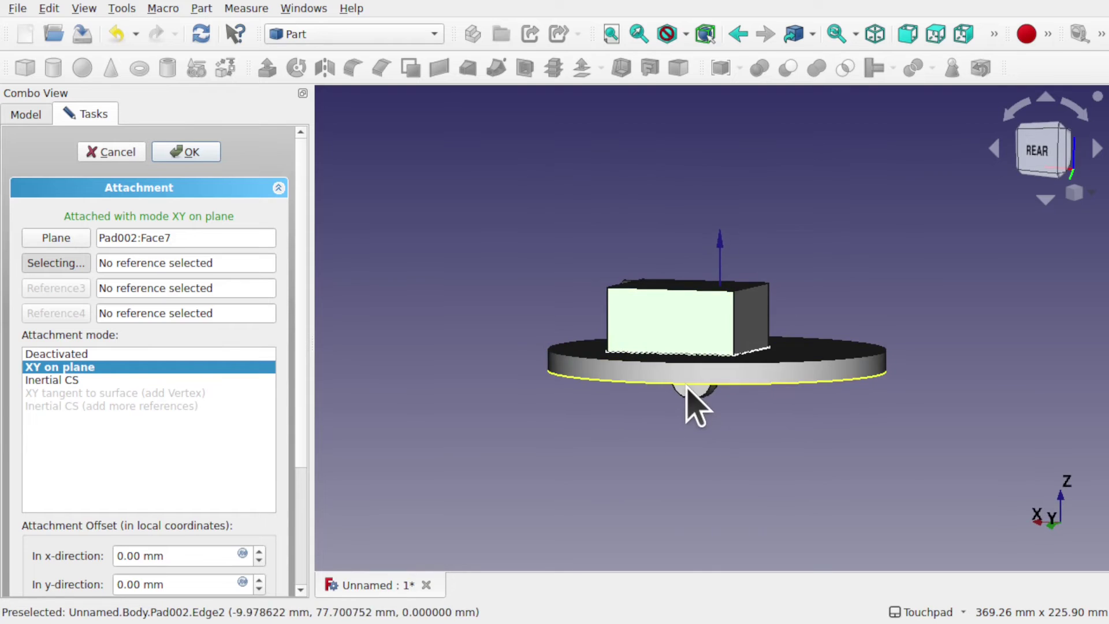
{"action": "key", "text": "4"}
{"action": "left_click_drag", "start_coordinate": [306, 387], "coordinate": [308, 509]}
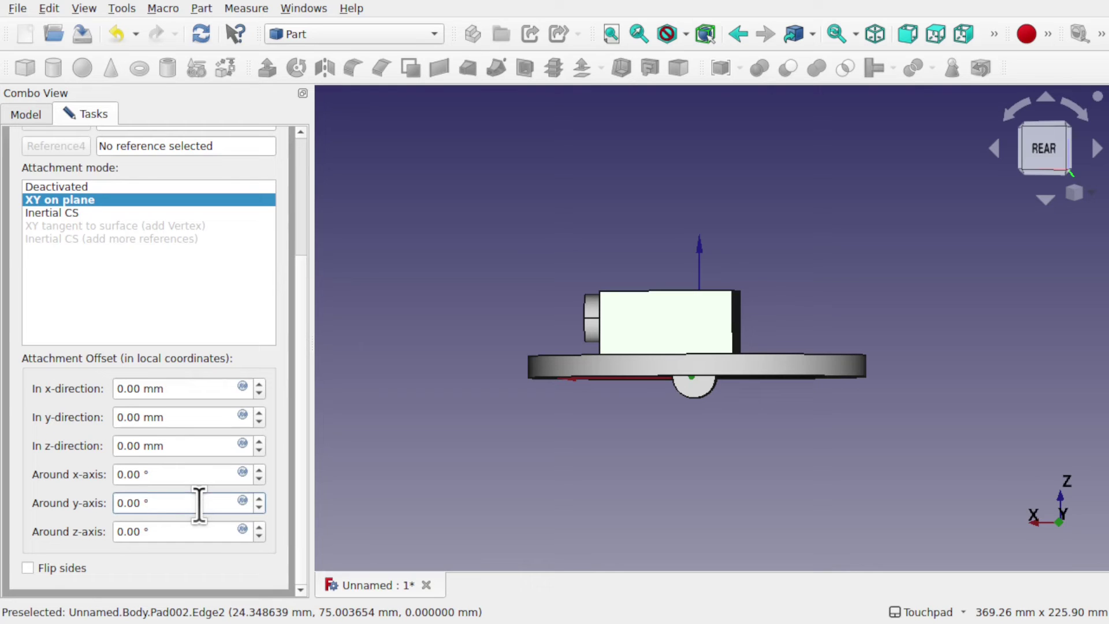
{"action": "left_click", "coordinate": [186, 418]}
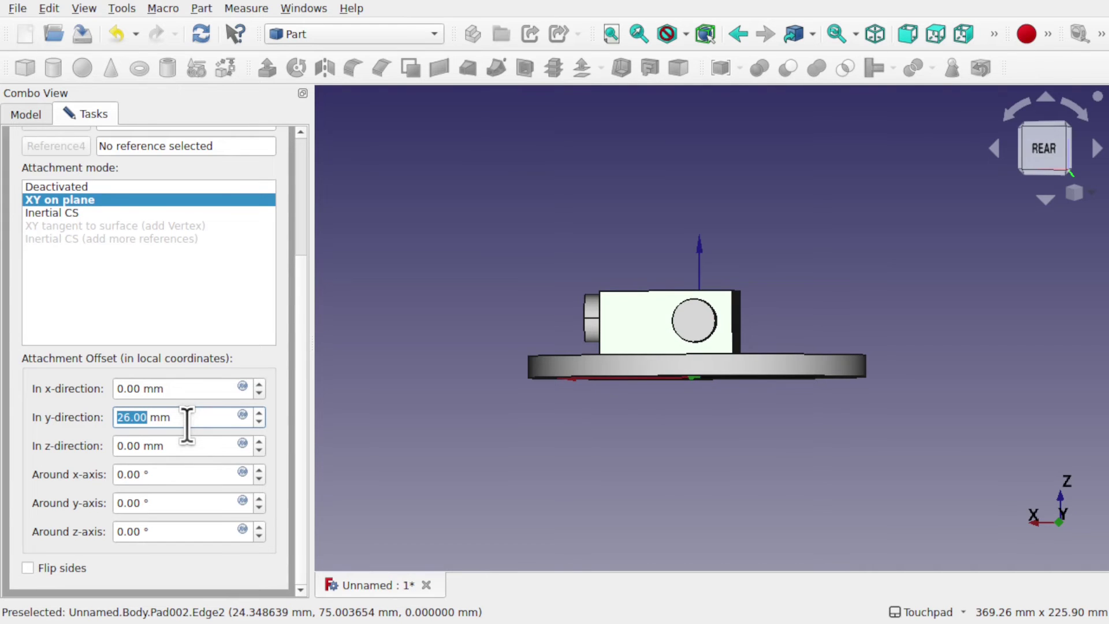
{"action": "middle_click_drag", "start_coordinate": [786, 323], "coordinate": [674, 346]}
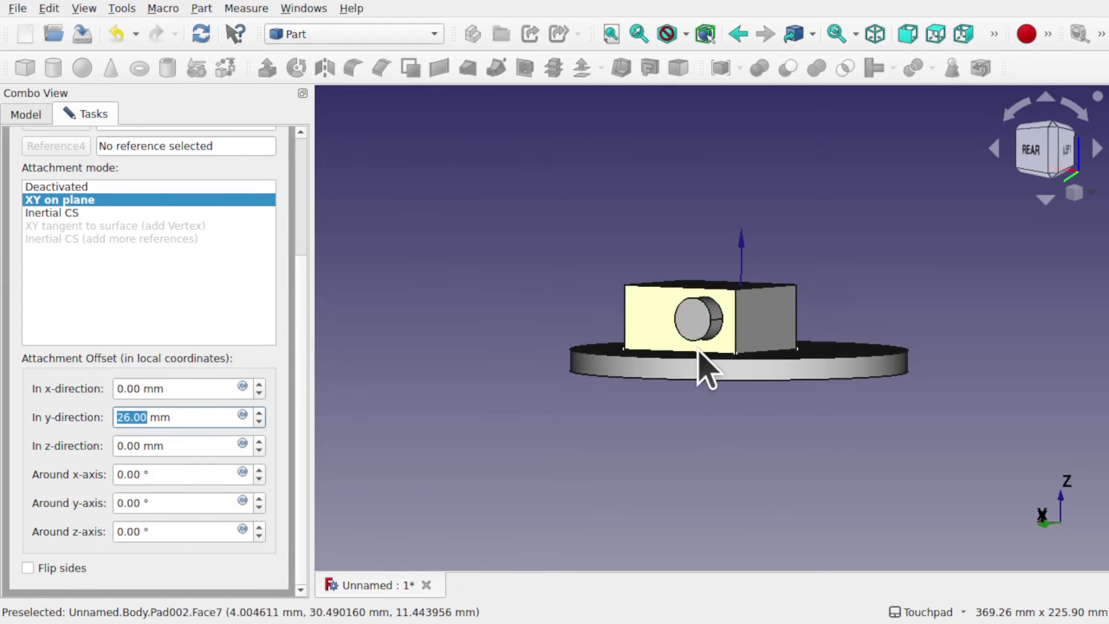
{"action": "middle_click_drag", "start_coordinate": [705, 366], "coordinate": [782, 359]}
{"action": "middle_click_drag", "start_coordinate": [700, 316], "coordinate": [669, 372]}
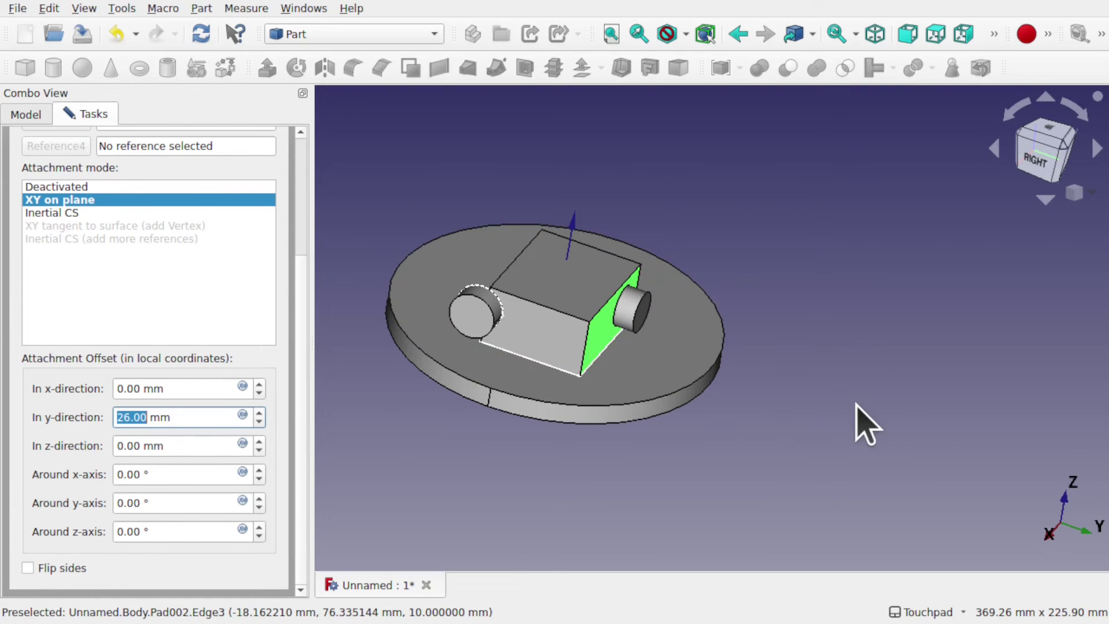
{"action": "middle_click_drag", "start_coordinate": [649, 404], "coordinate": [526, 367]}
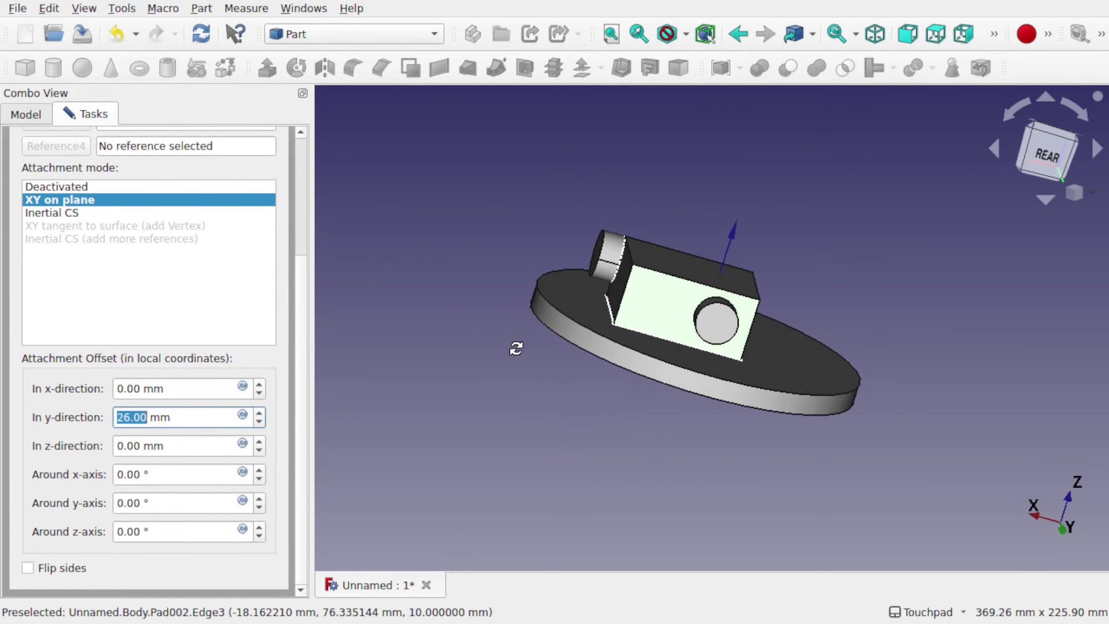
{"action": "scroll", "coordinate": [301, 177], "scroll_direction": "up", "scroll_amount": 5}
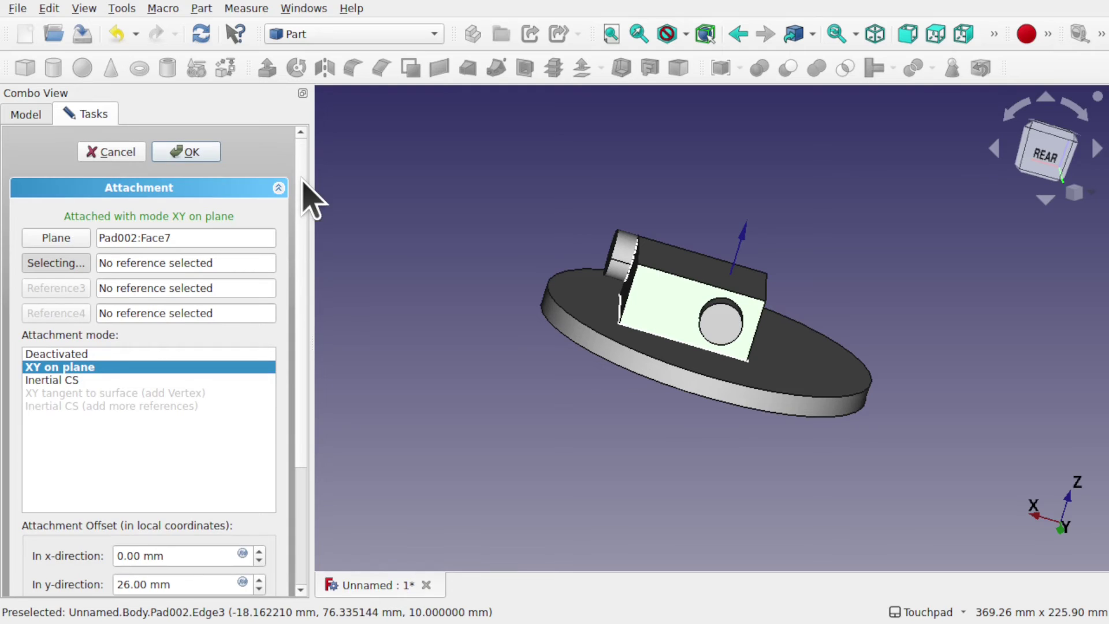
Close the attachment editor and clear the Cylinder's Face7 support reference.
{"action": "left_click", "coordinate": [186, 152]}
{"action": "left_click_drag", "start_coordinate": [636, 396], "coordinate": [453, 292], "text": "alt"}
{"action": "left_click", "coordinate": [81, 289]}
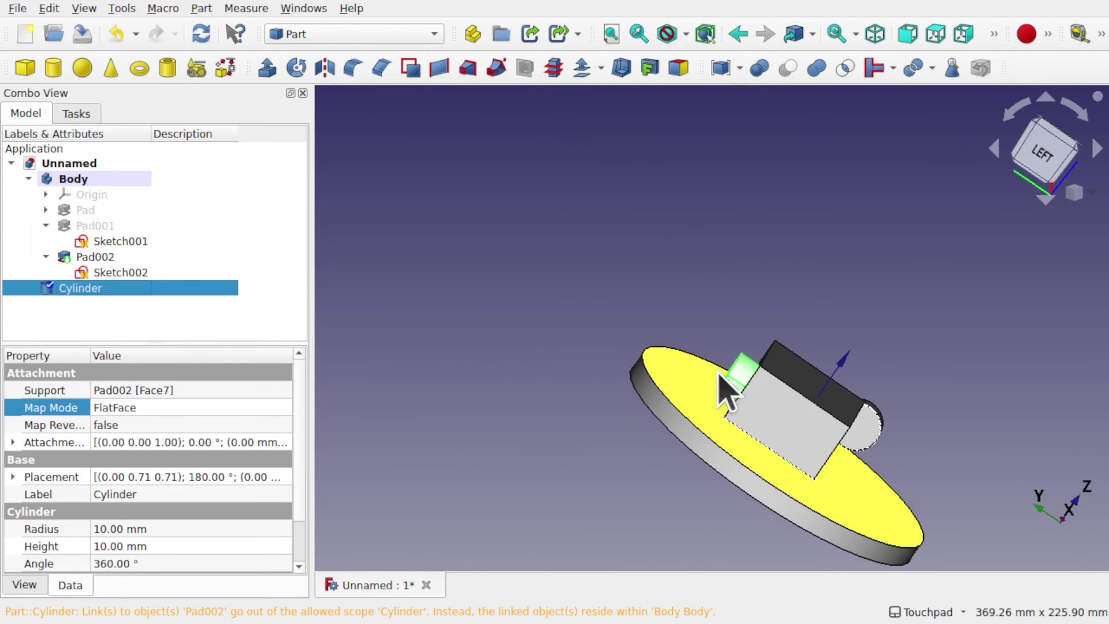
{"action": "left_click_drag", "start_coordinate": [716, 398], "coordinate": [277, 416], "text": "alt"}
{"action": "left_click", "coordinate": [282, 392]}
{"action": "left_click", "coordinate": [283, 390]}
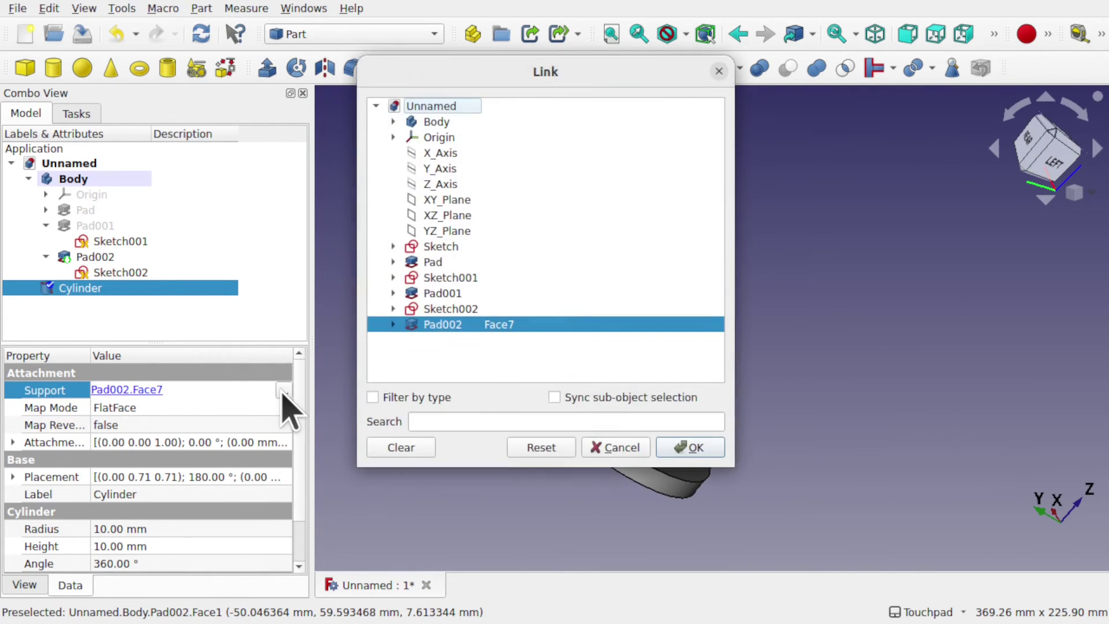
{"action": "left_click", "coordinate": [414, 451]}
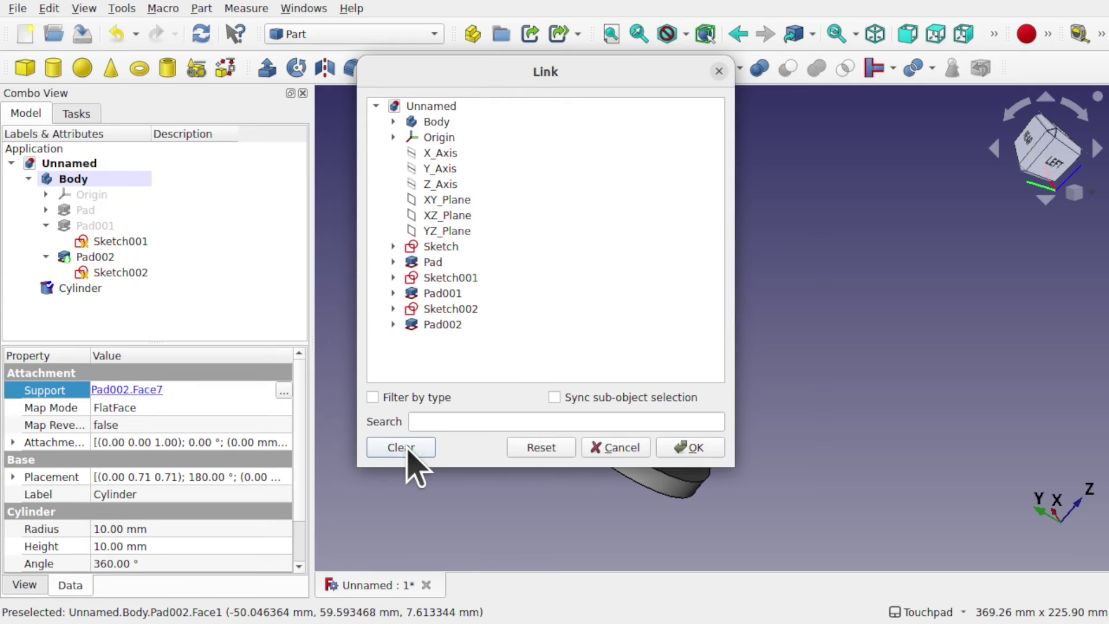
Set Pad002 Face4 as the Cylinder's new support and expand its attachment offset.
{"action": "left_click_drag", "start_coordinate": [474, 93], "coordinate": [919, 153]}
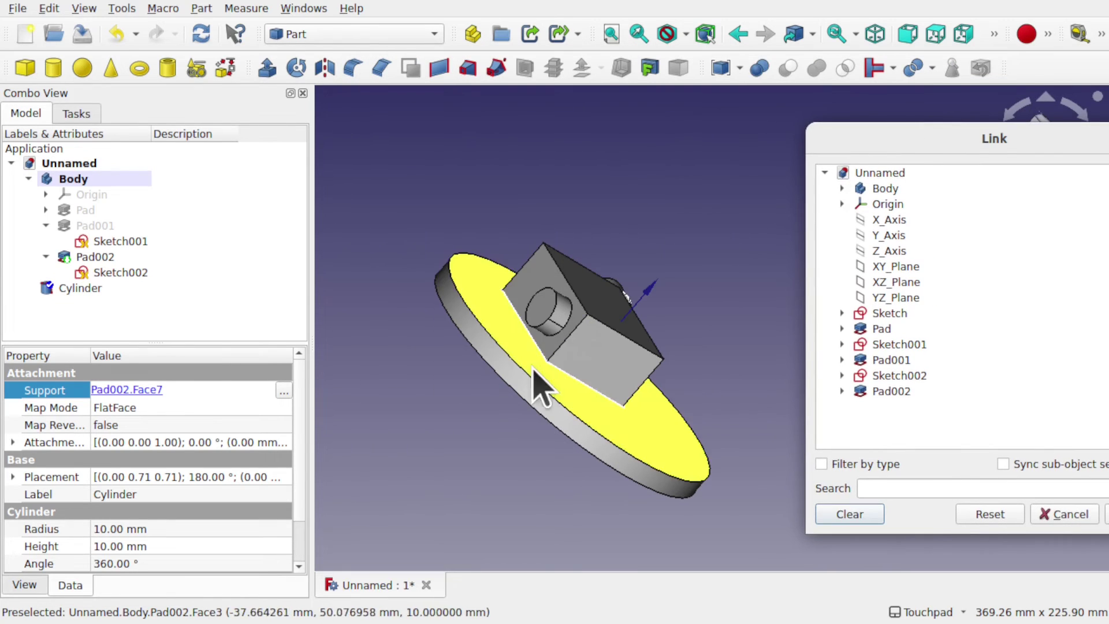
{"action": "left_click", "coordinate": [610, 378]}
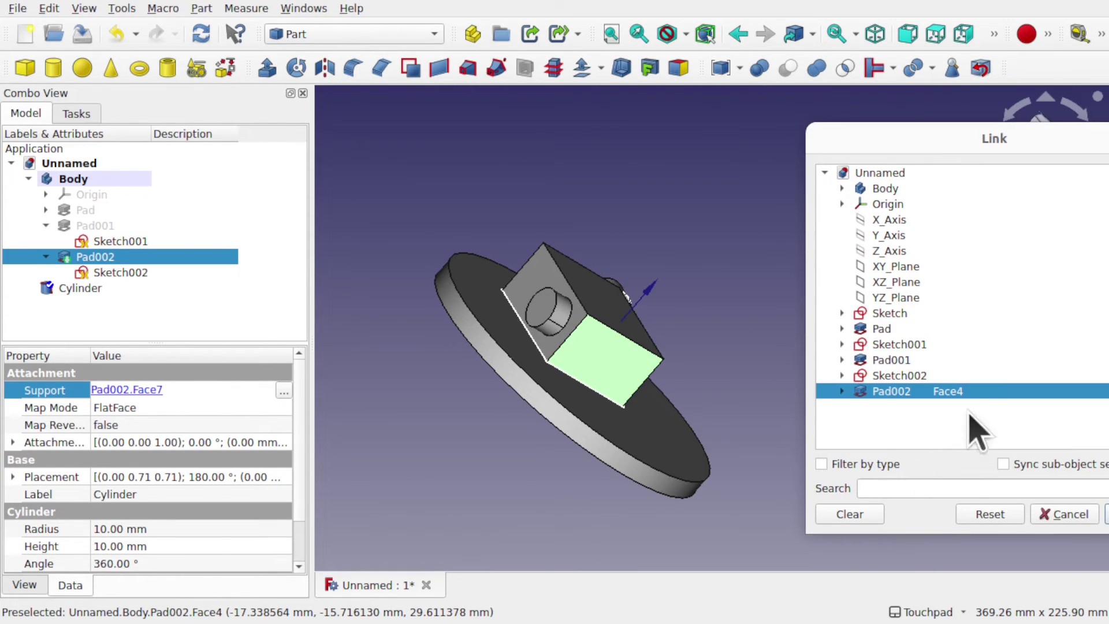
{"action": "left_click_drag", "start_coordinate": [1021, 140], "coordinate": [774, 141]}
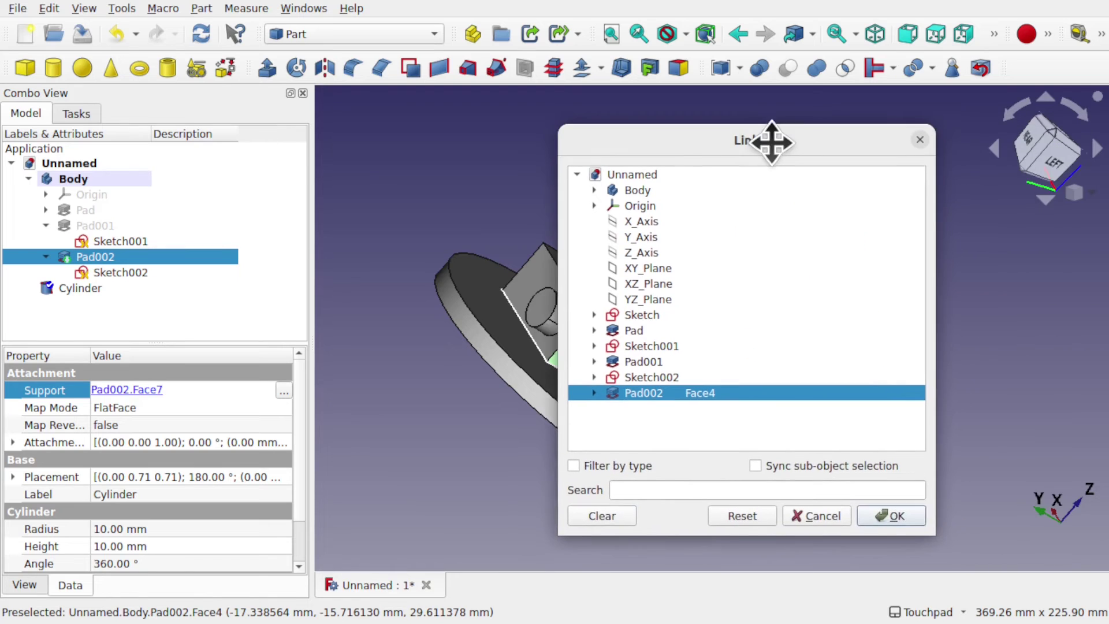
{"action": "left_click", "coordinate": [893, 516]}
{"action": "left_click_drag", "start_coordinate": [656, 458], "coordinate": [485, 421], "text": "alt"}
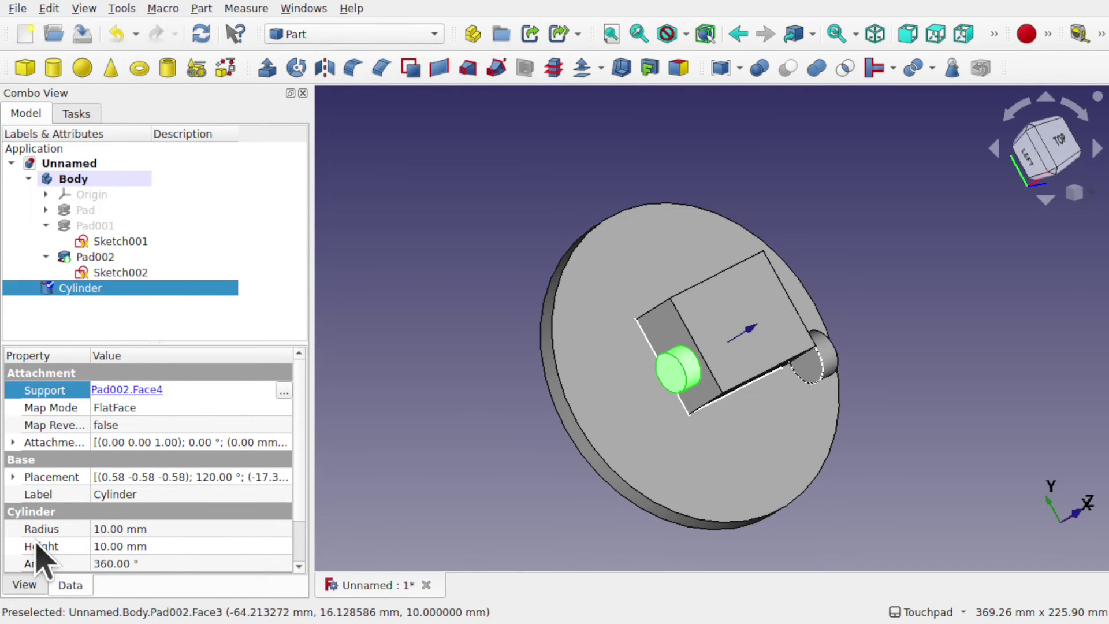
{"action": "left_click", "coordinate": [13, 443]}
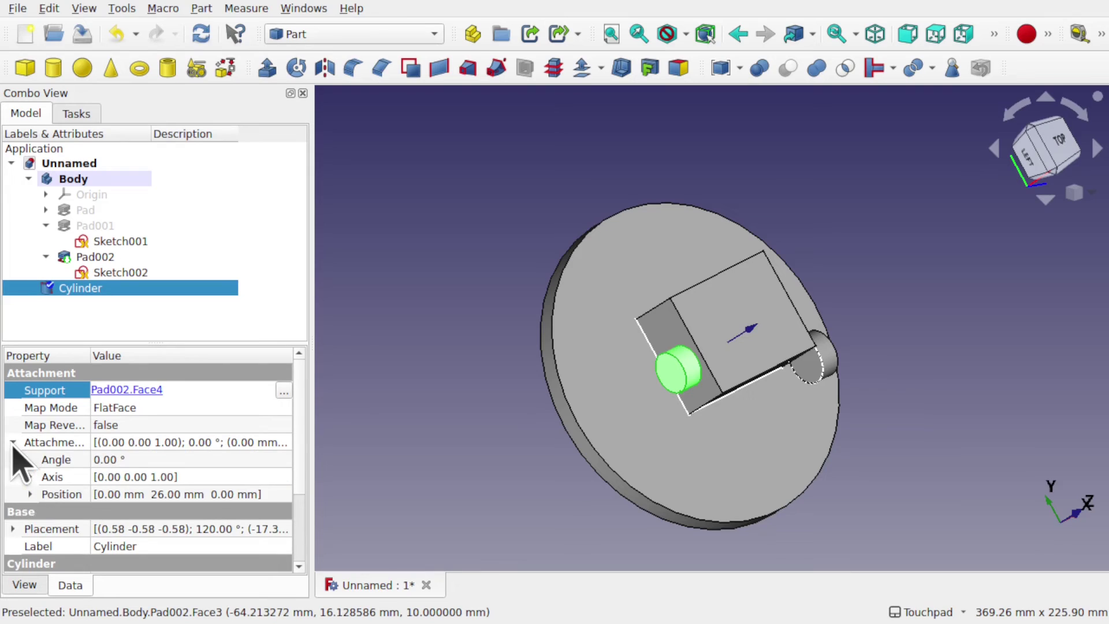
Raise the Cylinder's attachment z offset to 44 mm, then remove the standalone Cylinder.
{"action": "left_click", "coordinate": [30, 495]}
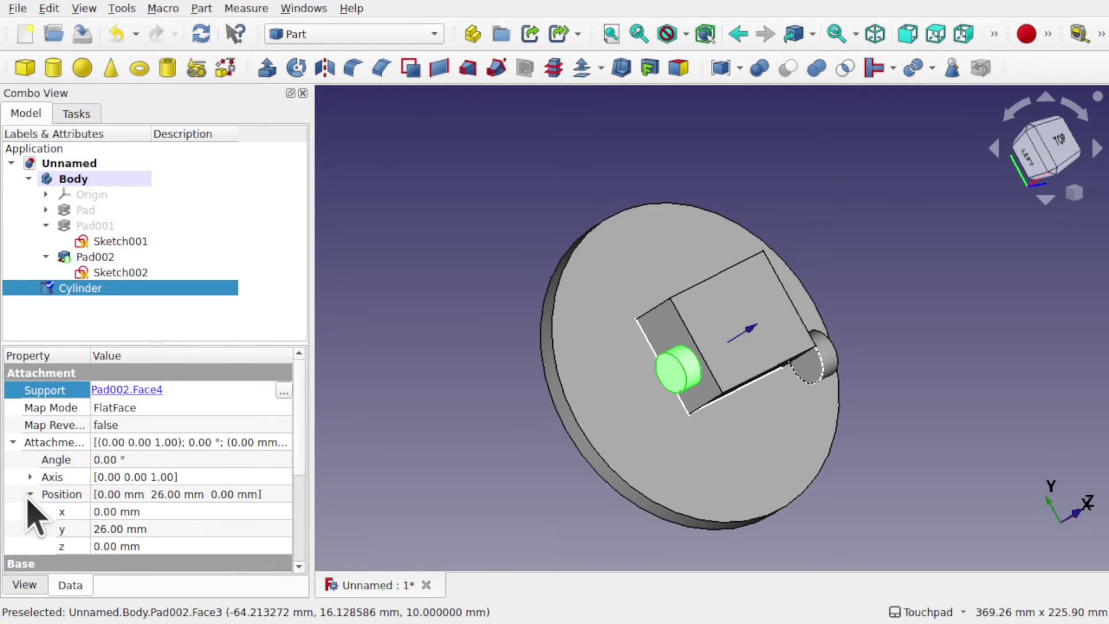
{"action": "left_click", "coordinate": [180, 543]}
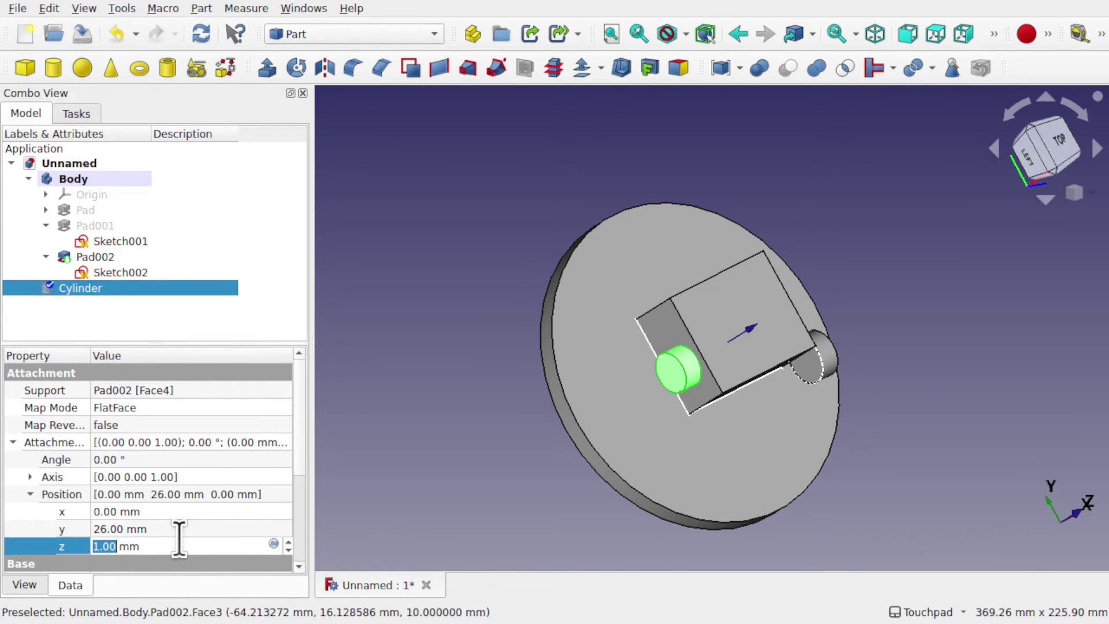
{"action": "scroll", "coordinate": [179, 538], "scroll_direction": "up", "scroll_amount": 20}
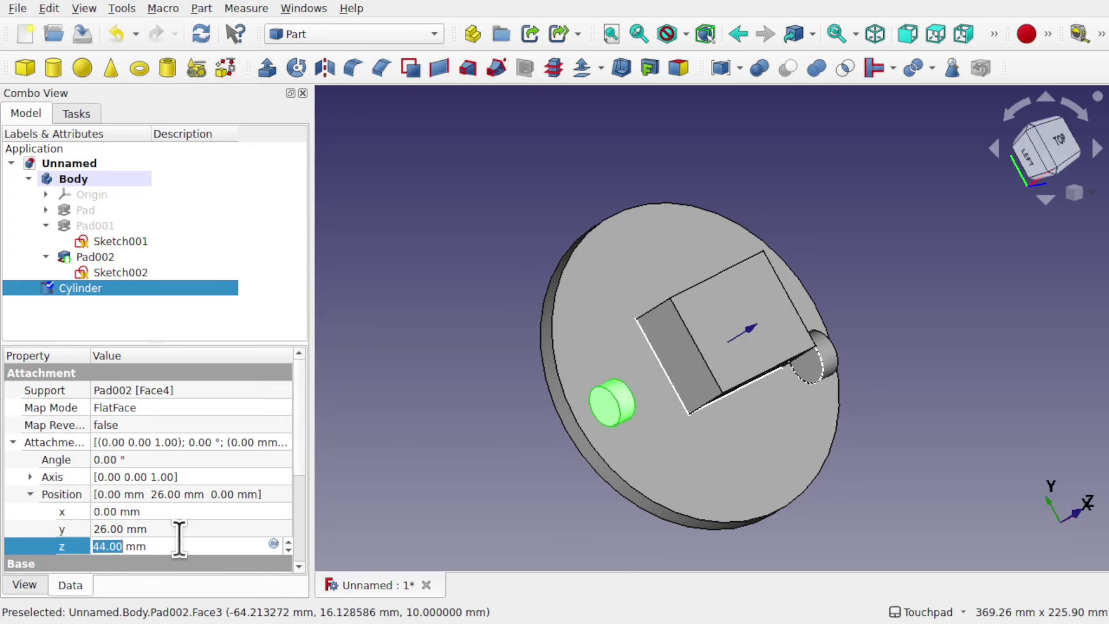
{"action": "left_click", "coordinate": [478, 487]}
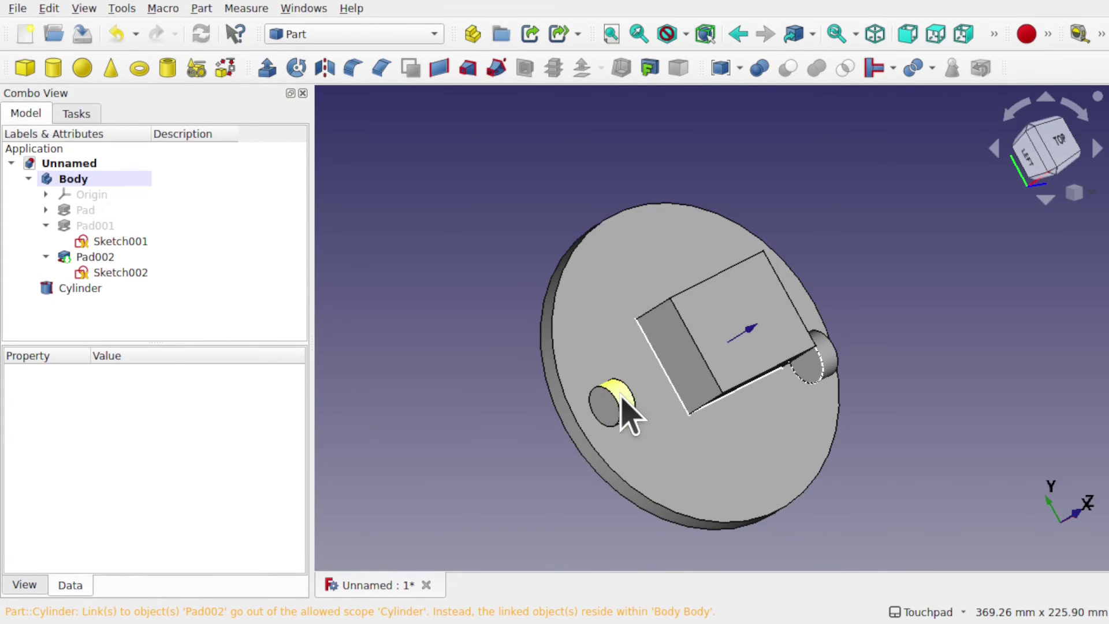
{"action": "key", "text": "ctrl+z"}
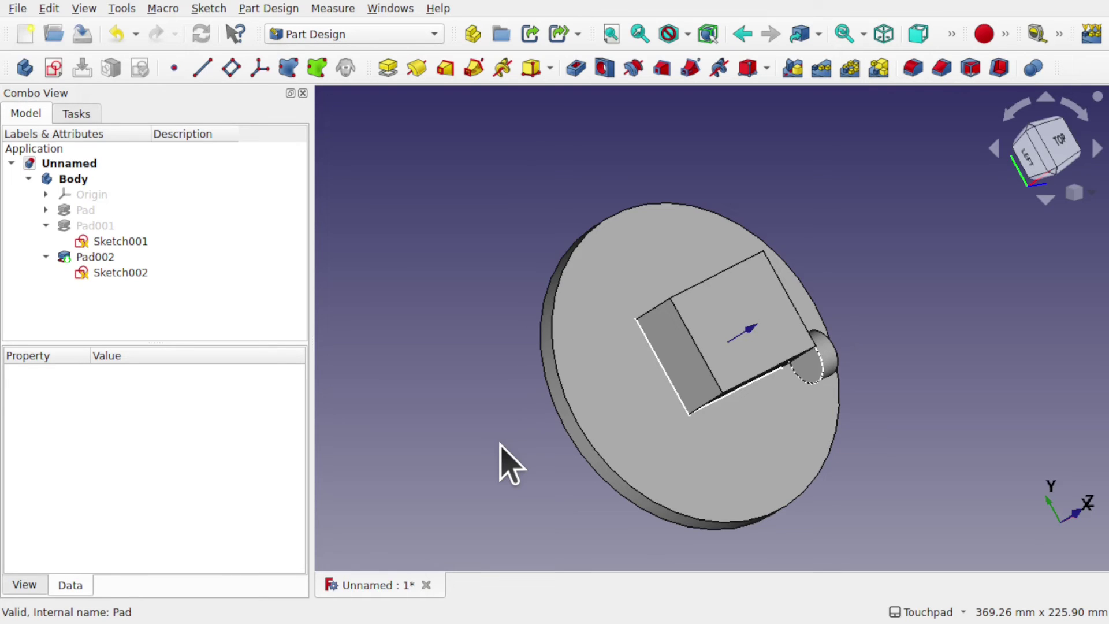
Transform the Body with rotations of 75° and -60° about its axes.
{"action": "middle_click_drag", "start_coordinate": [1068, 531], "coordinate": [564, 366]}
{"action": "left_click", "coordinate": [73, 179]}
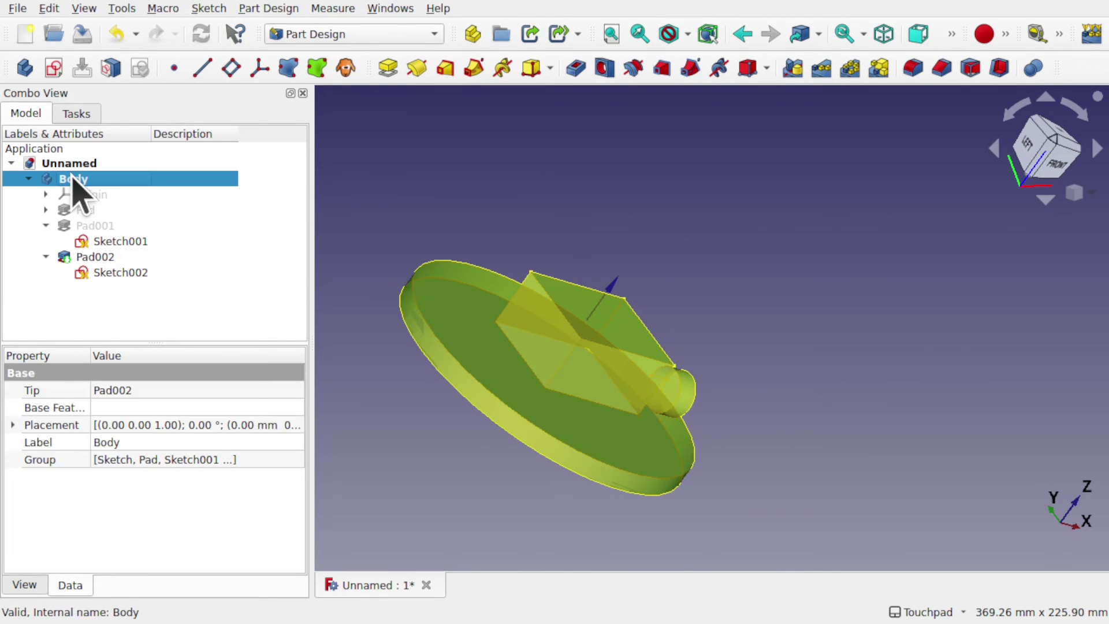
{"action": "right_click", "coordinate": [74, 179]}
{"action": "left_click", "coordinate": [145, 205]}
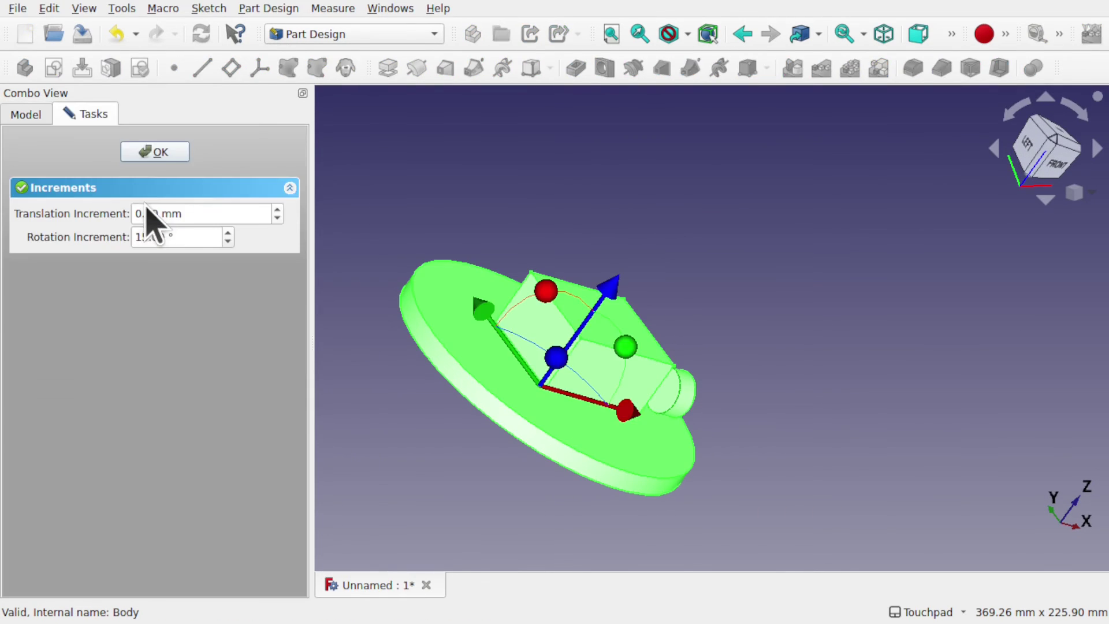
{"action": "left_click_drag", "start_coordinate": [548, 291], "coordinate": [668, 322]}
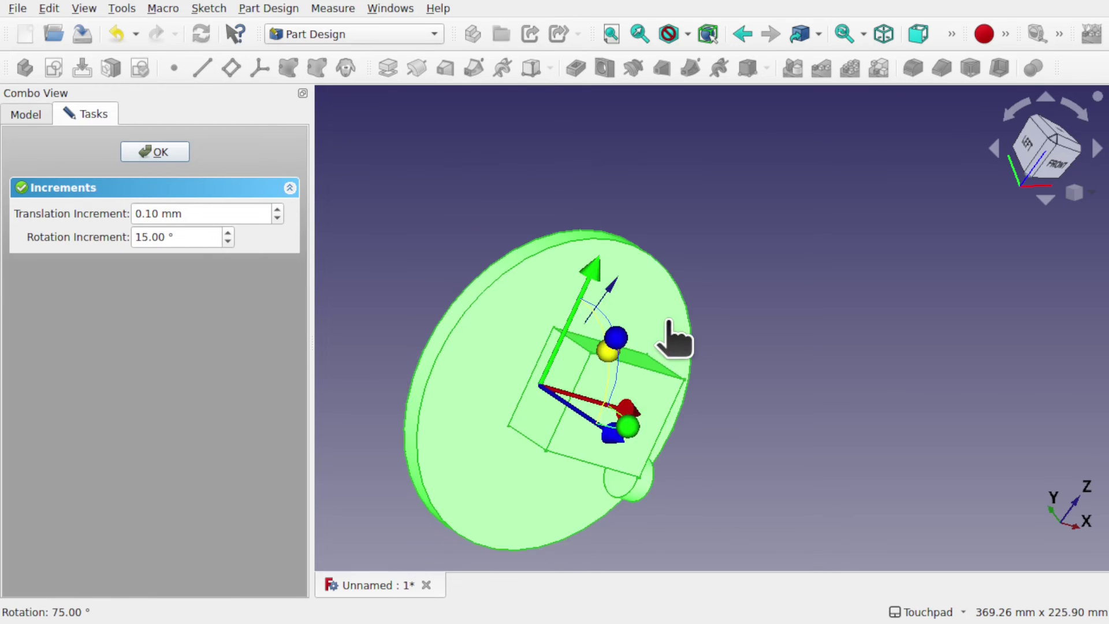
{"action": "left_click_drag", "start_coordinate": [631, 437], "coordinate": [572, 470]}
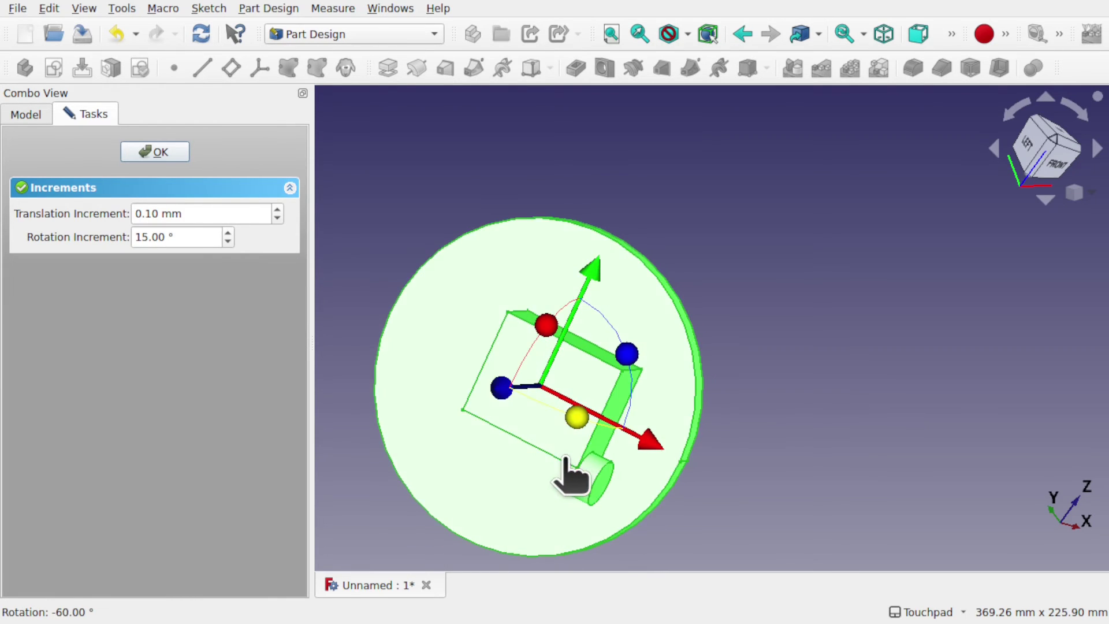
{"action": "left_click", "coordinate": [156, 152]}
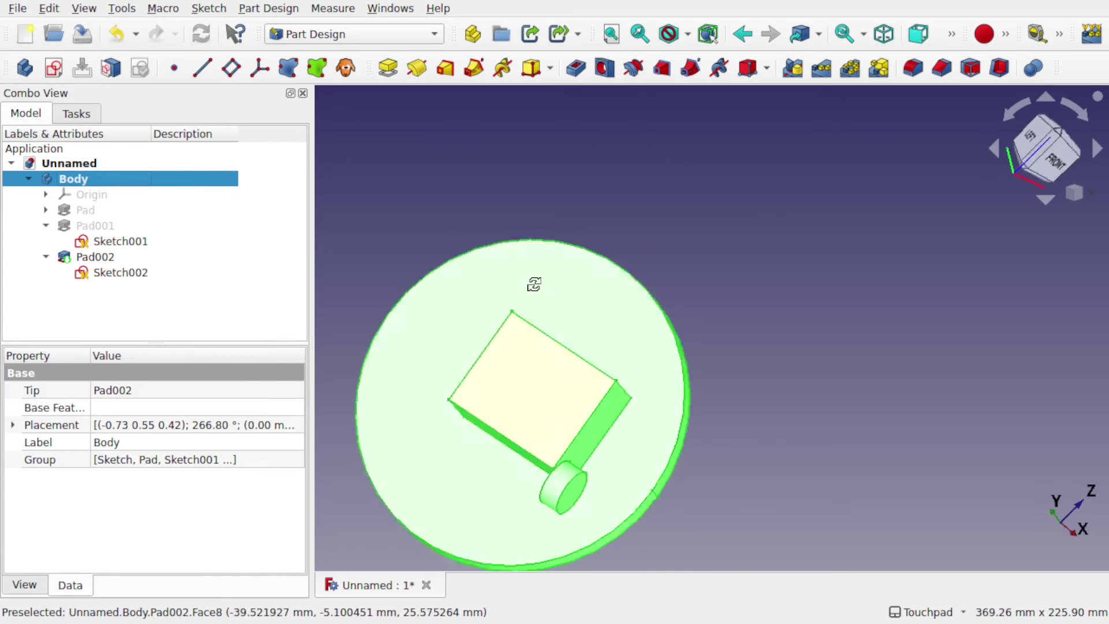
Show the Body's origin planes and axes to inspect the tilt.
{"action": "left_click_drag", "start_coordinate": [535, 282], "coordinate": [603, 326]}
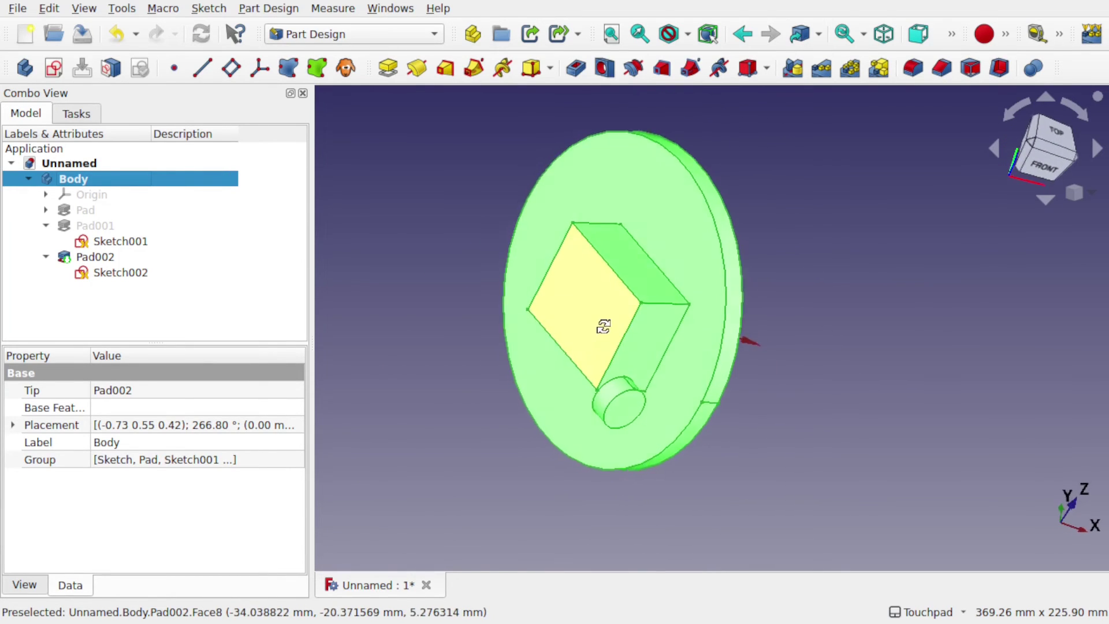
{"action": "left_click", "coordinate": [88, 195]}
{"action": "key", "text": "space"}
{"action": "left_click_drag", "start_coordinate": [649, 376], "coordinate": [682, 335]}
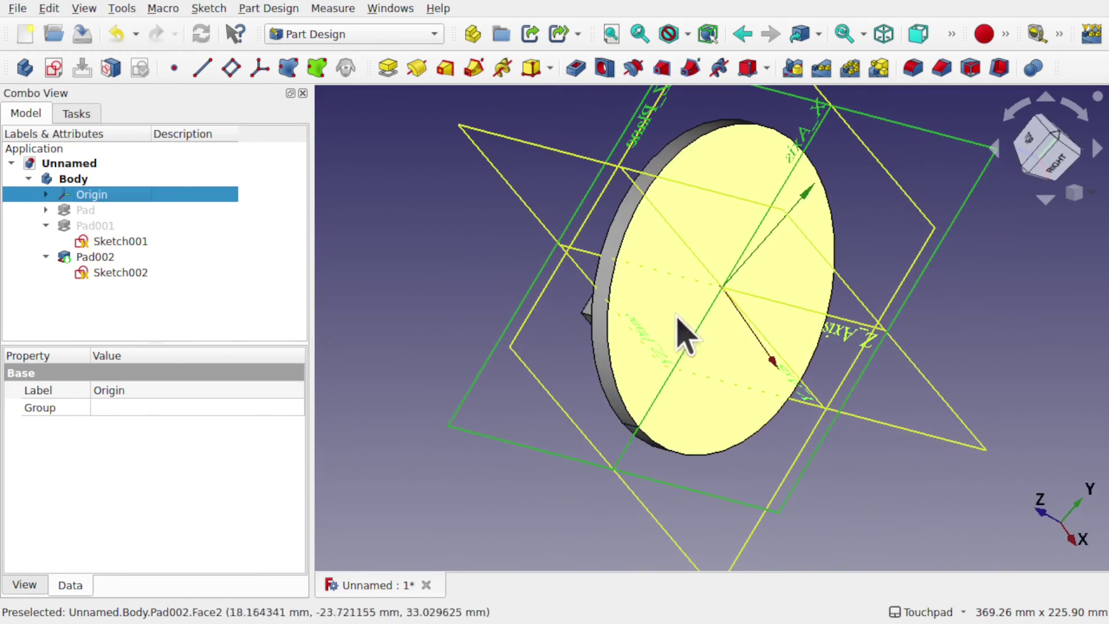
{"action": "left_click_drag", "start_coordinate": [834, 205], "coordinate": [761, 271]}
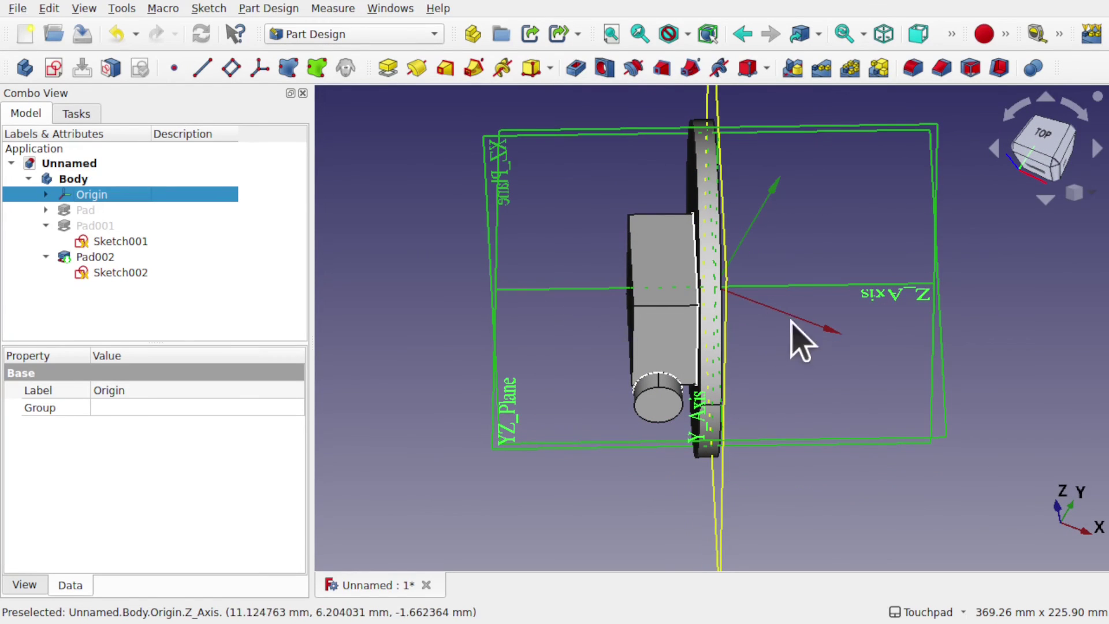
Rotate the Body a further 30° with a second Transform.
{"action": "left_click", "coordinate": [84, 180]}
{"action": "right_click", "coordinate": [85, 182]}
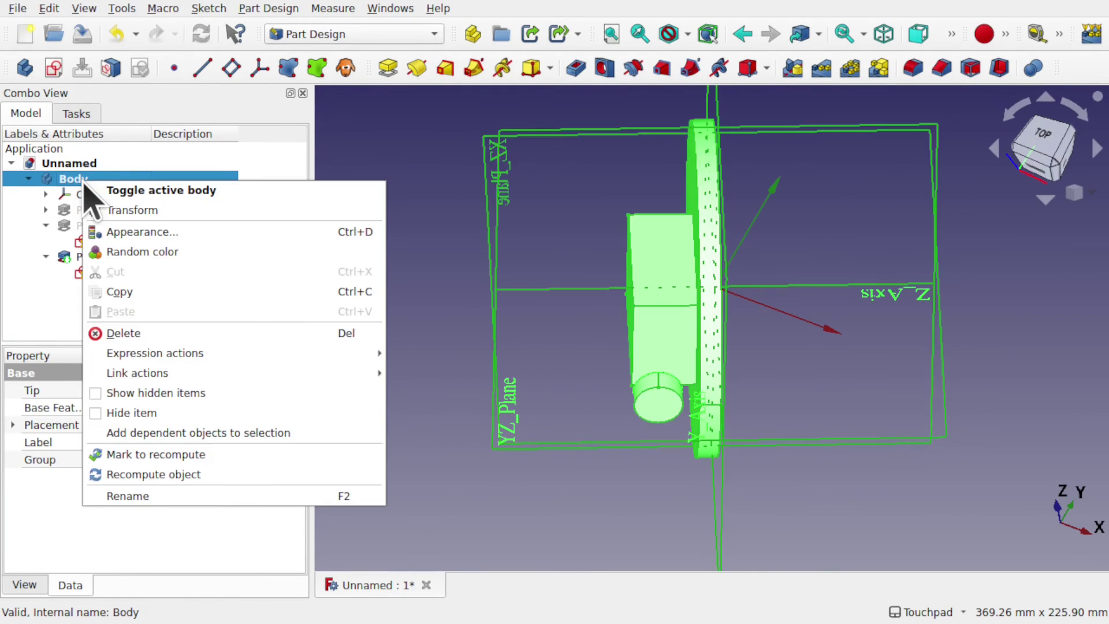
{"action": "left_click", "coordinate": [162, 211]}
{"action": "left_click_drag", "start_coordinate": [654, 233], "coordinate": [557, 267]}
{"action": "left_click", "coordinate": [168, 153]}
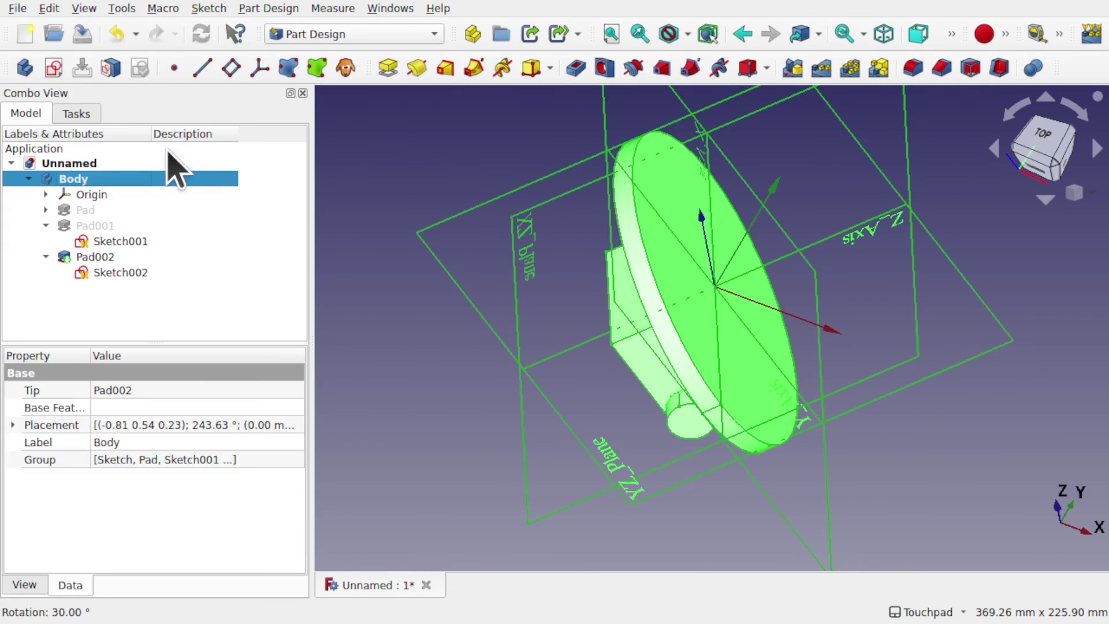
{"action": "left_click", "coordinate": [475, 339]}
Switch to the Sketcher workbench and create a new sketch on the XY plane.
{"action": "left_click_drag", "start_coordinate": [753, 320], "coordinate": [694, 366], "text": "alt"}
{"action": "left_click_drag", "start_coordinate": [681, 329], "coordinate": [783, 334], "text": "alt"}
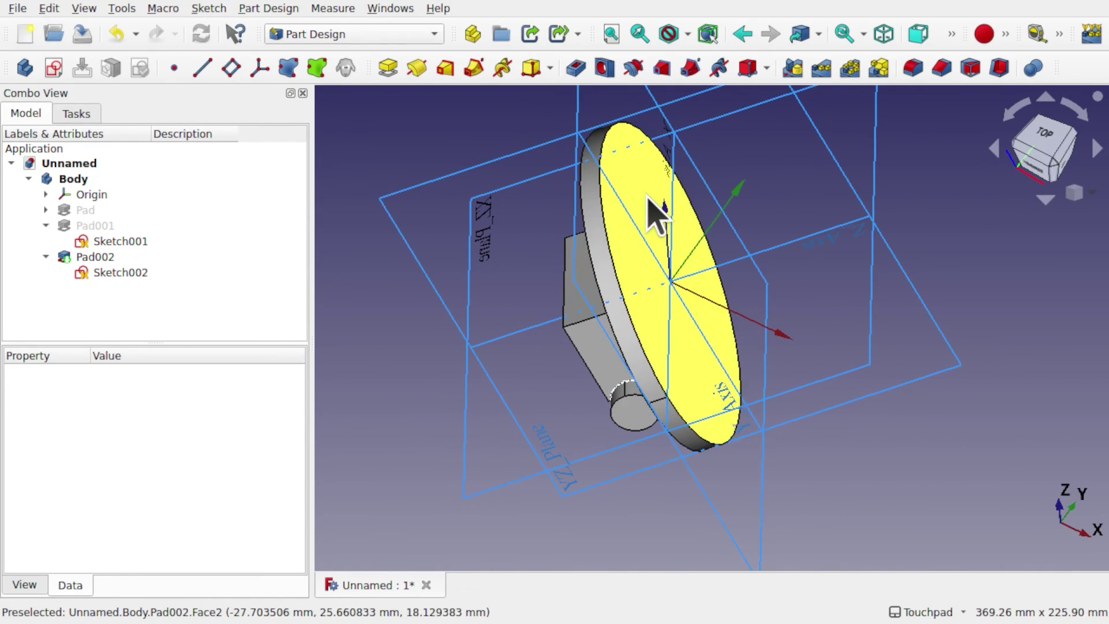
{"action": "left_click", "coordinate": [87, 195]}
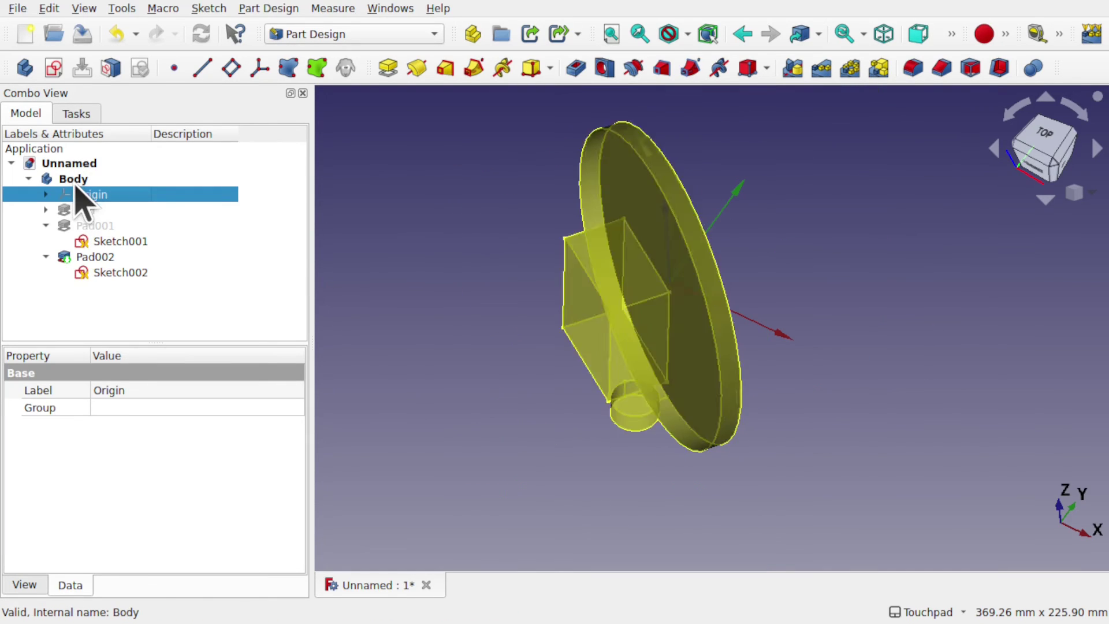
{"action": "left_click", "coordinate": [342, 35]}
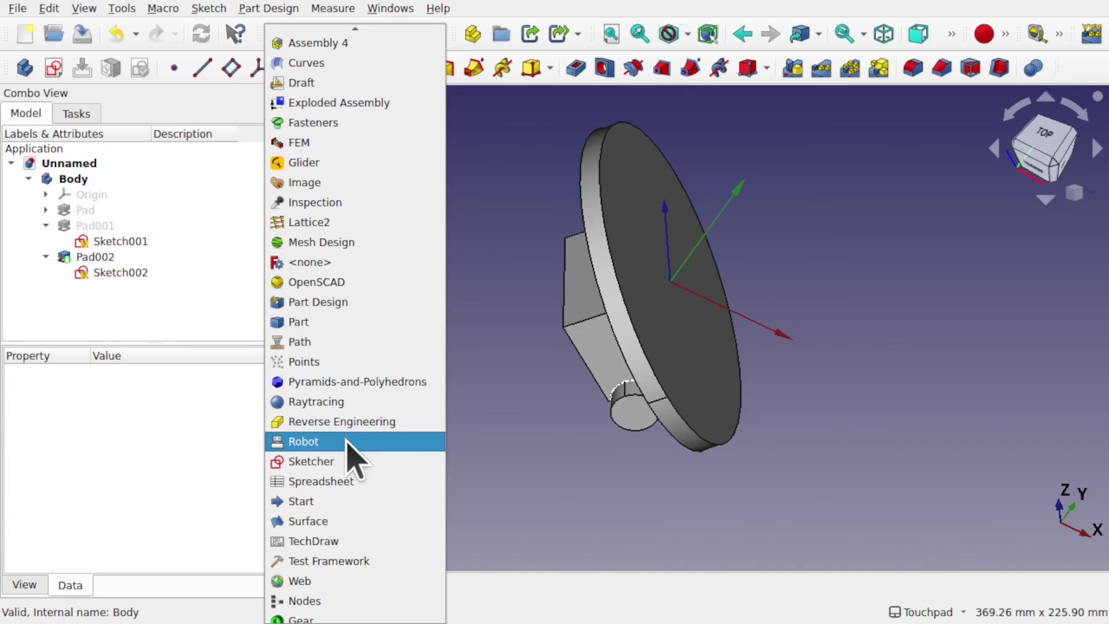
{"action": "left_click", "coordinate": [357, 457]}
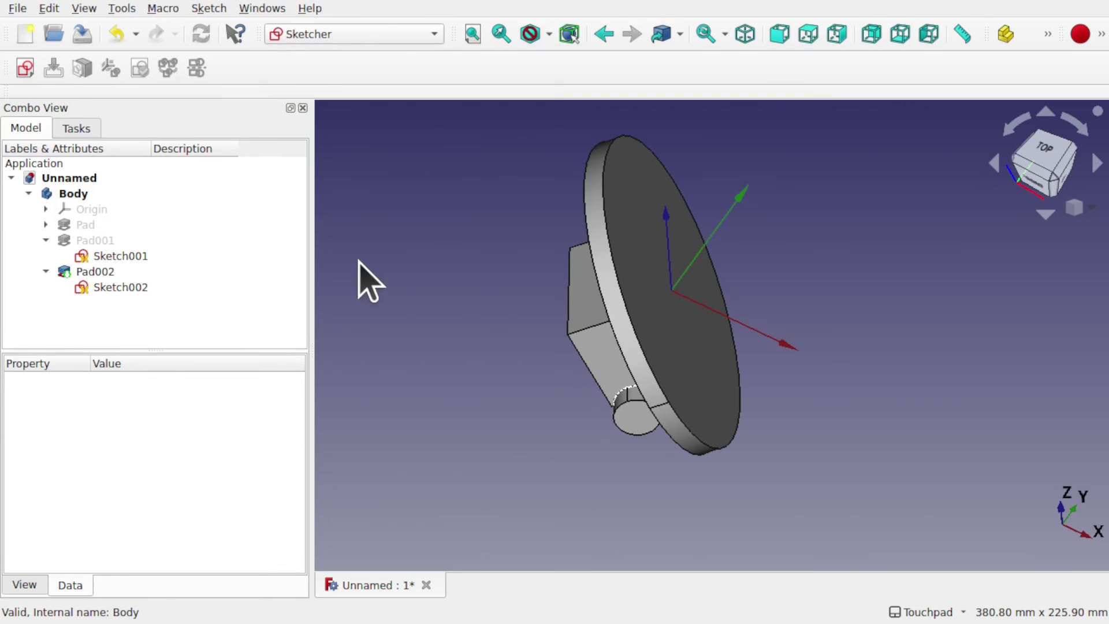
{"action": "left_click", "coordinate": [25, 68]}
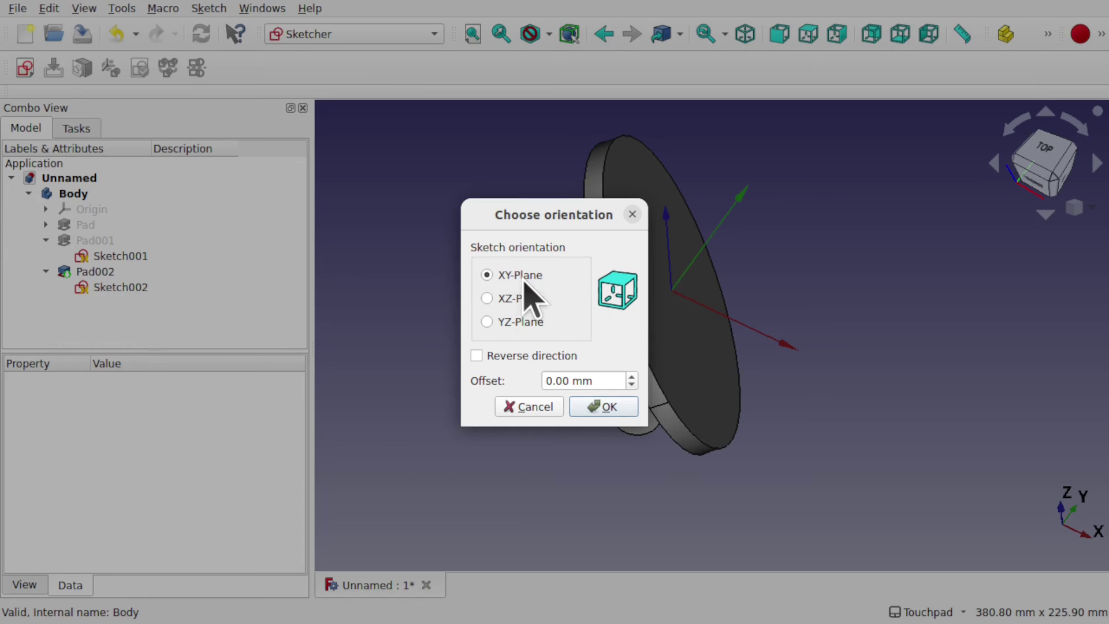
{"action": "left_click", "coordinate": [604, 407]}
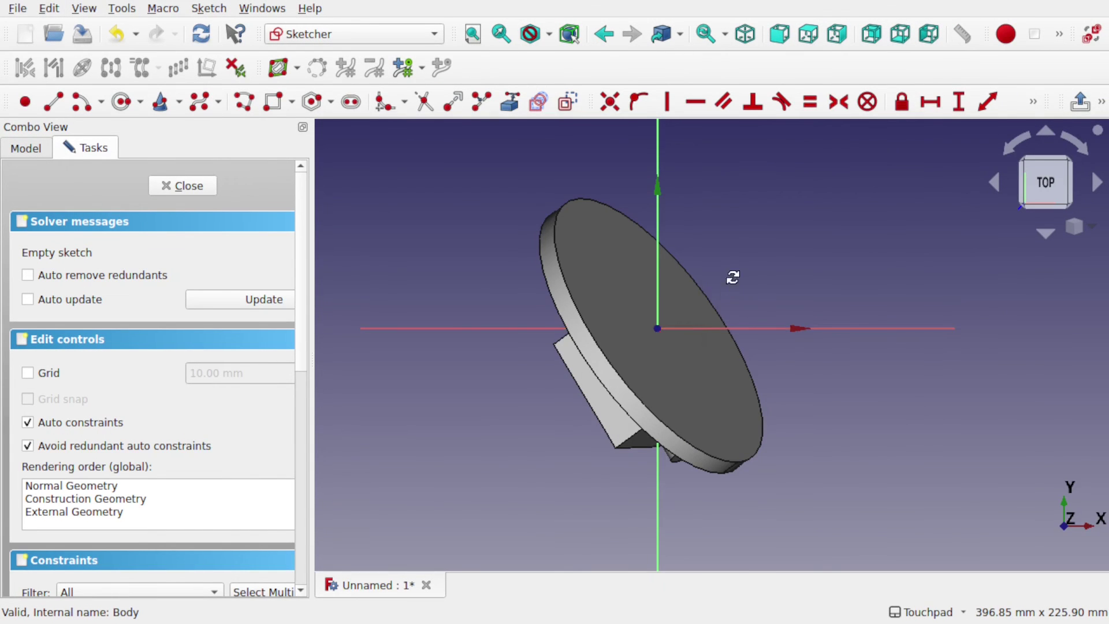
Draw a large rectangle around the part and close the sketch.
{"action": "mouse_move", "coordinate": [733, 277]}
{"action": "middle_mouse_down"}
{"action": "mouse_move", "coordinate": [520, 377]}
{"action": "mouse_move", "coordinate": [698, 373]}
{"action": "mouse_move", "coordinate": [797, 285]}
{"action": "mouse_move", "coordinate": [718, 275]}
{"action": "mouse_move", "coordinate": [732, 279]}
{"action": "mouse_move", "coordinate": [703, 324]}
{"action": "mouse_move", "coordinate": [687, 231]}
{"action": "mouse_move", "coordinate": [717, 191]}
{"action": "mouse_move", "coordinate": [700, 337]}
{"action": "mouse_move", "coordinate": [749, 255]}
{"action": "mouse_move", "coordinate": [738, 352]}
{"action": "mouse_move", "coordinate": [771, 371]}
{"action": "middle_mouse_up"}
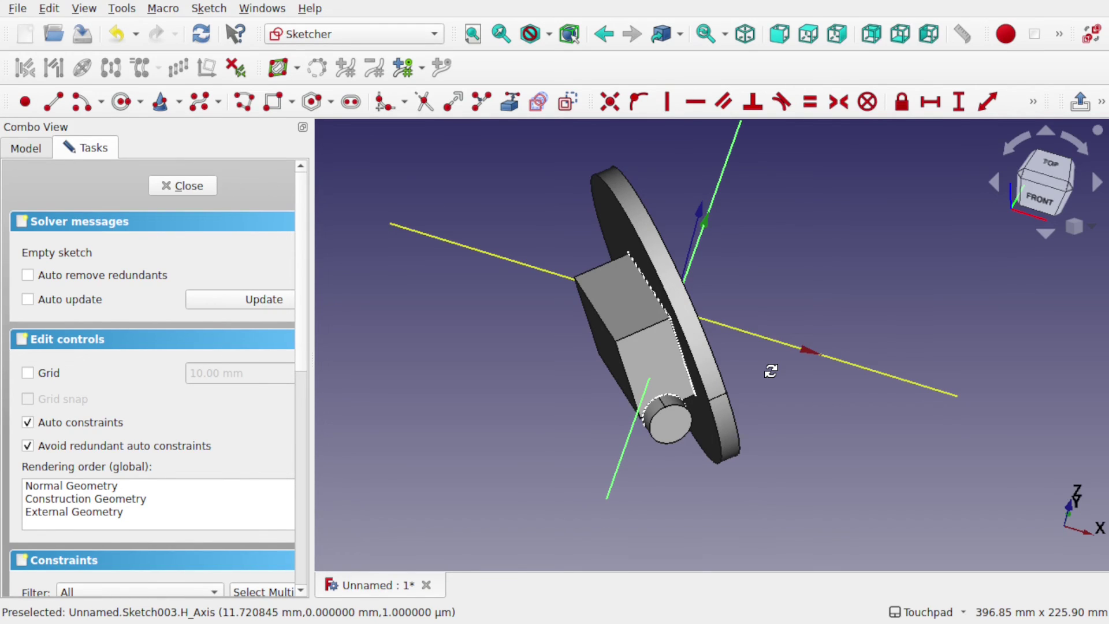
{"action": "middle_click_drag", "start_coordinate": [771, 371], "coordinate": [756, 361]}
{"action": "left_click", "coordinate": [273, 101]}
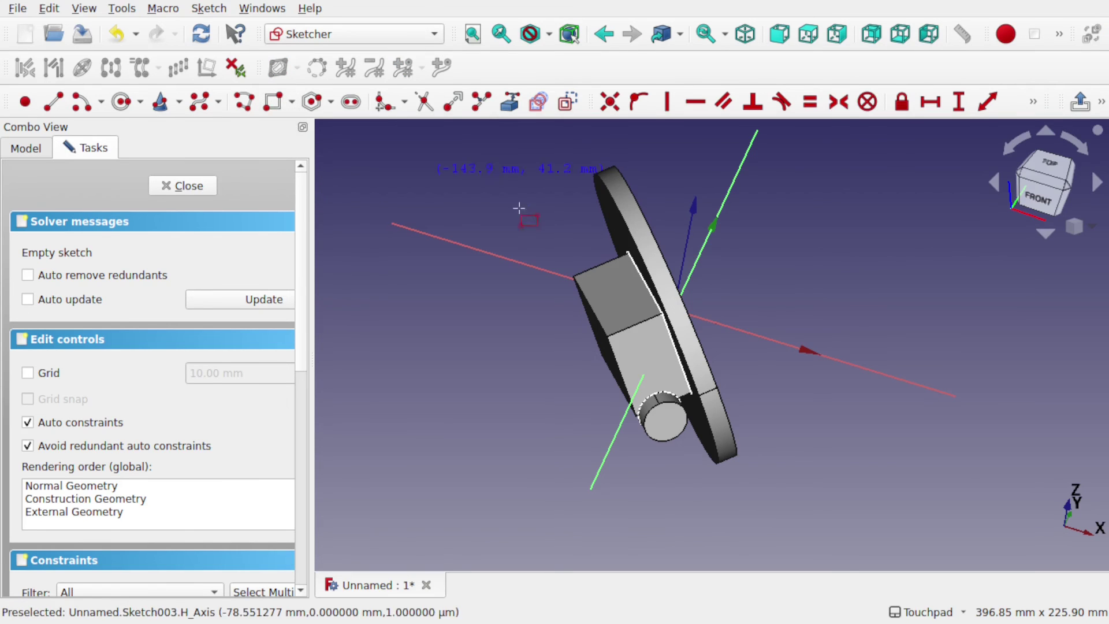
{"action": "left_click", "coordinate": [529, 160]}
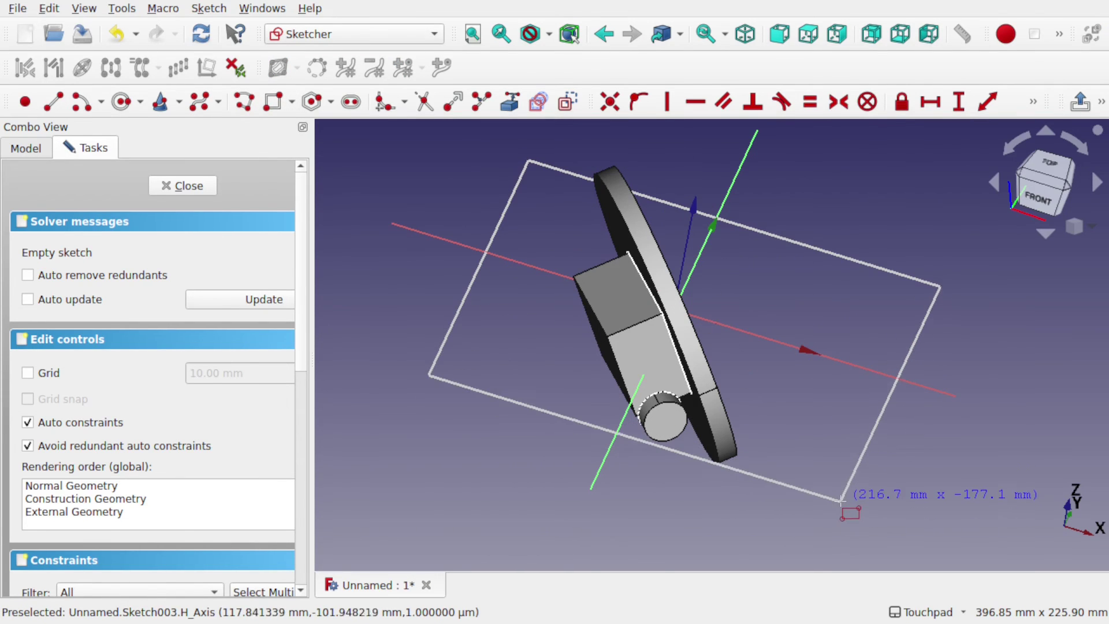
{"action": "left_click", "coordinate": [840, 502]}
{"action": "mouse_move", "coordinate": [840, 502]}
{"action": "middle_mouse_down"}
{"action": "mouse_move", "coordinate": [786, 497]}
{"action": "mouse_move", "coordinate": [211, 243]}
{"action": "middle_mouse_up"}
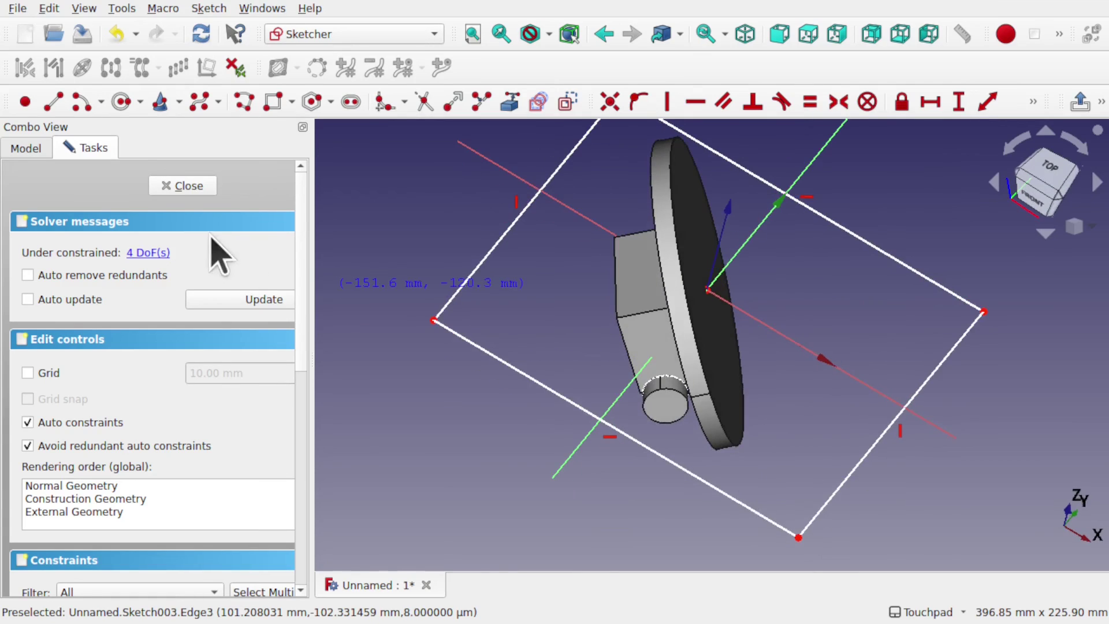
{"action": "left_click", "coordinate": [183, 186]}
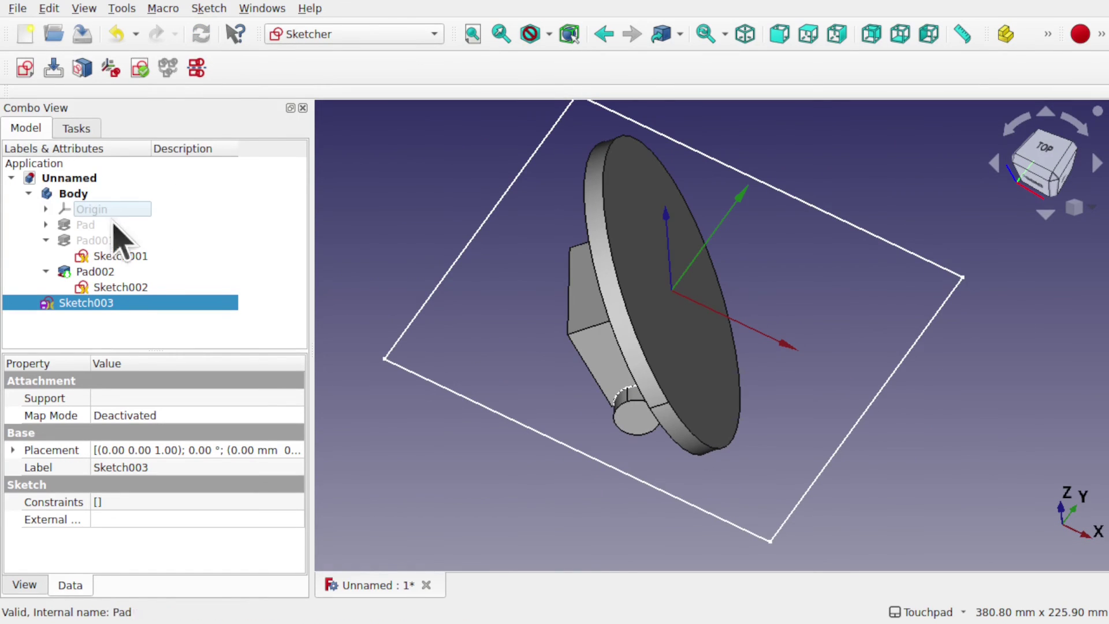
Show the Body's origin planes and select Sketch003.
{"action": "left_click", "coordinate": [88, 210]}
{"action": "key", "text": "space"}
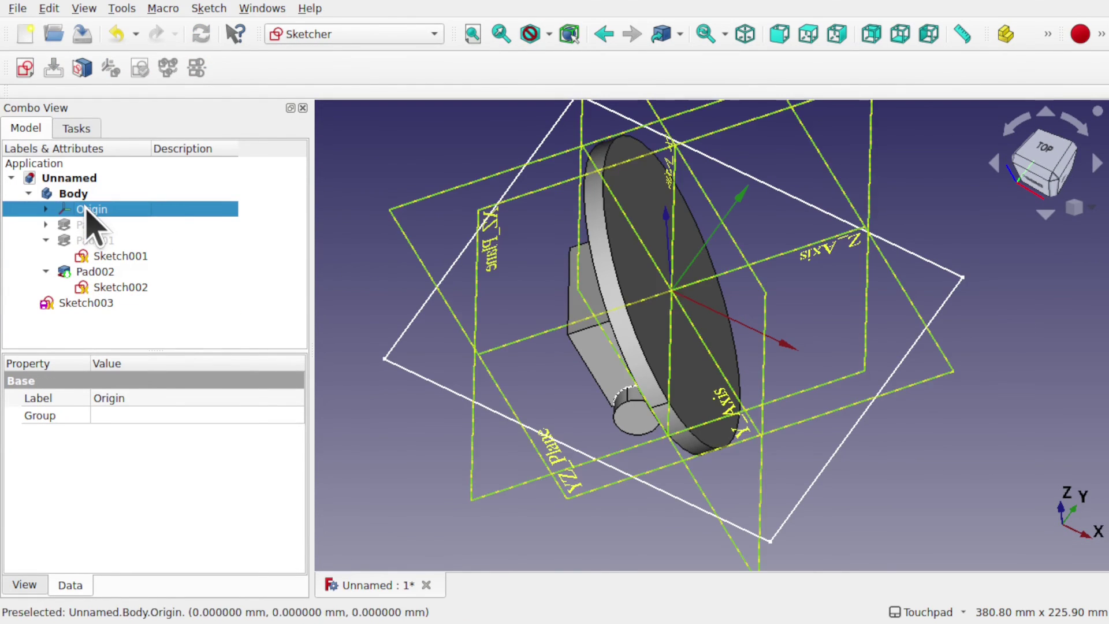
{"action": "middle_click_drag", "start_coordinate": [664, 277], "coordinate": [643, 286]}
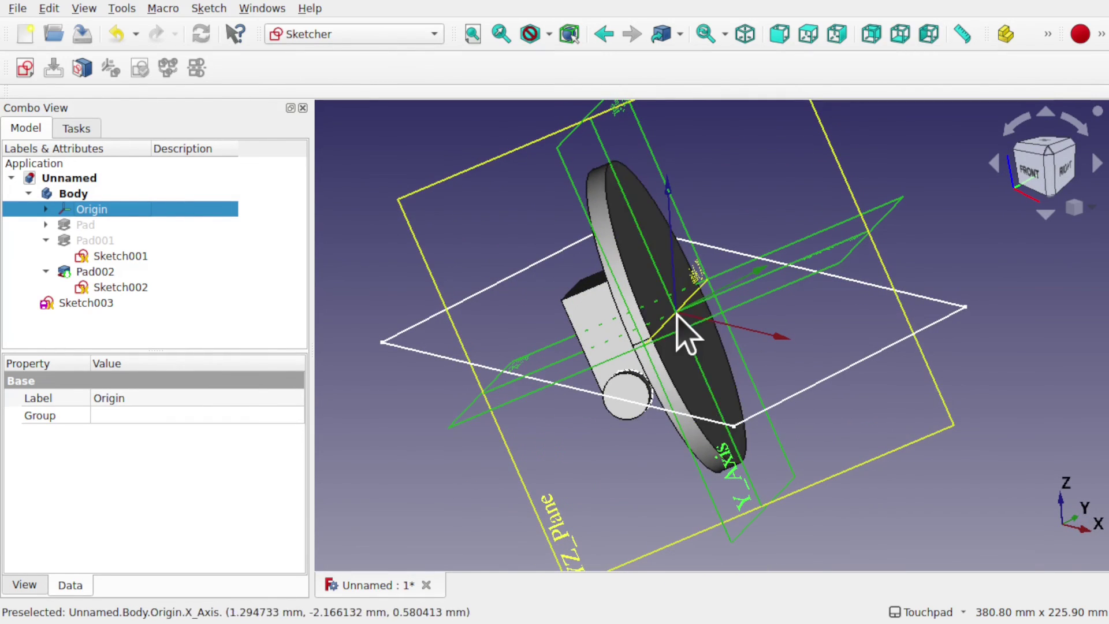
{"action": "mouse_move", "coordinate": [468, 356]}
{"action": "middle_mouse_down"}
{"action": "mouse_move", "coordinate": [570, 410]}
{"action": "mouse_move", "coordinate": [517, 384]}
{"action": "middle_mouse_up"}
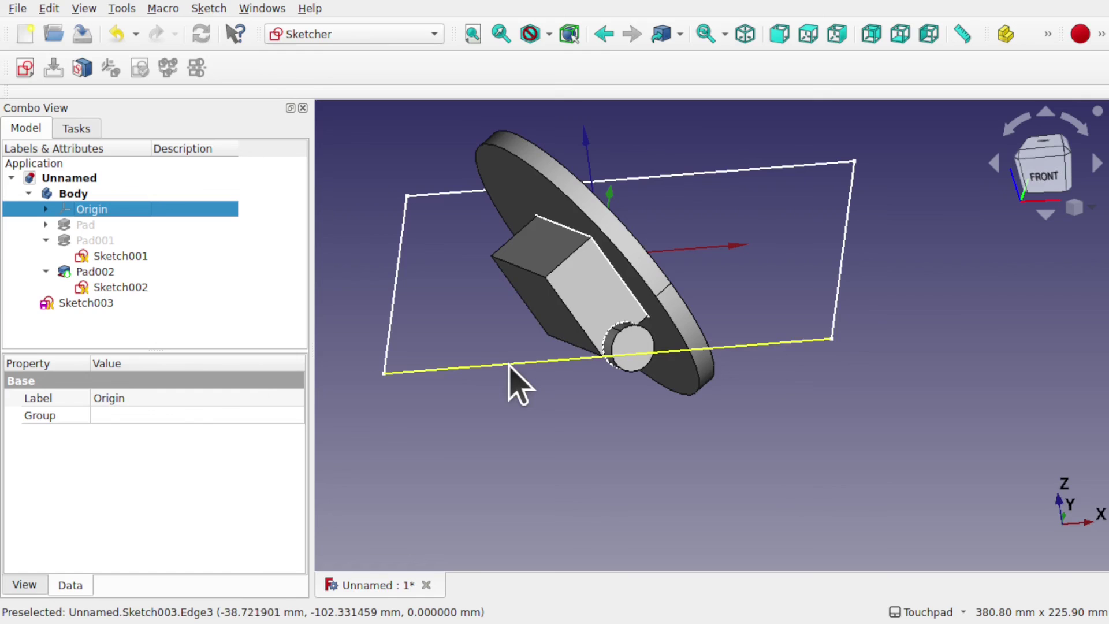
{"action": "left_click", "coordinate": [86, 304]}
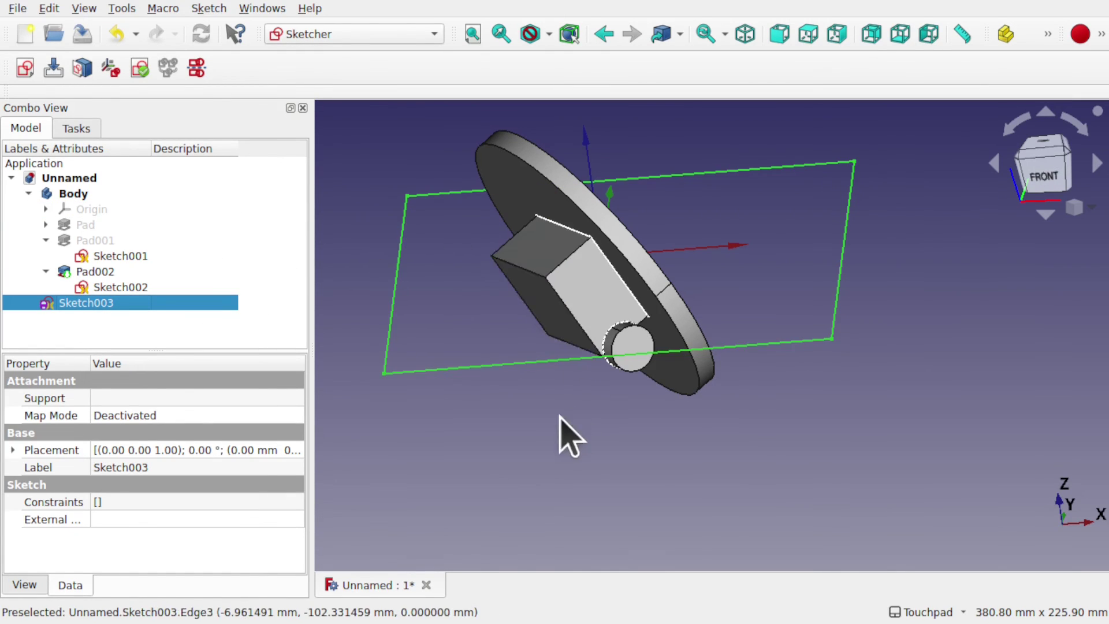
{"action": "mouse_move", "coordinate": [564, 428]}
{"action": "middle_mouse_down"}
{"action": "mouse_move", "coordinate": [565, 344]}
{"action": "mouse_move", "coordinate": [489, 369]}
{"action": "mouse_move", "coordinate": [523, 401]}
{"action": "mouse_move", "coordinate": [530, 391]}
{"action": "middle_mouse_up"}
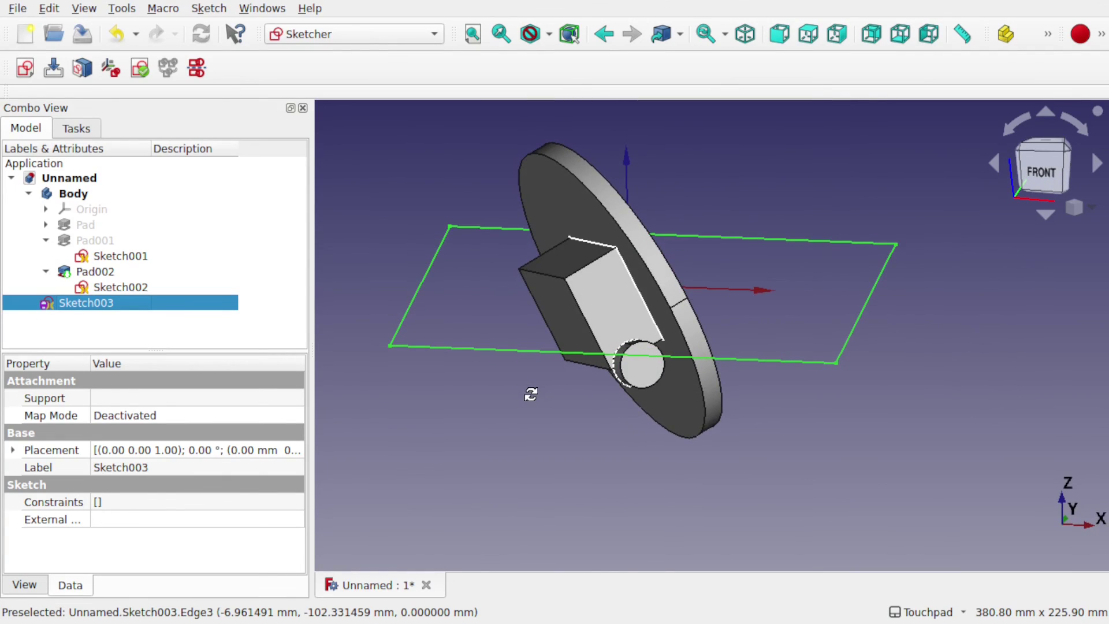
Reorient Sketch003 onto the XZ plane, close it, and compare rectangle and disc.
{"action": "left_click", "coordinate": [209, 8]}
{"action": "left_click", "coordinate": [234, 95]}
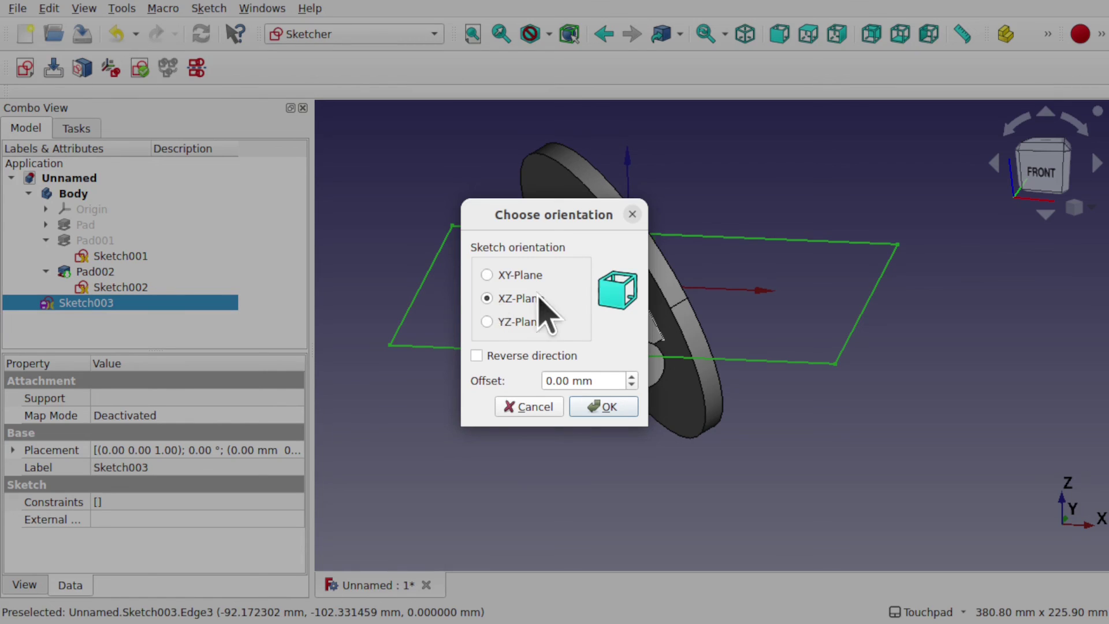
{"action": "left_click", "coordinate": [604, 406]}
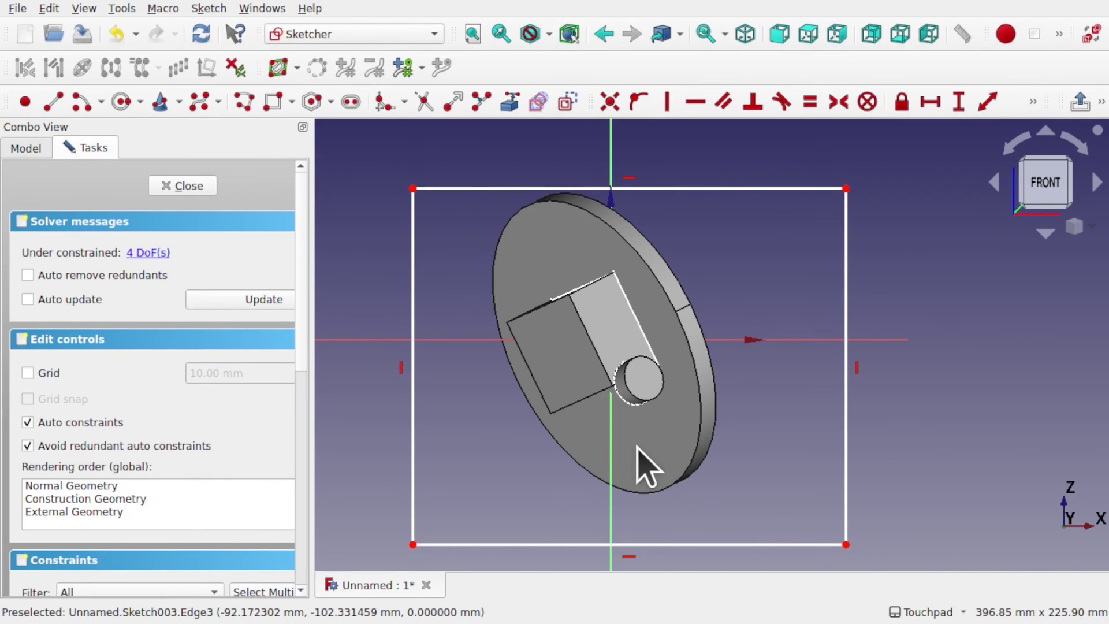
{"action": "mouse_move", "coordinate": [647, 468]}
{"action": "middle_mouse_down"}
{"action": "mouse_move", "coordinate": [639, 409]}
{"action": "mouse_move", "coordinate": [629, 421]}
{"action": "middle_mouse_up"}
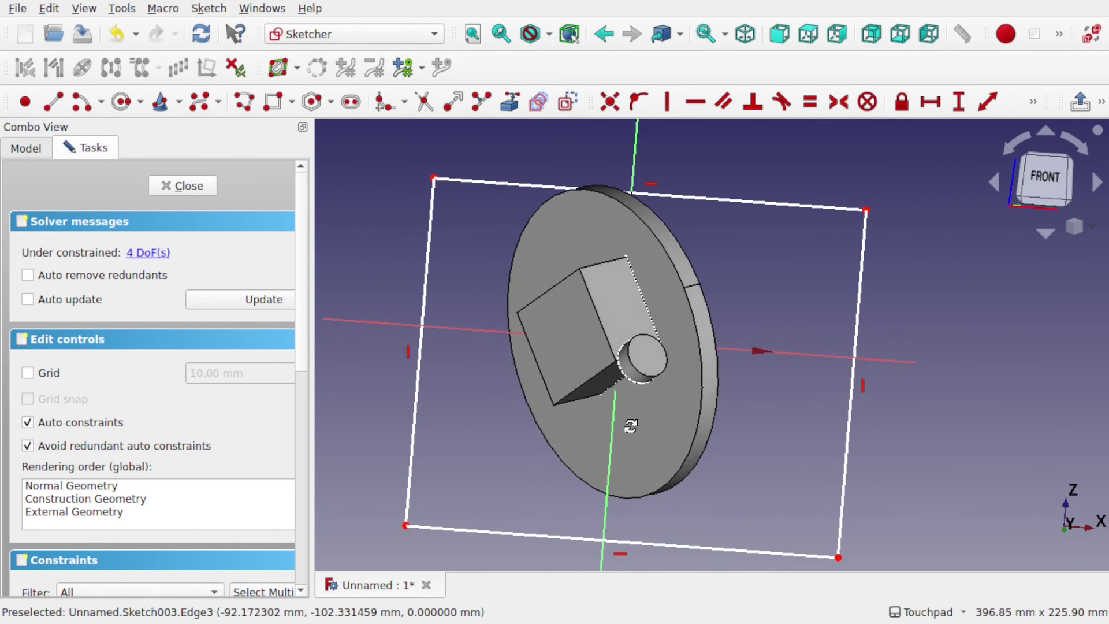
{"action": "left_click", "coordinate": [180, 186]}
{"action": "mouse_move", "coordinate": [631, 366]}
{"action": "middle_mouse_down"}
{"action": "mouse_move", "coordinate": [485, 329]}
{"action": "mouse_move", "coordinate": [580, 287]}
{"action": "middle_mouse_up"}
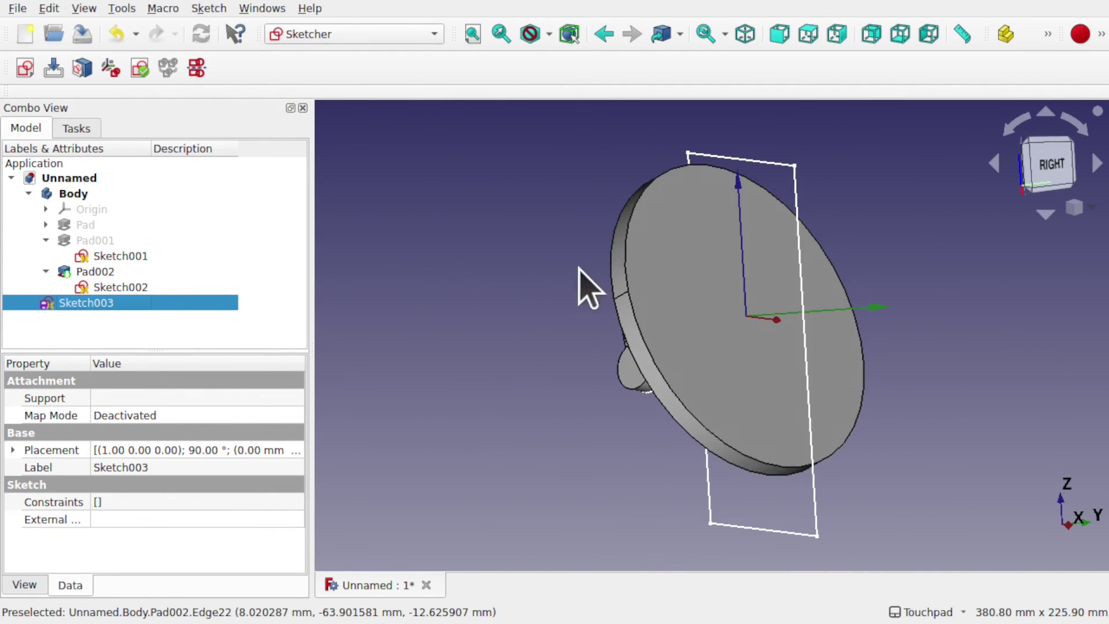
{"action": "middle_click_drag", "start_coordinate": [711, 307], "coordinate": [649, 247]}
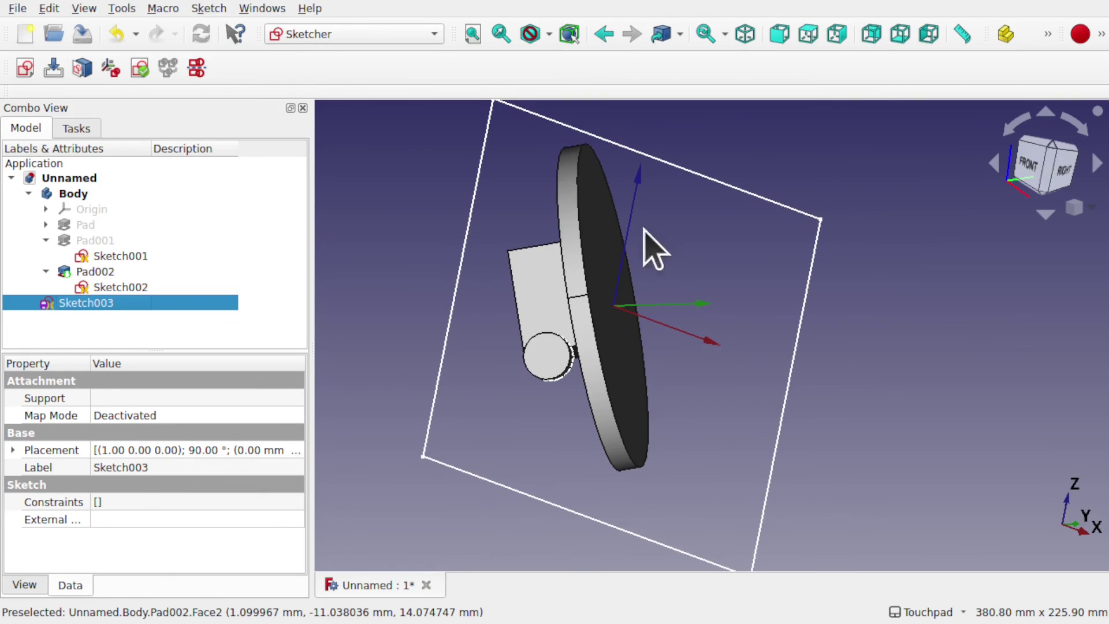
{"action": "mouse_move", "coordinate": [723, 205]}
{"action": "middle_mouse_down"}
{"action": "mouse_move", "coordinate": [611, 198]}
{"action": "mouse_move", "coordinate": [632, 321]}
{"action": "middle_mouse_up"}
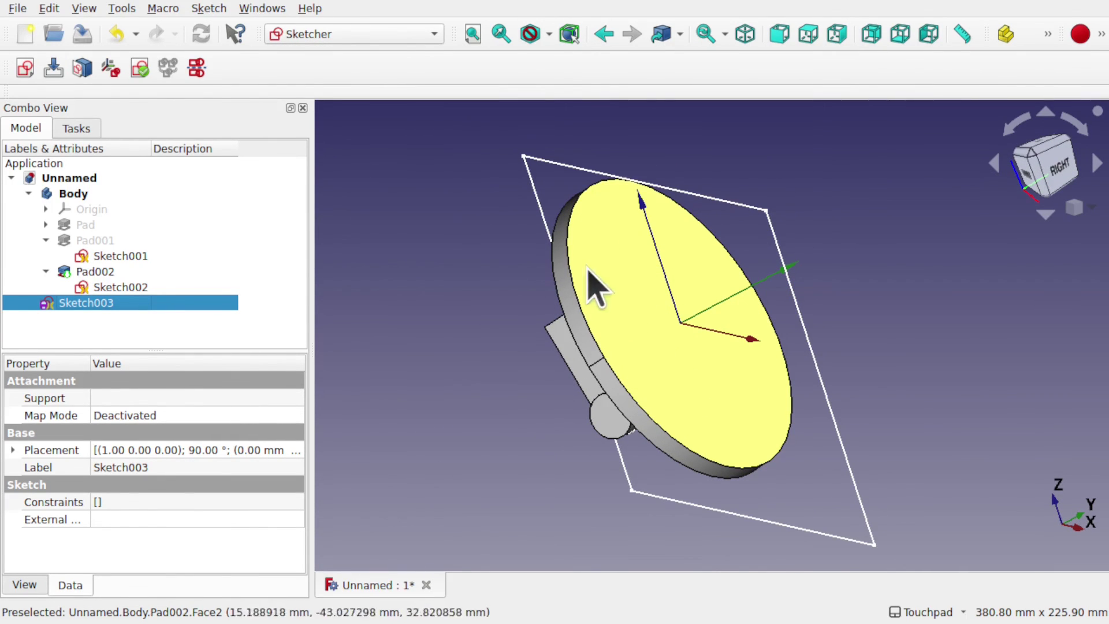
{"action": "middle_click_drag", "start_coordinate": [656, 334], "coordinate": [722, 306]}
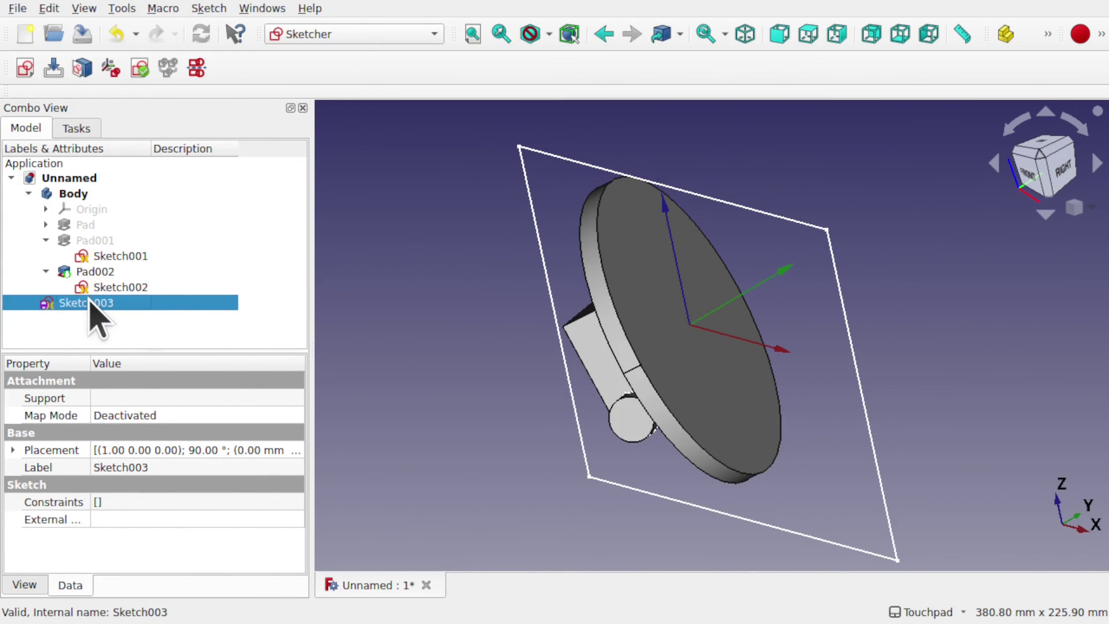
Set Sketch003's placement angle to 120° and its rotation axis y component to 1.
{"action": "left_click", "coordinate": [12, 450]}
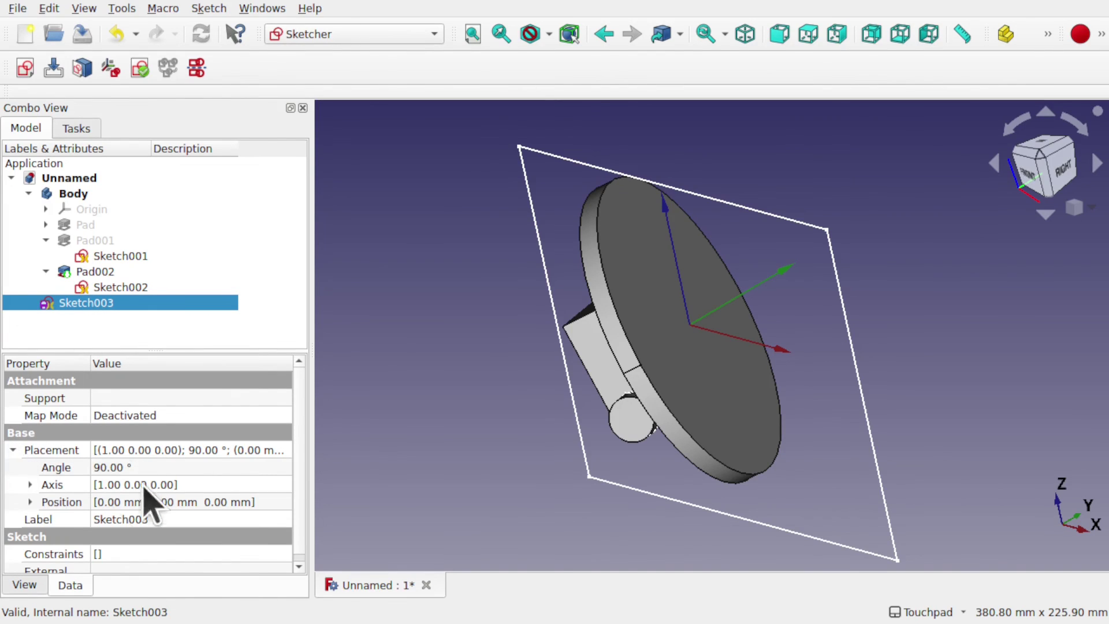
{"action": "left_click", "coordinate": [30, 502]}
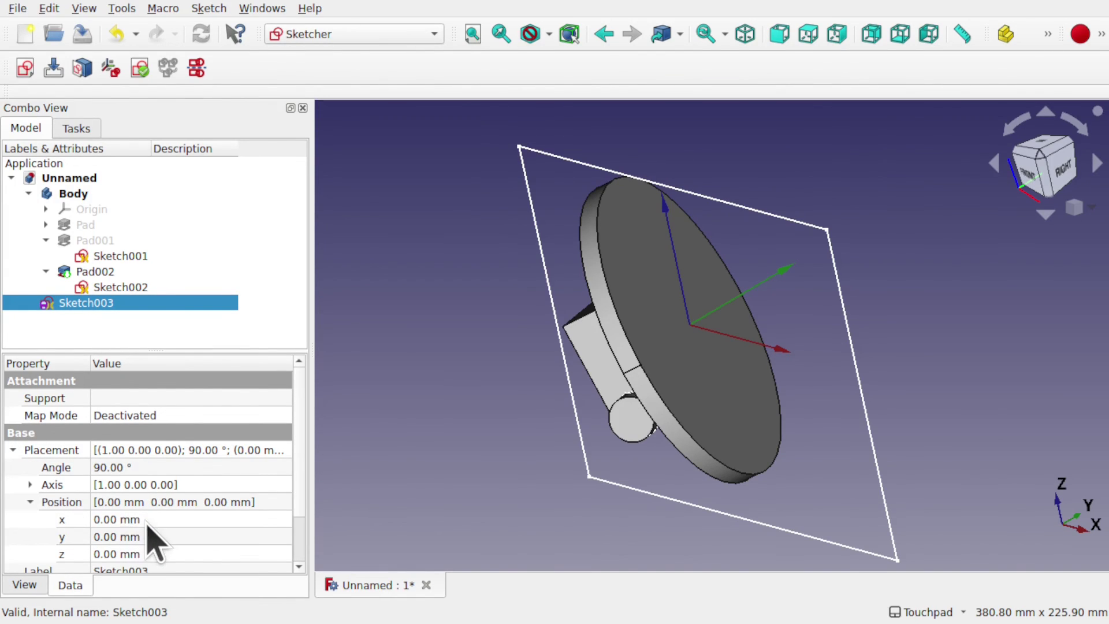
{"action": "left_click", "coordinate": [136, 469]}
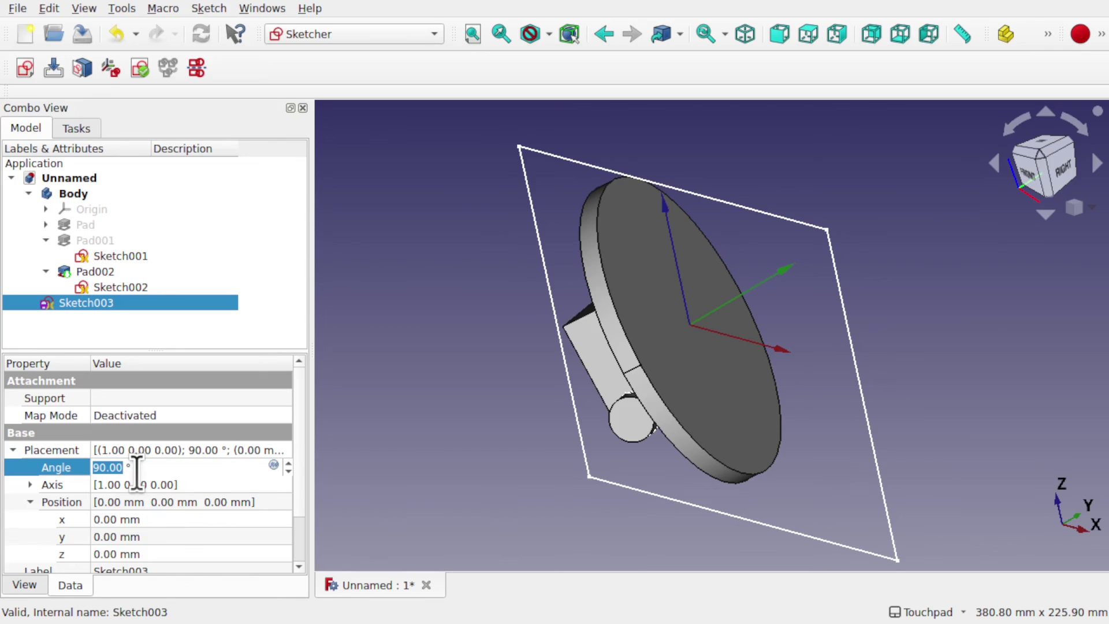
{"action": "scroll", "coordinate": [136, 470], "scroll_direction": "up", "scroll_amount": 20}
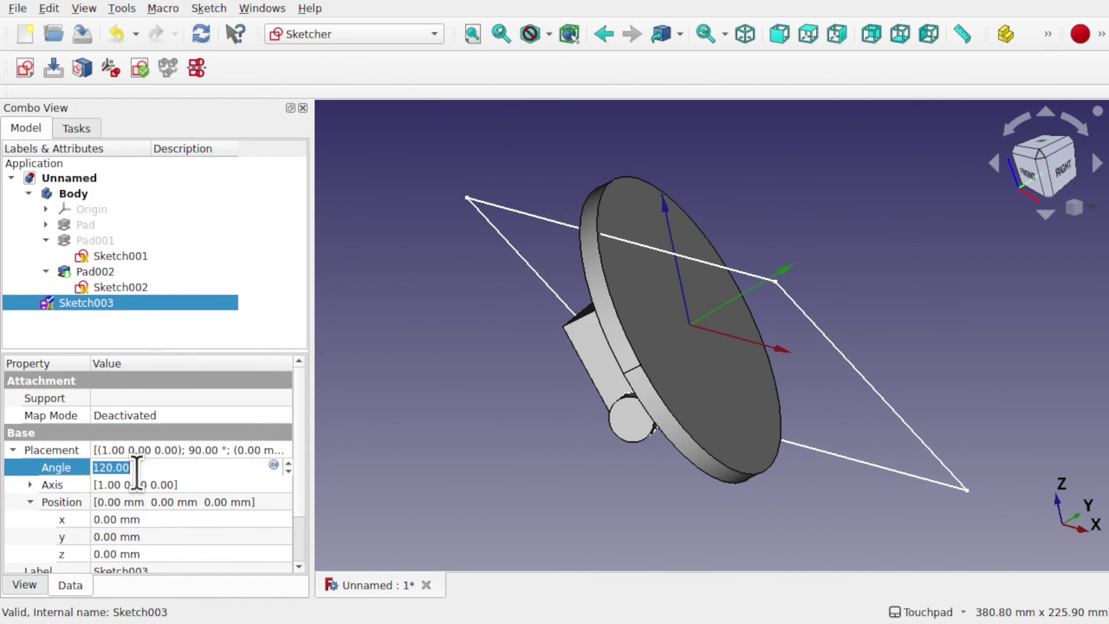
{"action": "left_click", "coordinate": [30, 485]}
{"action": "left_click", "coordinate": [141, 520]}
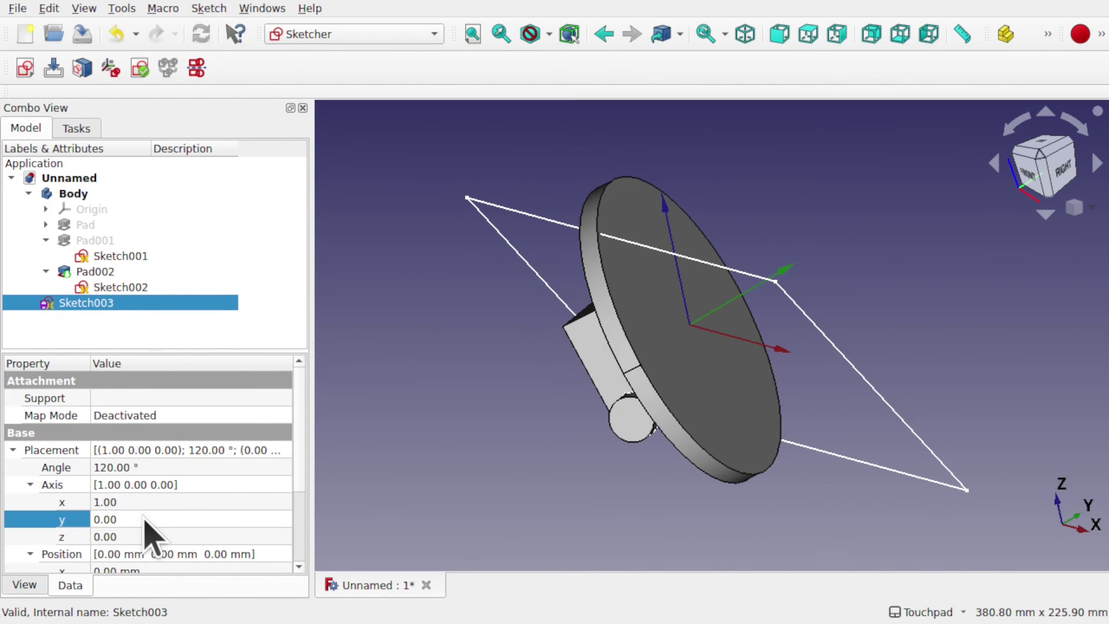
{"action": "type", "text": "1"}
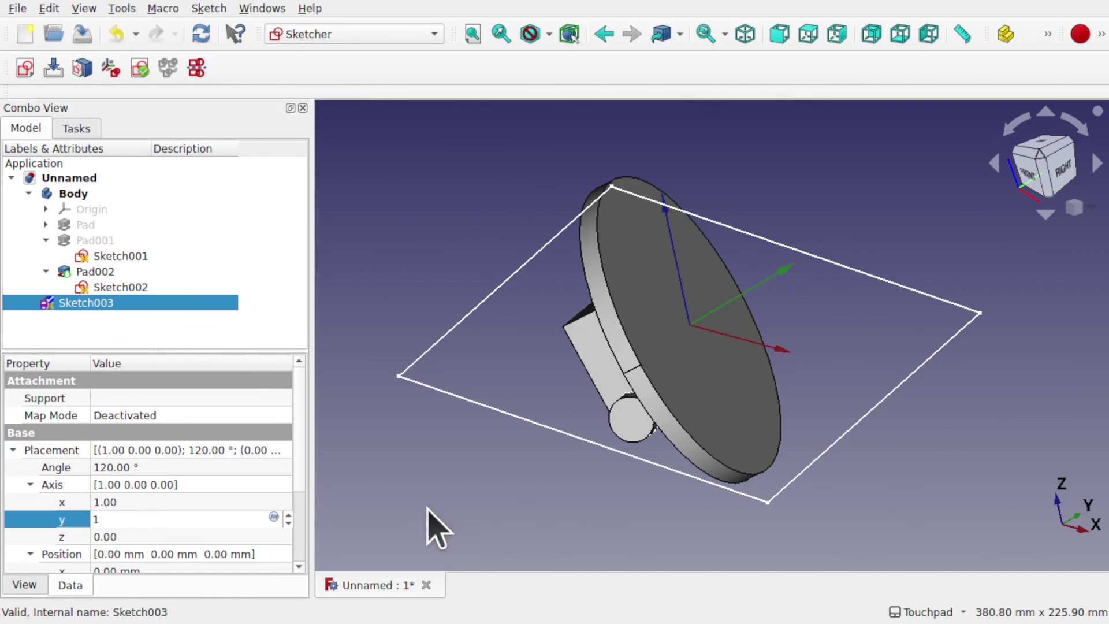
{"action": "middle_click_drag", "start_coordinate": [437, 527], "coordinate": [439, 500]}
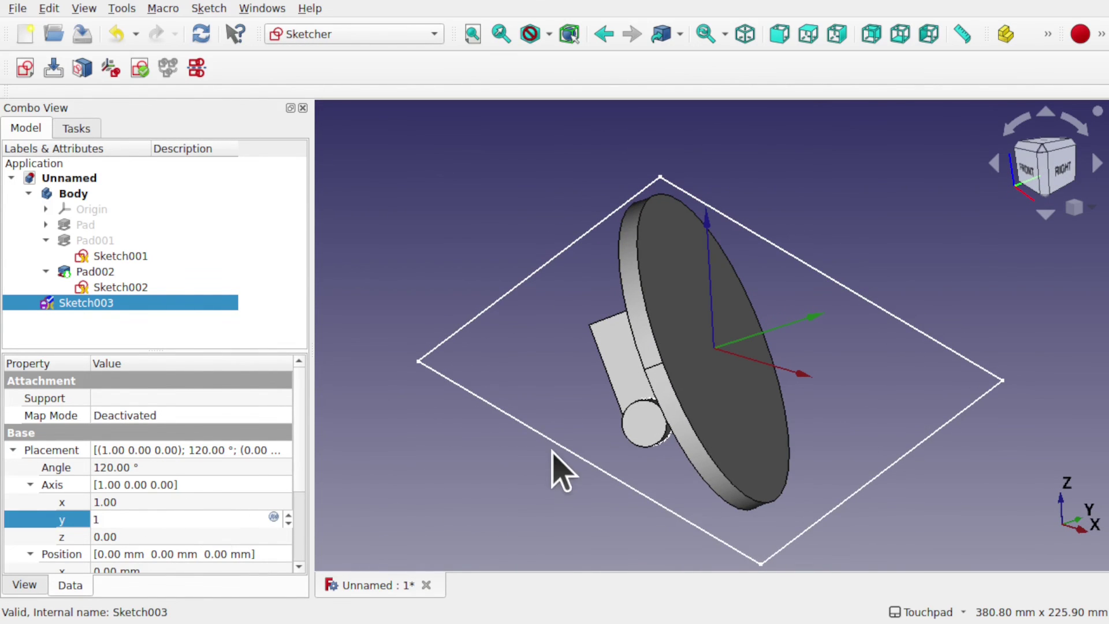
{"action": "left_click", "coordinate": [460, 398]}
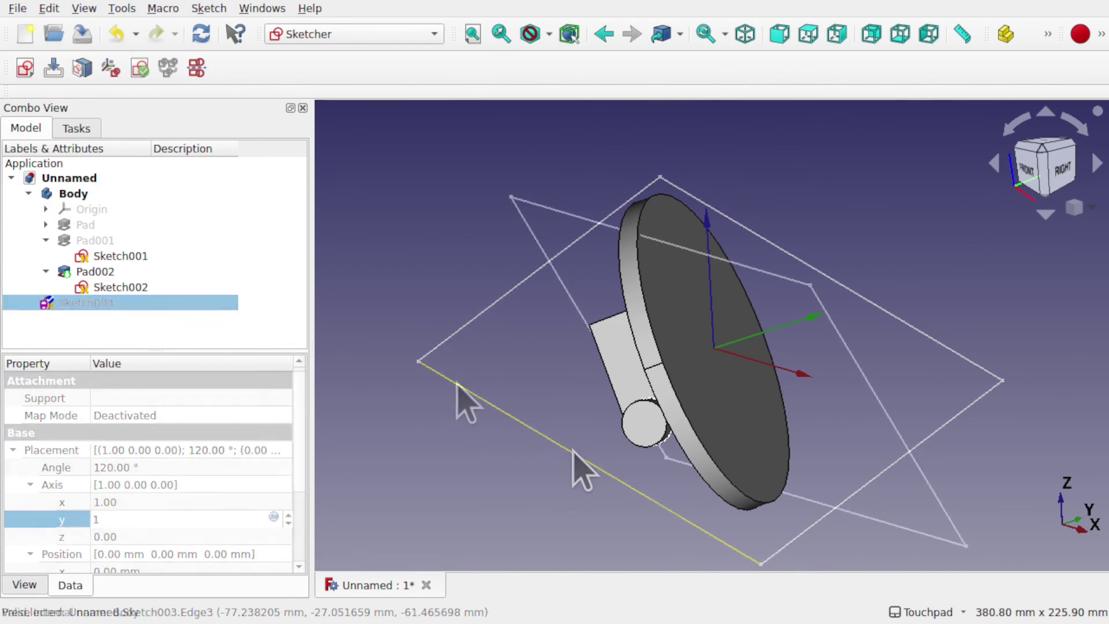